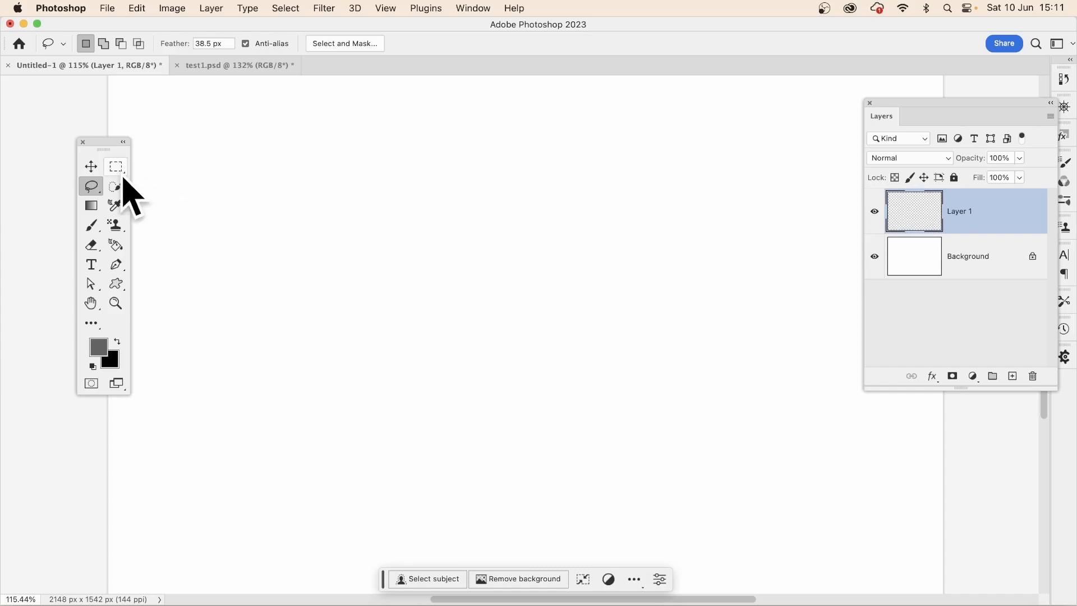
Draw a large irregular freehand selection across the middle of the canvas with the feathered Lasso tool
right_click(89, 189)
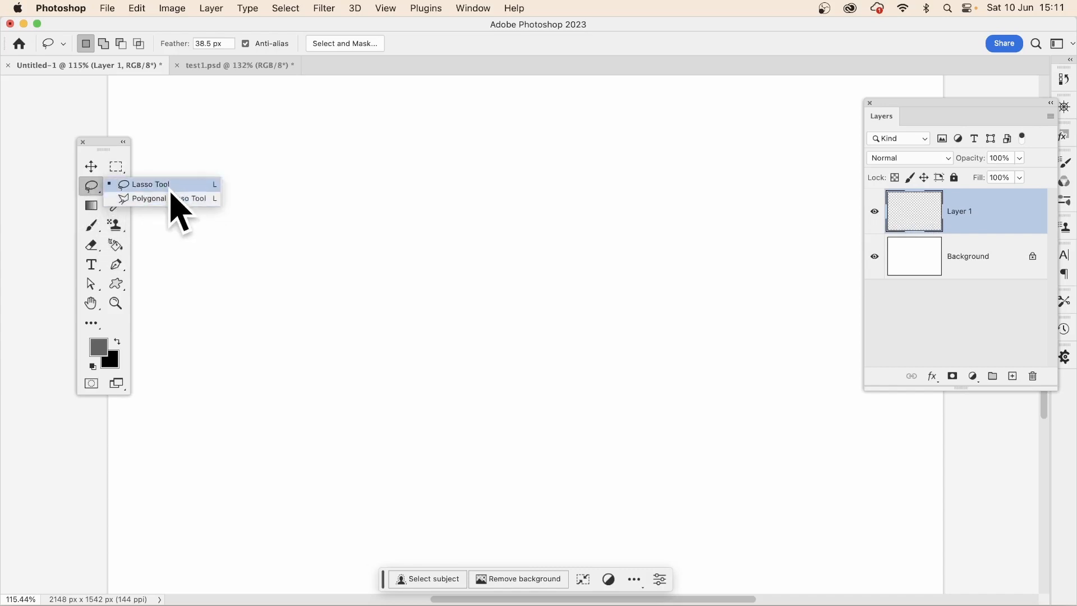
click(169, 187)
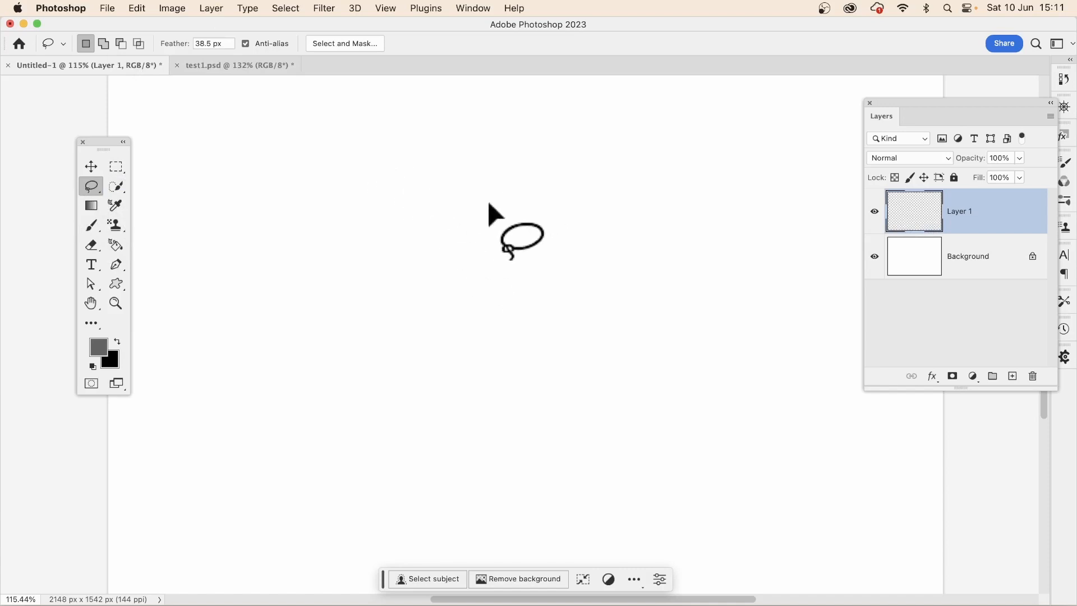
mouse_move(448, 218)
mouse_down()
mouse_move(494, 301)
mouse_move(589, 331)
mouse_move(438, 297)
mouse_move(411, 235)
mouse_move(384, 386)
mouse_move(497, 382)
mouse_move(666, 341)
mouse_move(578, 230)
mouse_move(453, 174)
mouse_move(507, 253)
mouse_move(426, 226)
mouse_move(376, 190)
mouse_up()
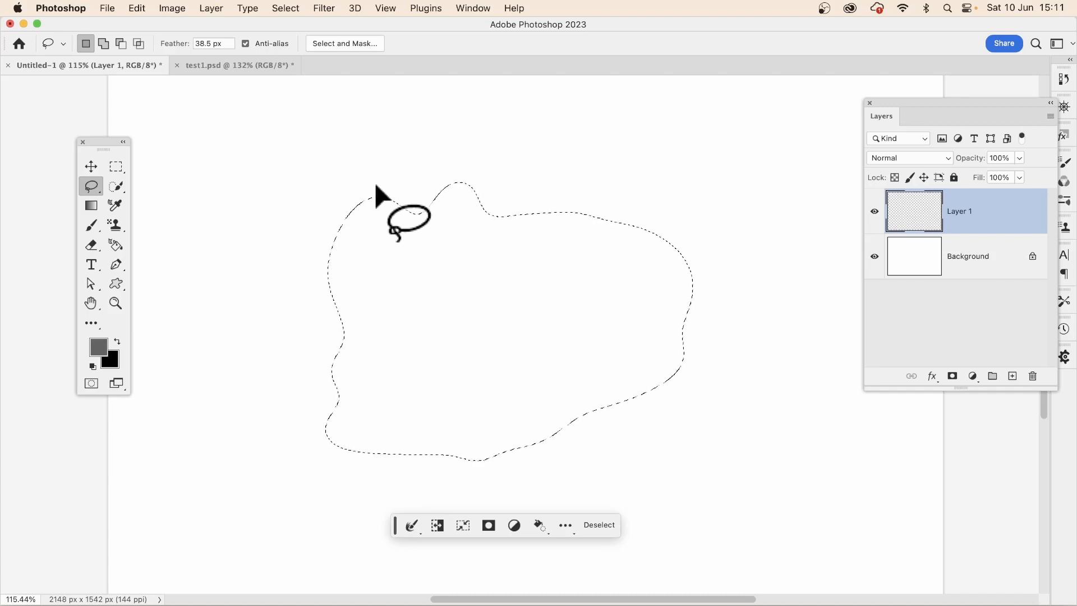
Stroke the selection on Layer 1 with a 50 px centered line in dark gray 4f4f4f
click(137, 7)
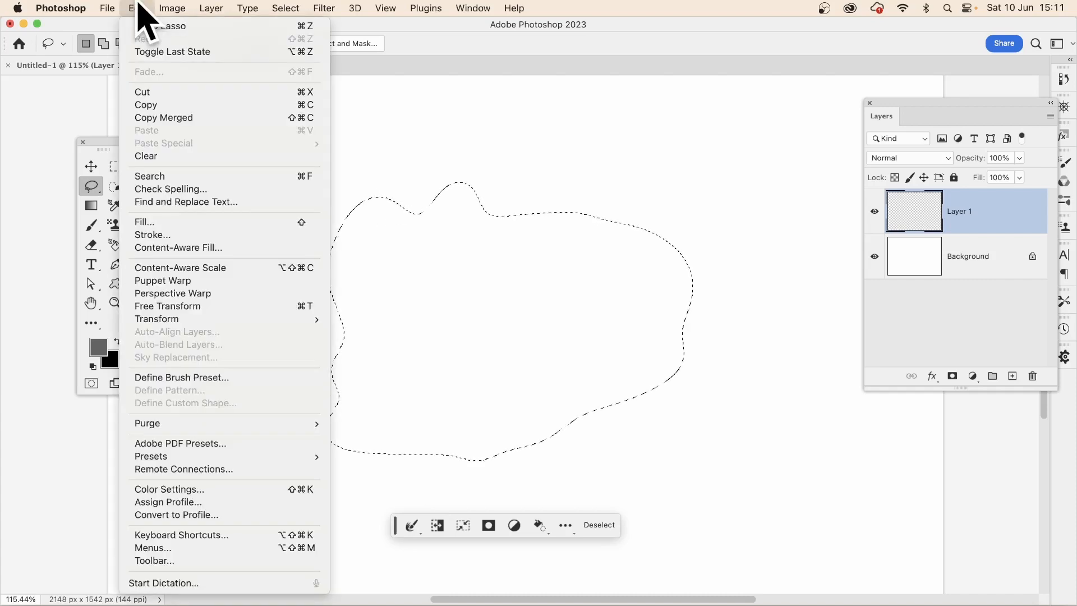
click(167, 236)
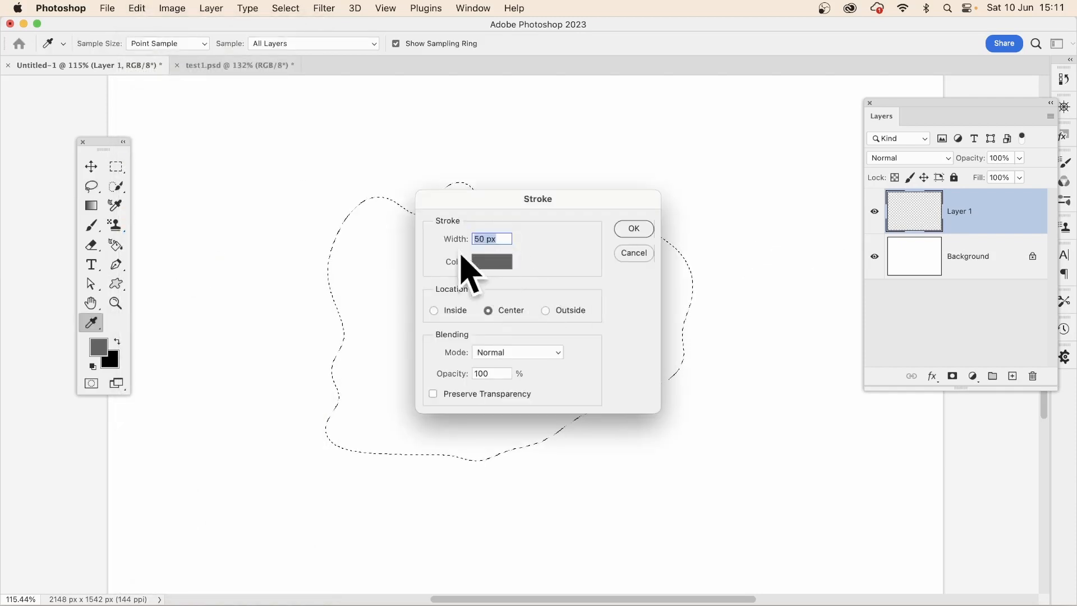
click(486, 259)
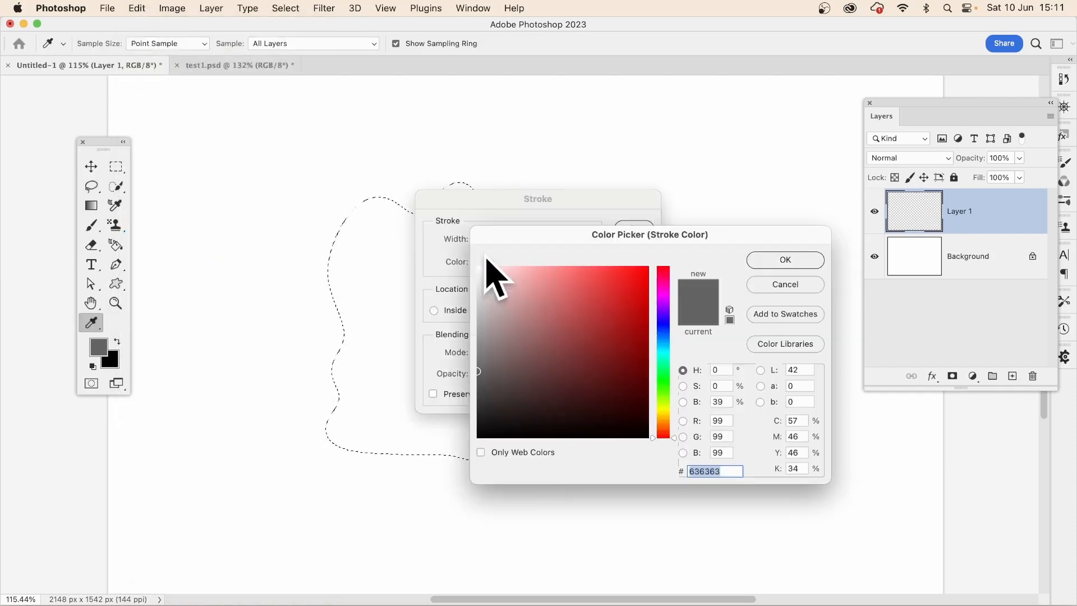
drag(481, 380, 478, 385)
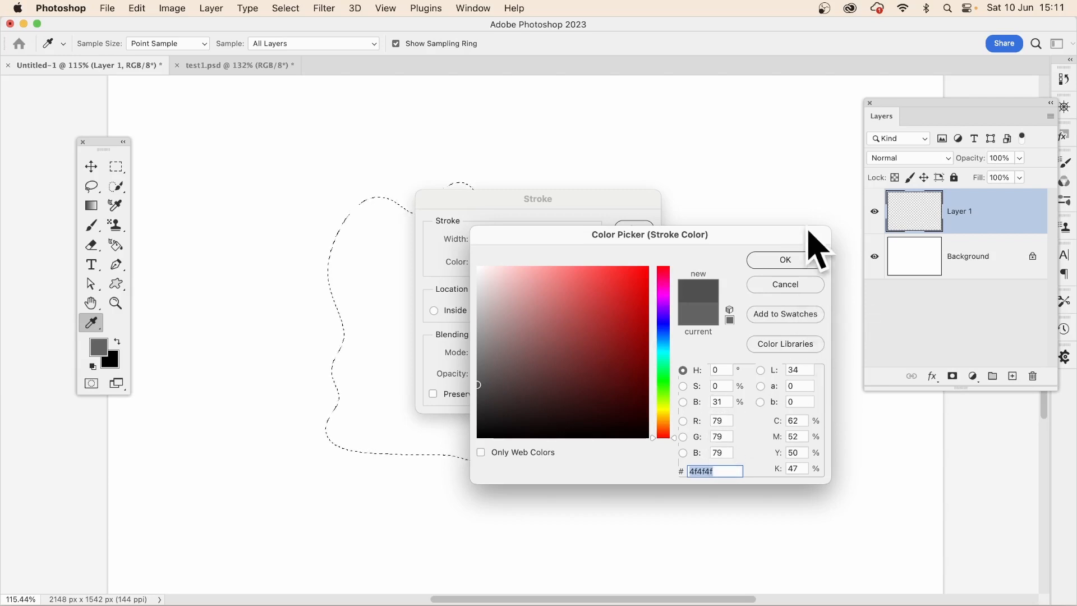
click(788, 261)
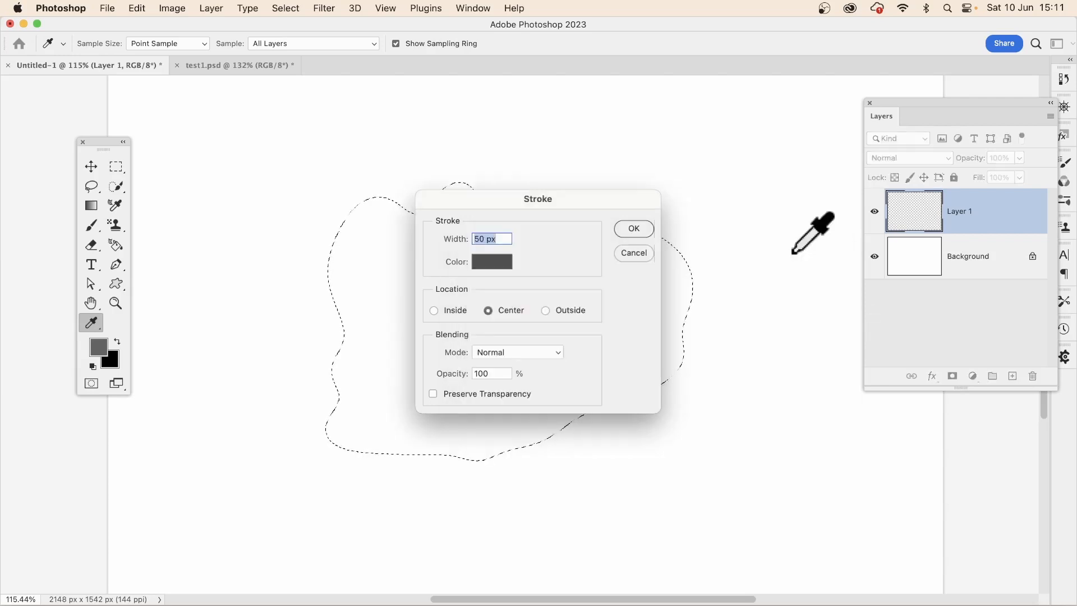
click(644, 232)
key(l)
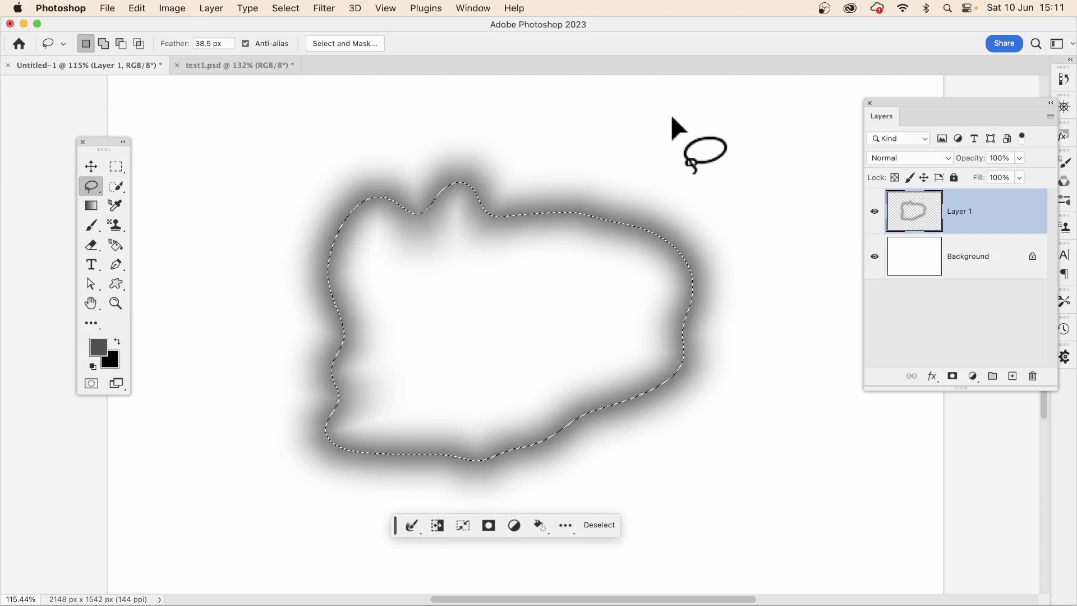
Add a second stroke along the same selection, 20 px wide and centered, in light gray d1d1d1
click(143, 8)
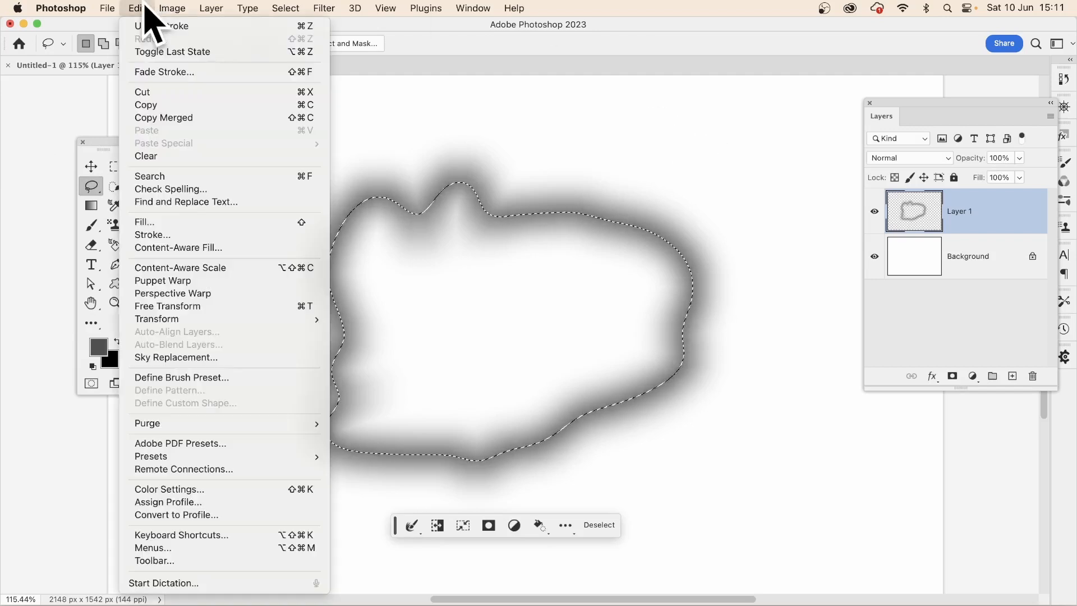
click(156, 236)
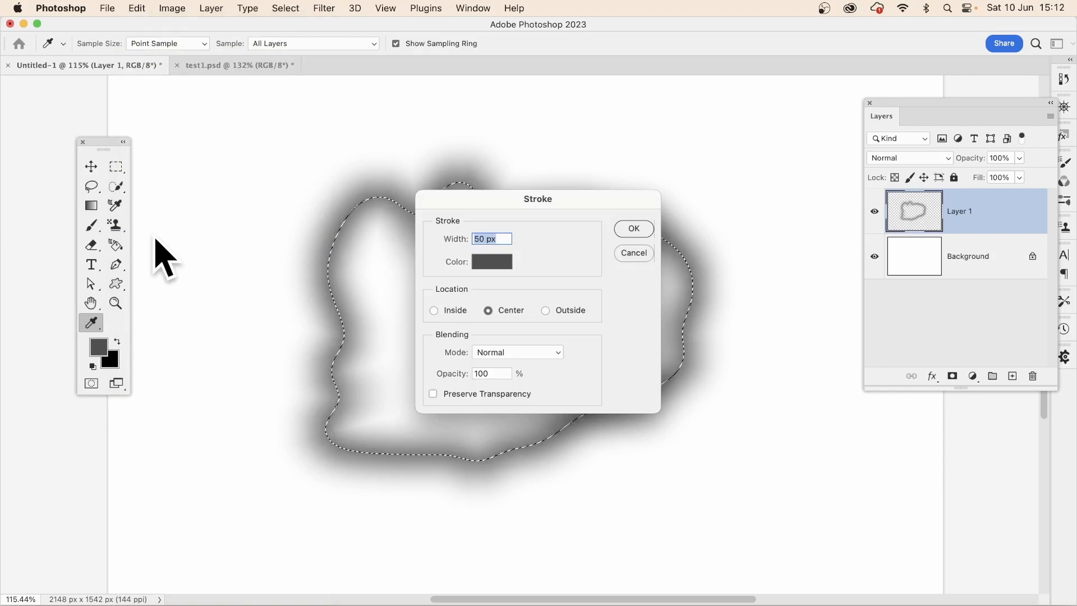
text(20)
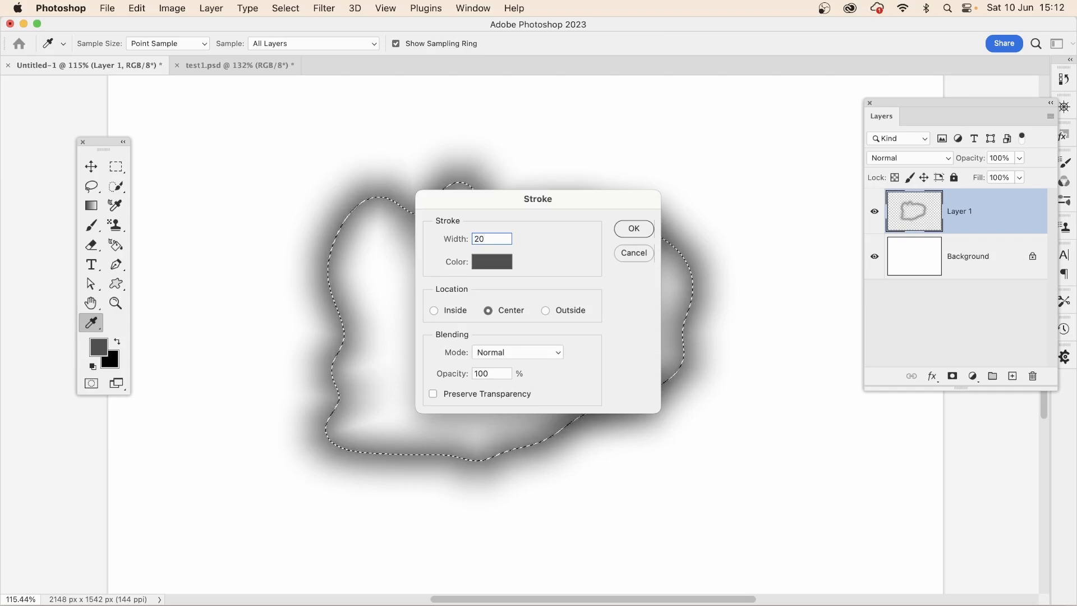
click(489, 263)
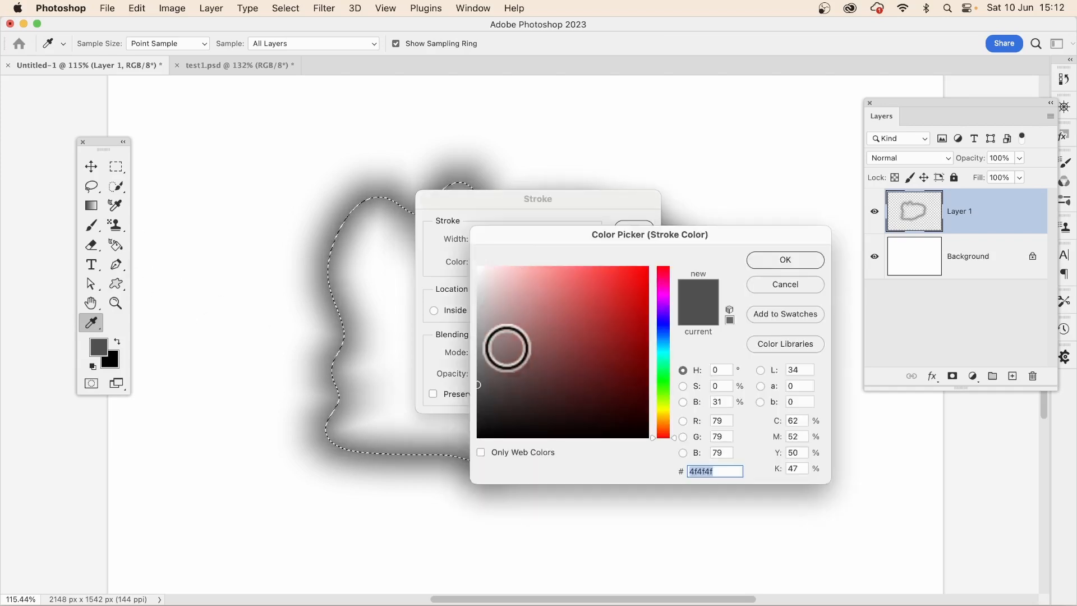
drag(484, 321, 471, 313)
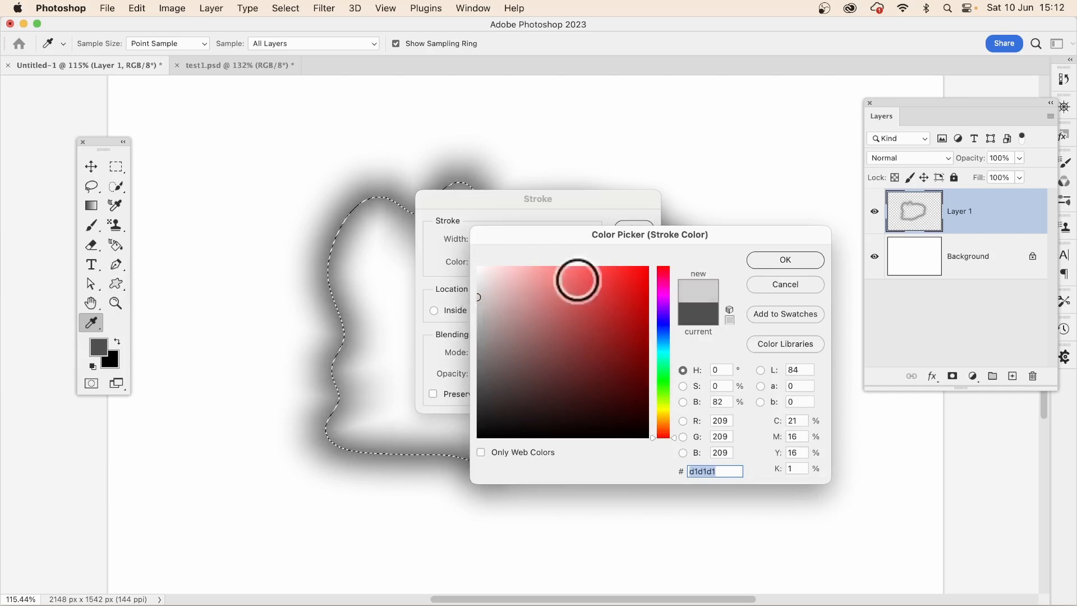
click(791, 265)
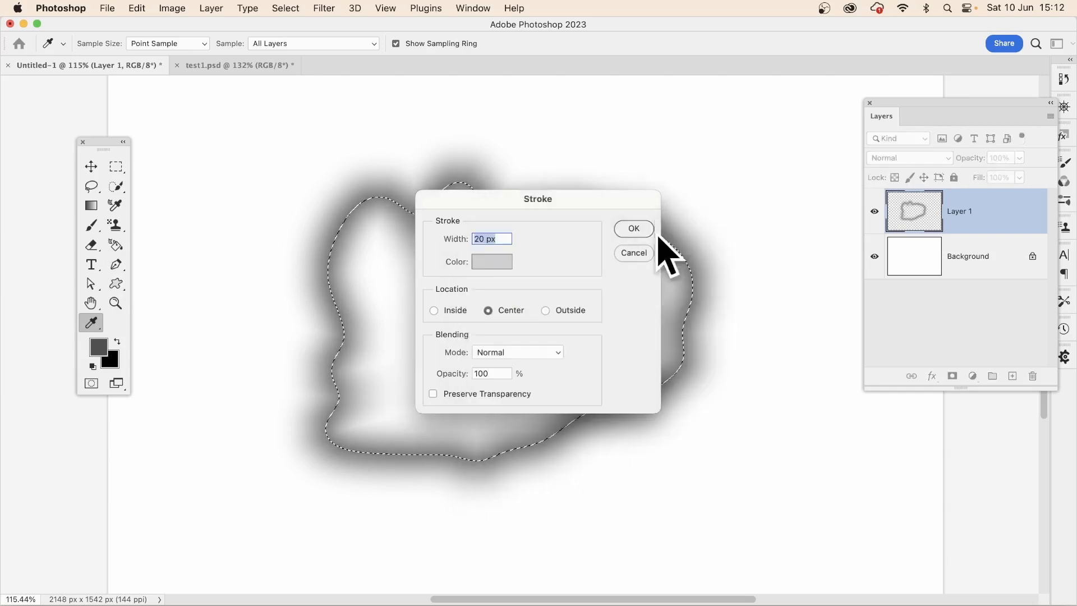
click(634, 229)
key(l)
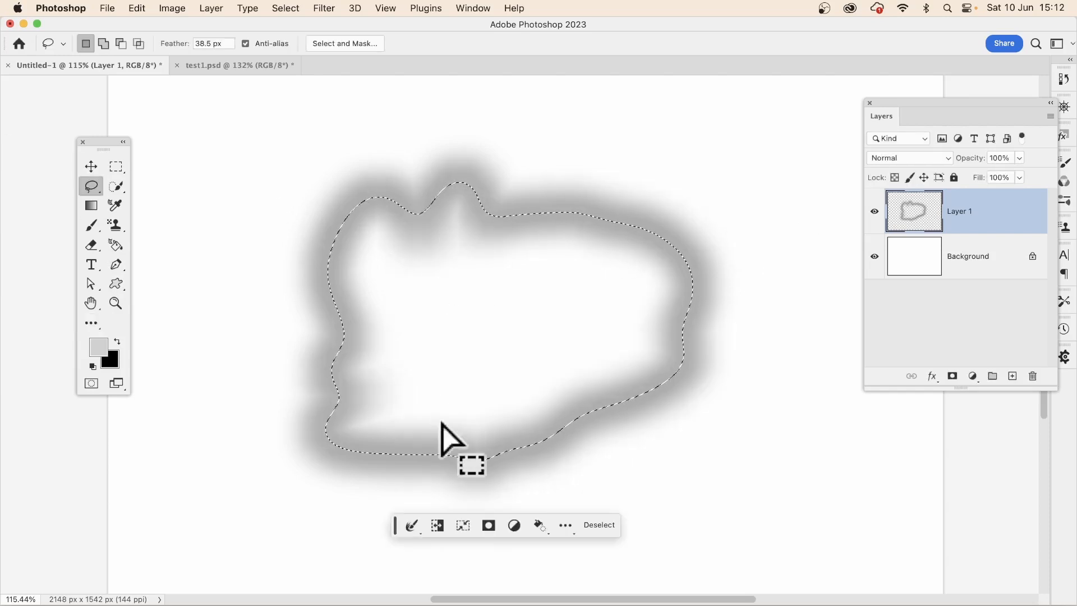
Add a third centered stroke, 10 px wide in near-black, along the selection and deselect it
click(141, 10)
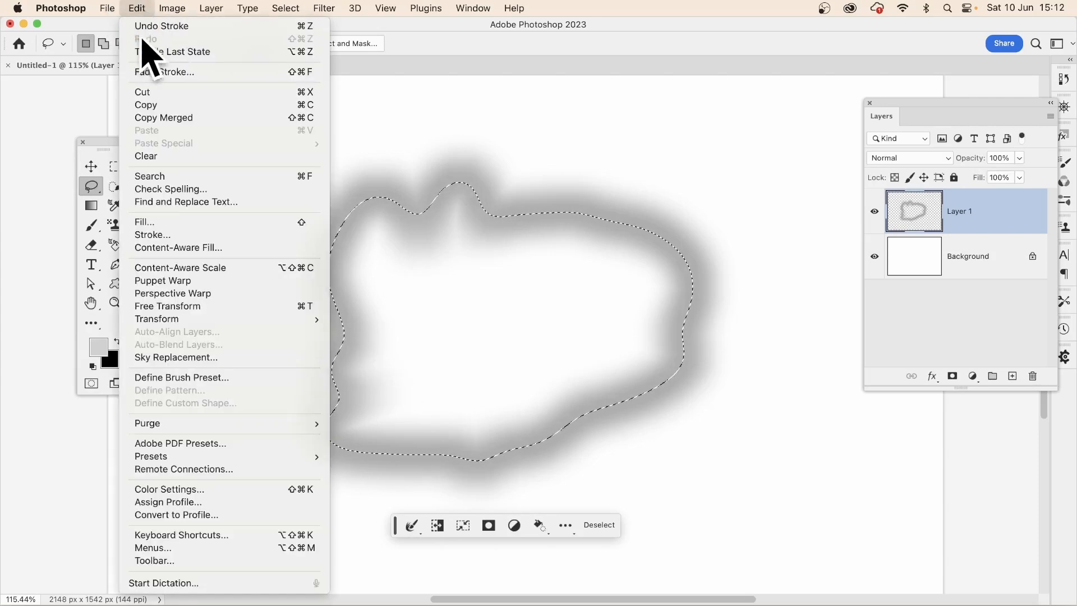
click(169, 236)
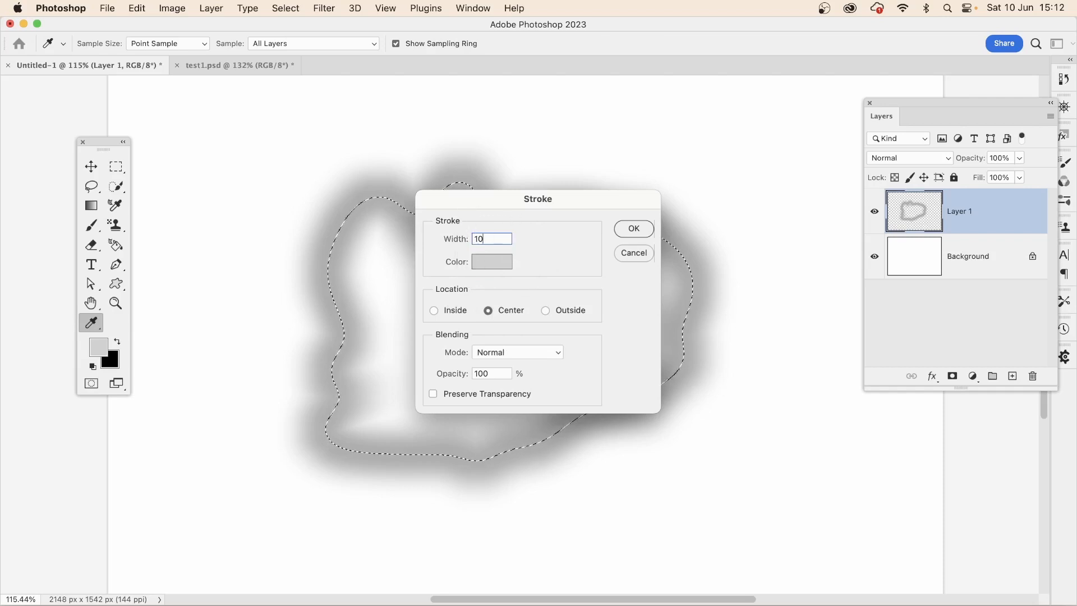
click(497, 262)
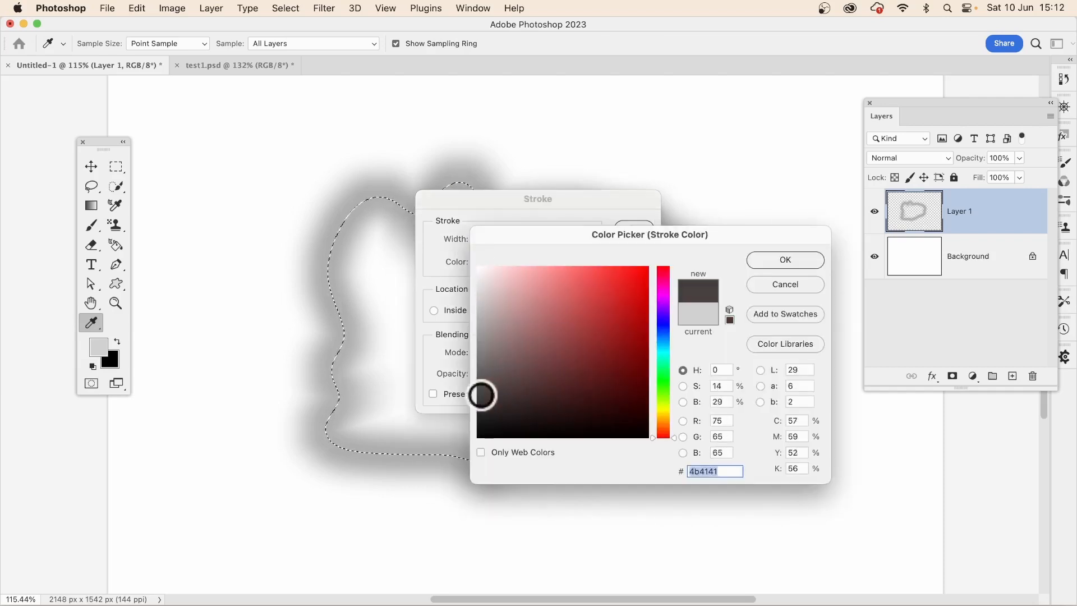
click(816, 262)
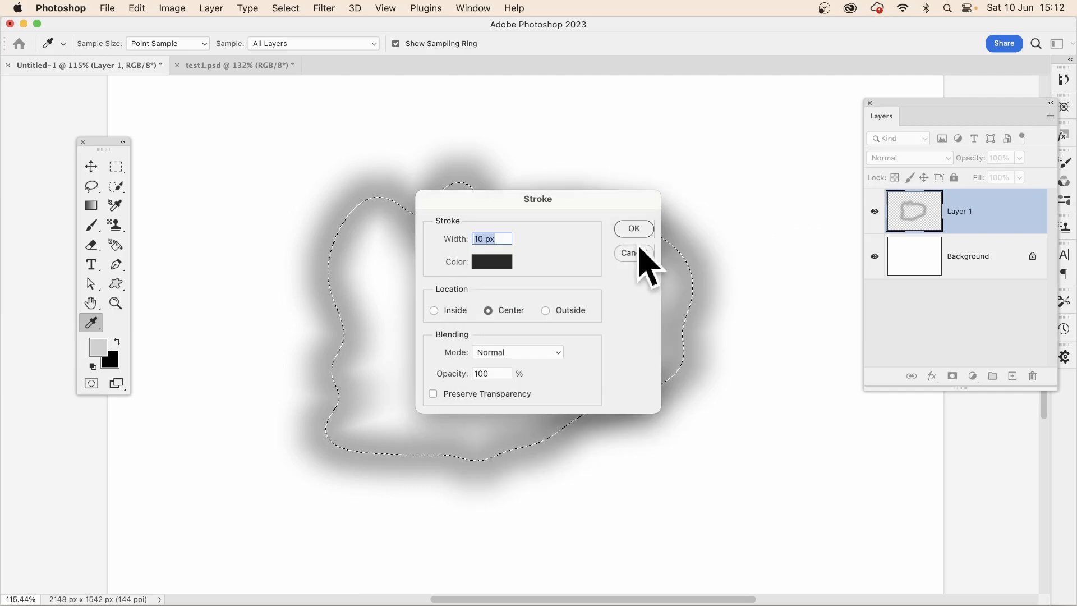
click(641, 230)
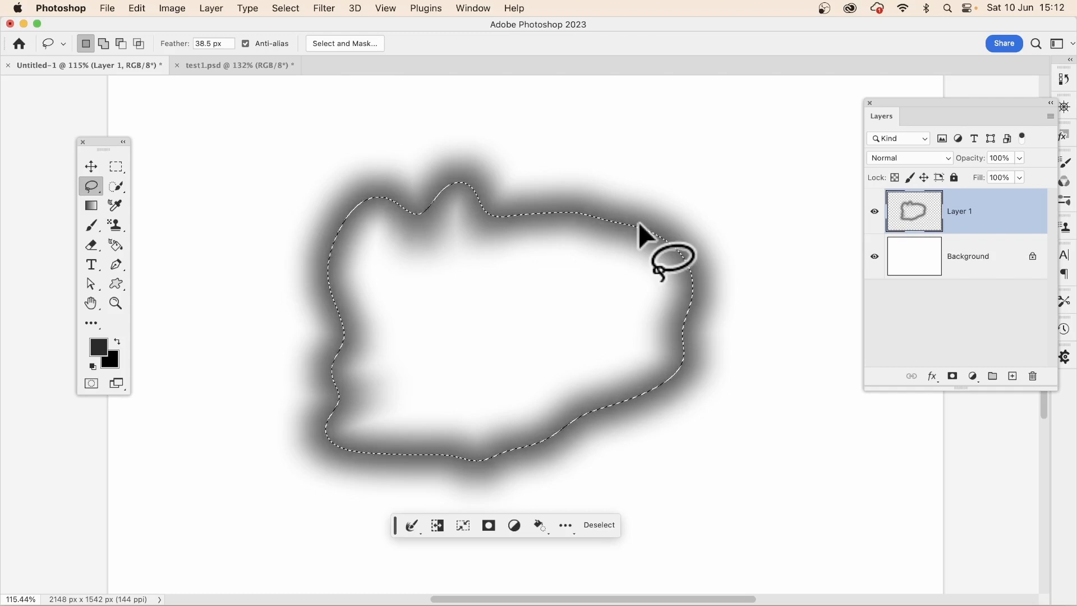
click(285, 8)
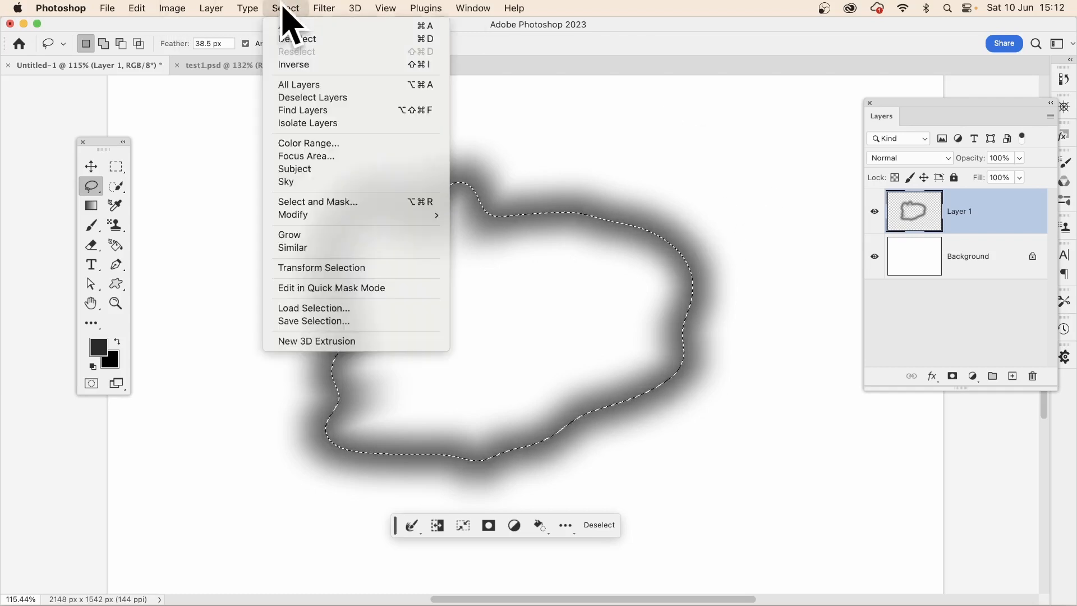
click(292, 39)
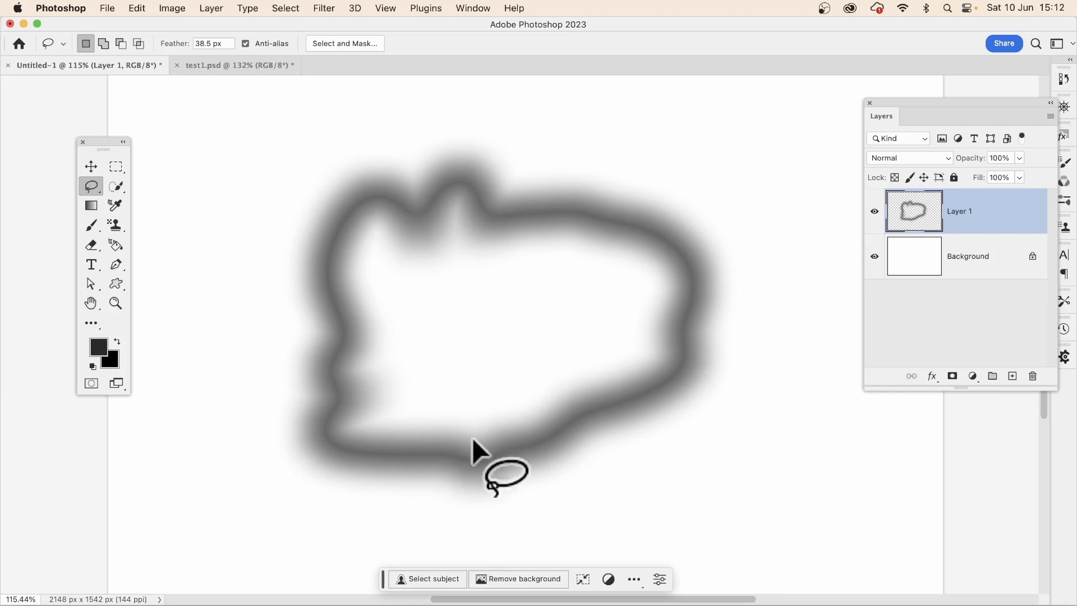
Add Bevel & Emboss to Layer 1 with size 38 px, soften 3 px, light angle 132° and altitude 42°
click(932, 376)
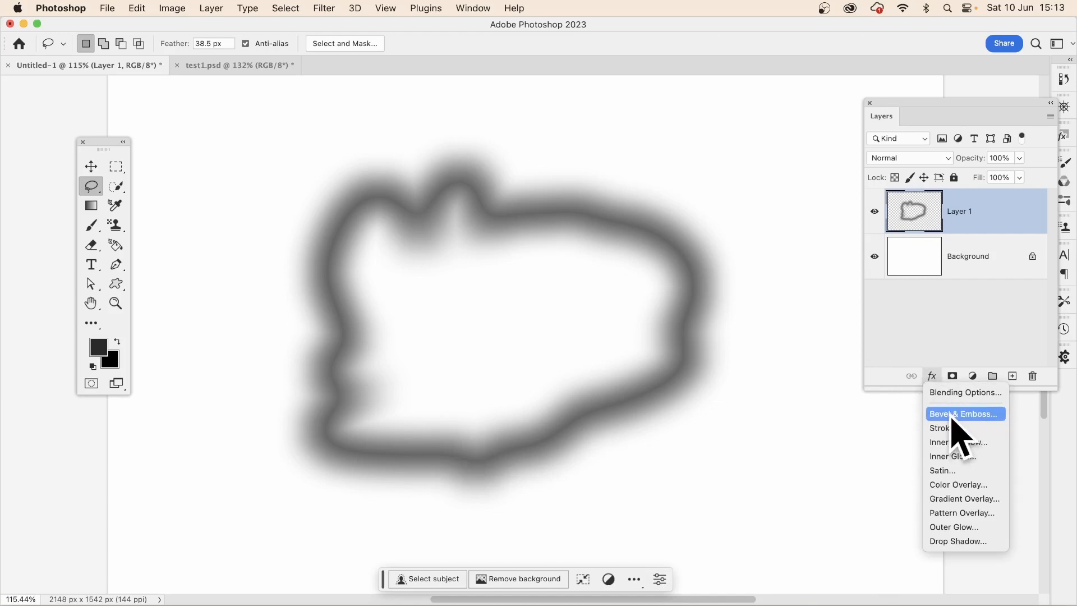
click(952, 415)
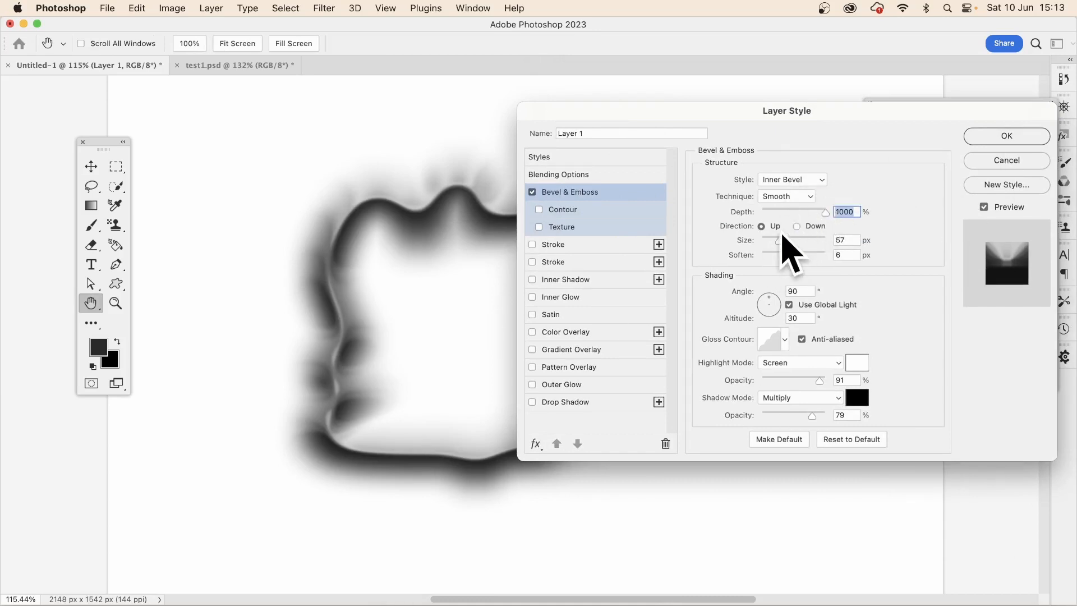
mouse_move(779, 241)
mouse_down()
mouse_move(801, 238)
mouse_move(748, 227)
mouse_move(747, 239)
mouse_move(780, 262)
mouse_move(817, 259)
mouse_move(773, 259)
mouse_move(817, 261)
mouse_move(770, 257)
mouse_up()
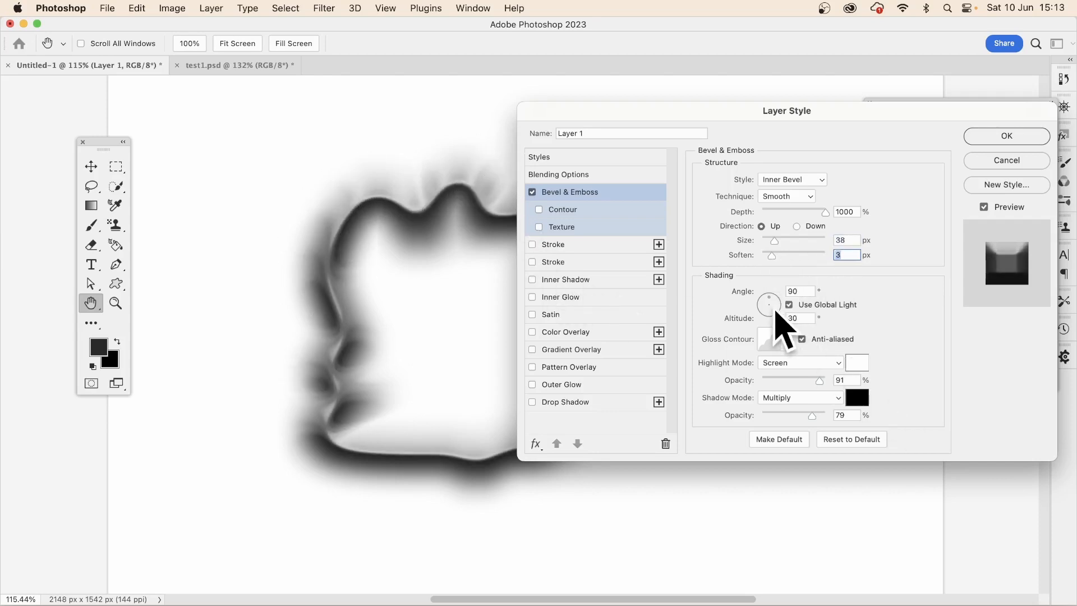
click(769, 301)
click(768, 302)
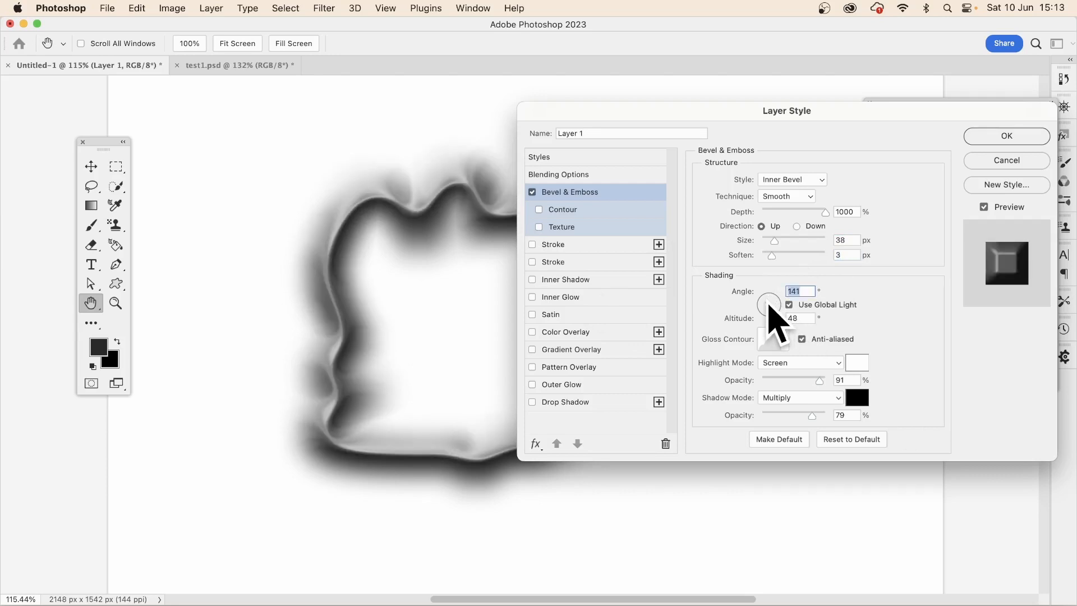
click(766, 301)
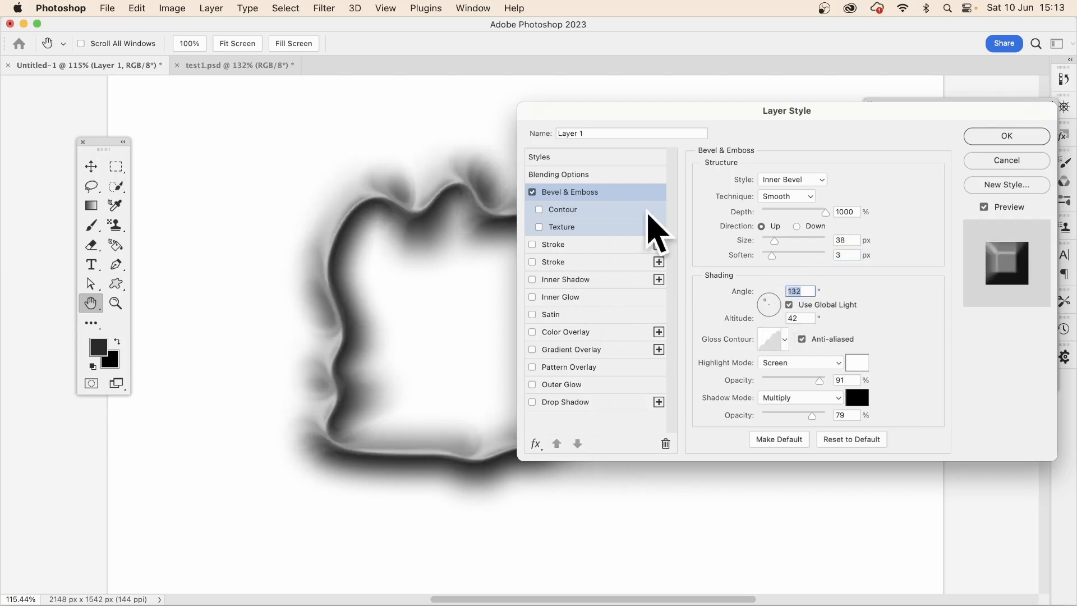
Try several gloss contours for the bevel, settle on the straight diagonal one, and apply the layer style
drag(613, 115, 558, 130)
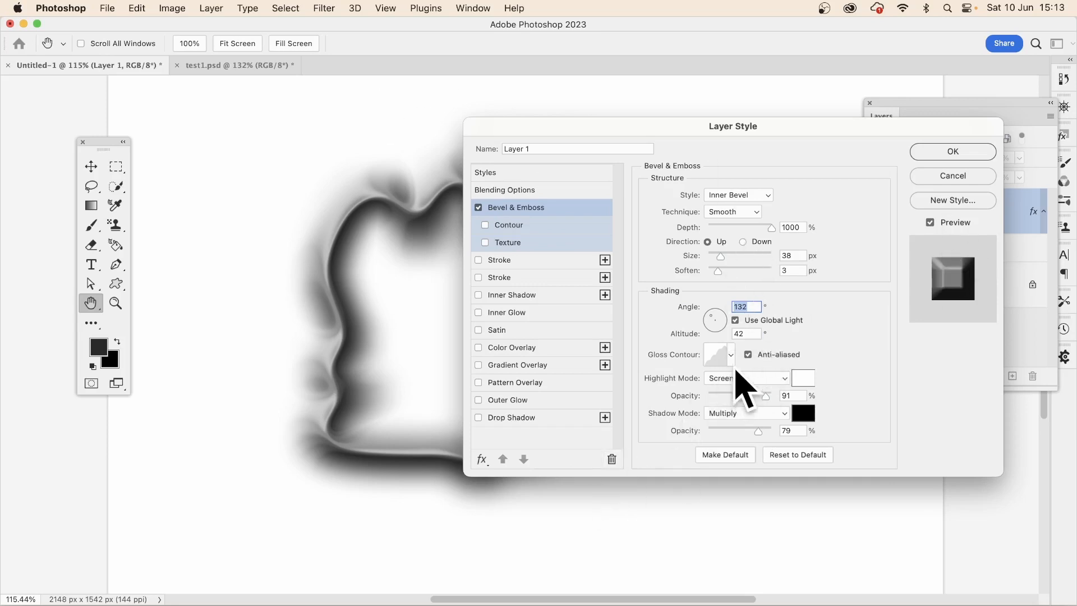
click(731, 355)
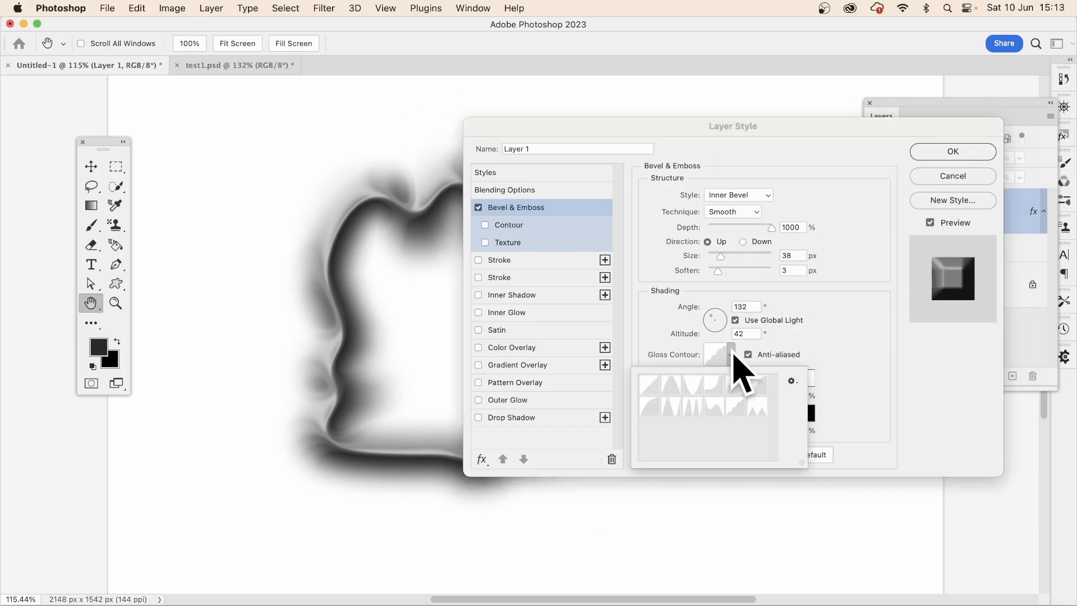
click(693, 385)
click(714, 385)
click(649, 385)
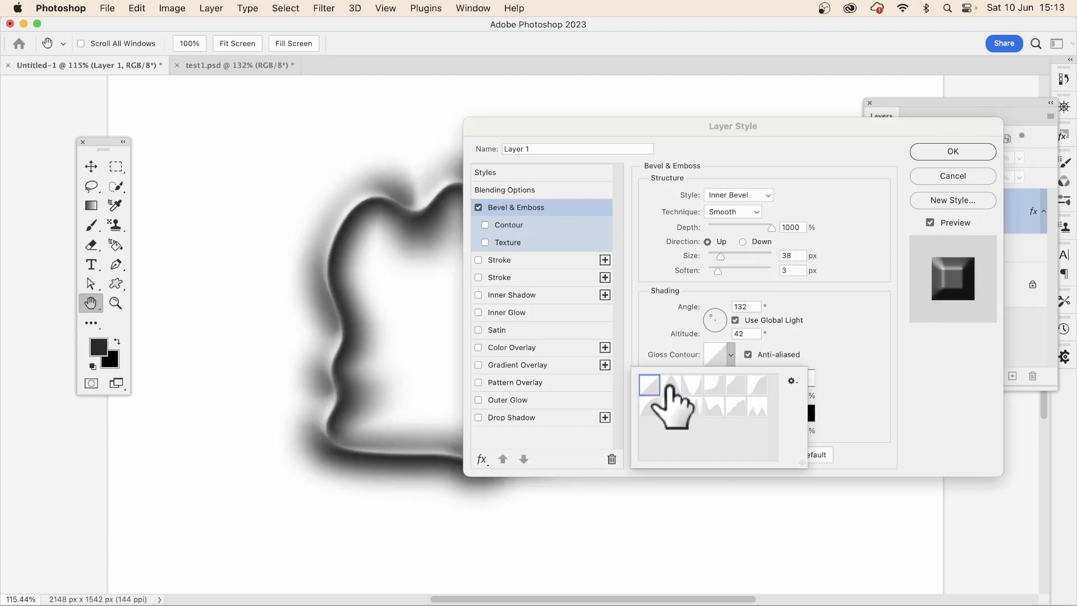
click(672, 384)
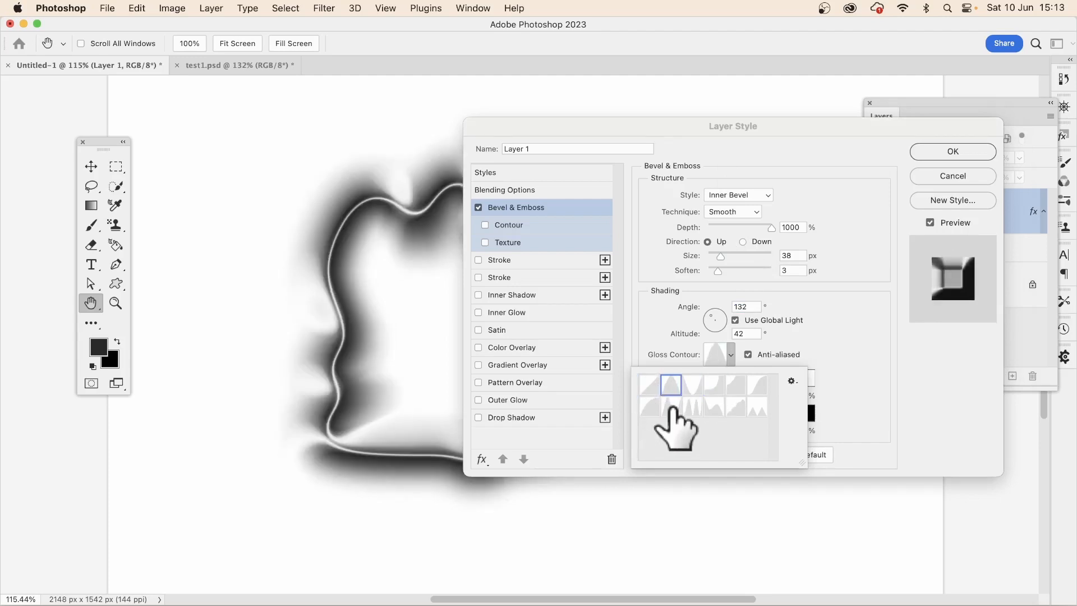
click(672, 407)
click(692, 407)
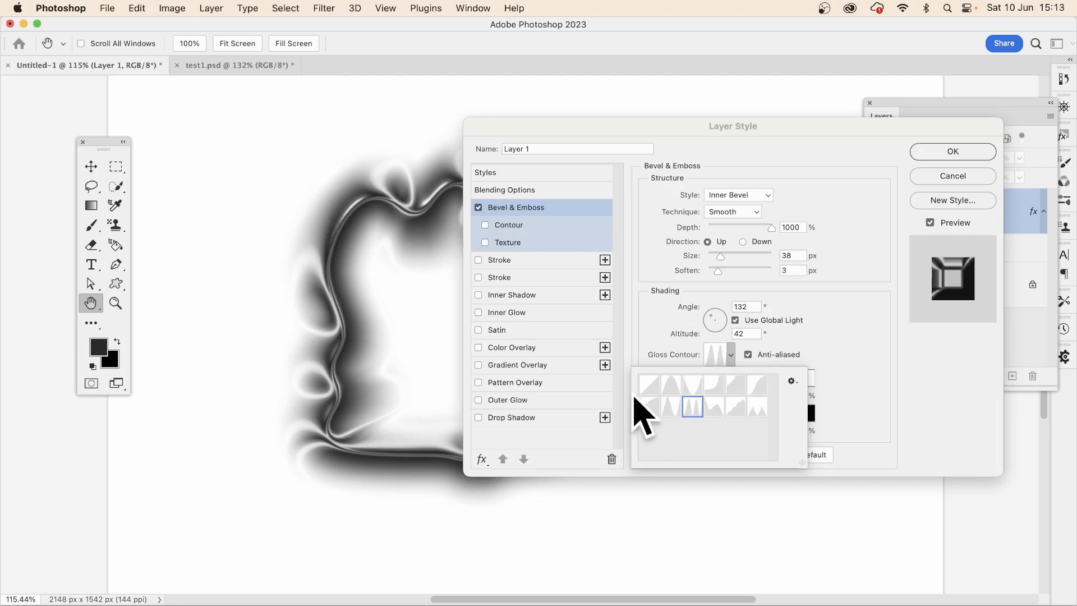
click(650, 385)
click(845, 358)
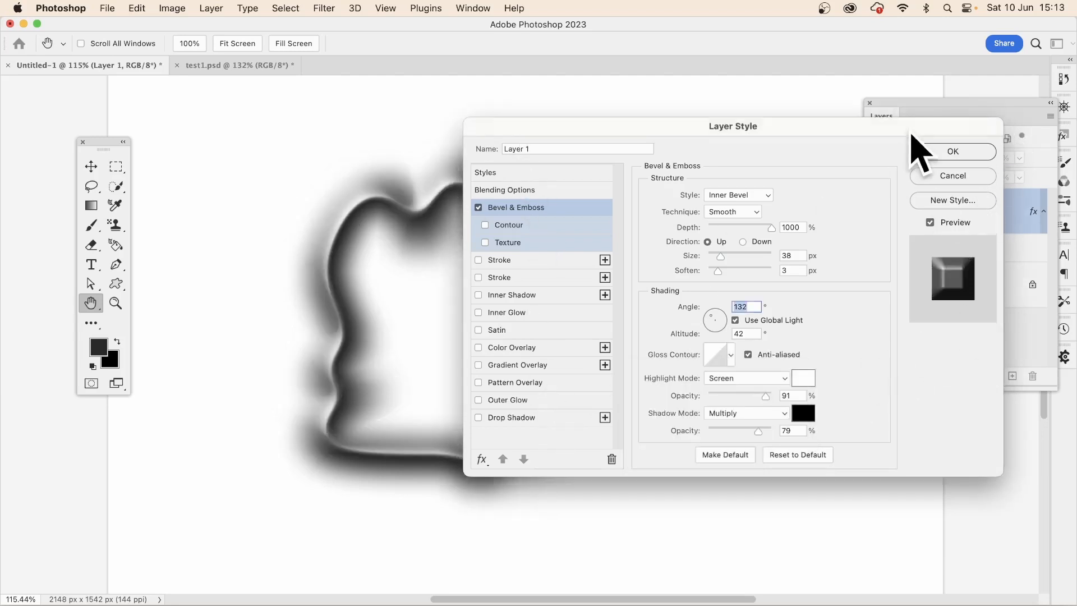
click(952, 152)
key(l)
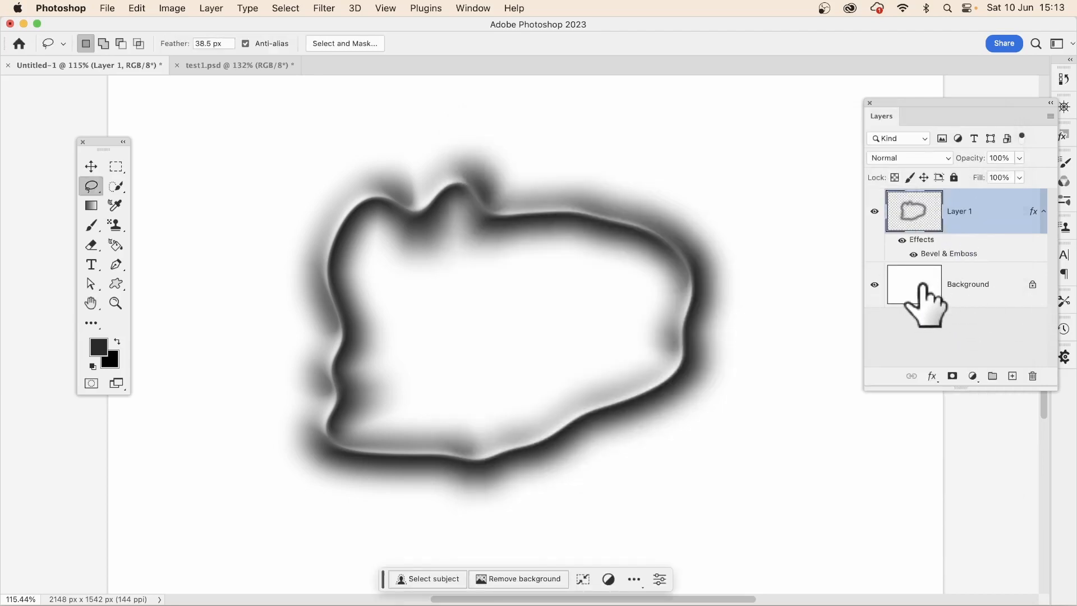
Delete the Background layer so that only Layer 1 with its beveled outline remains on transparency
click(923, 285)
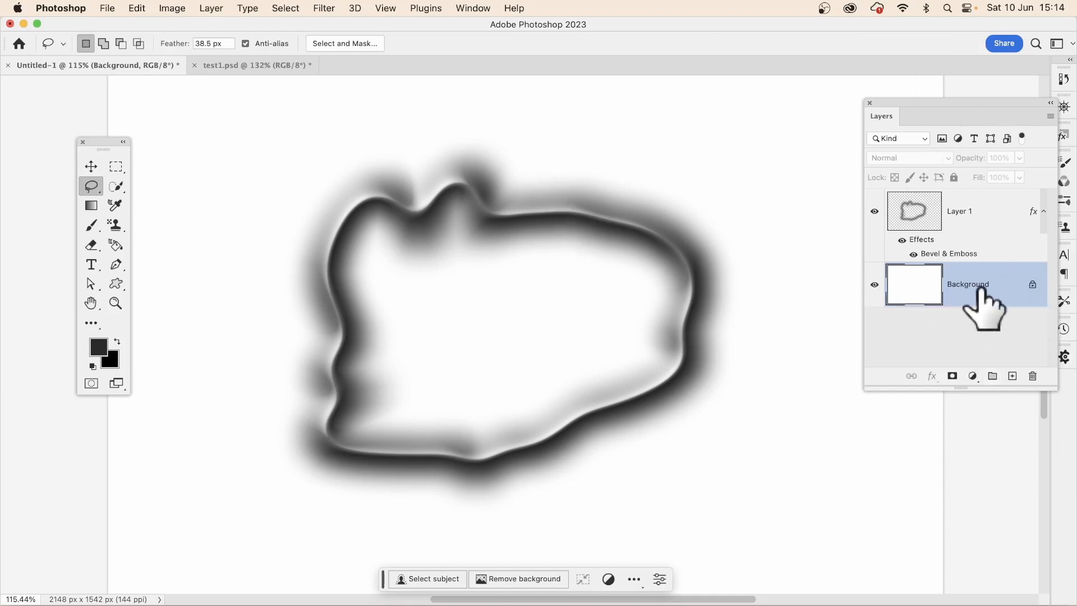
click(1033, 376)
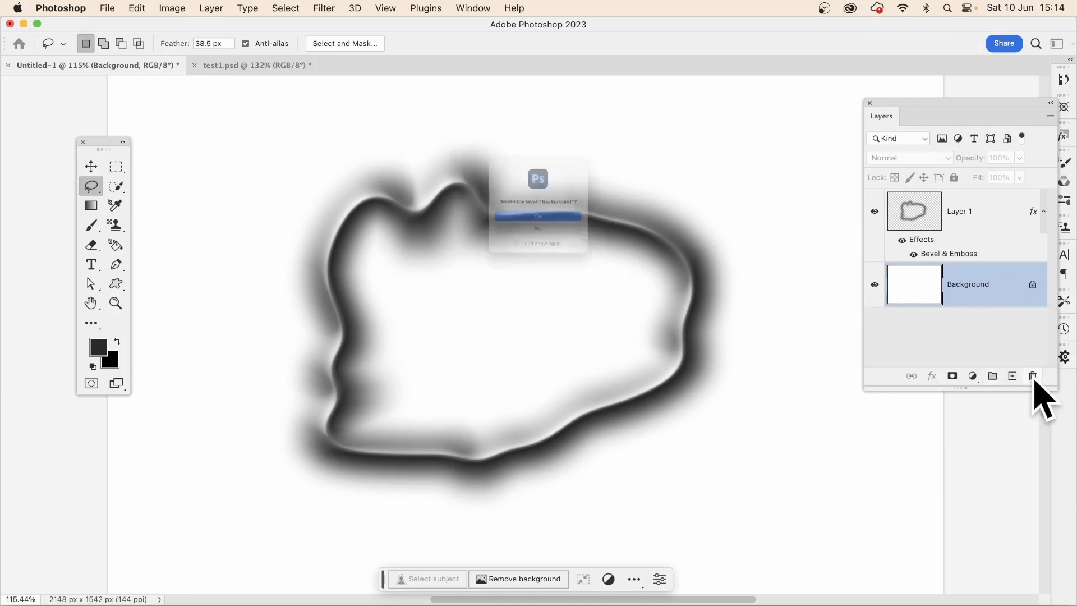
click(553, 225)
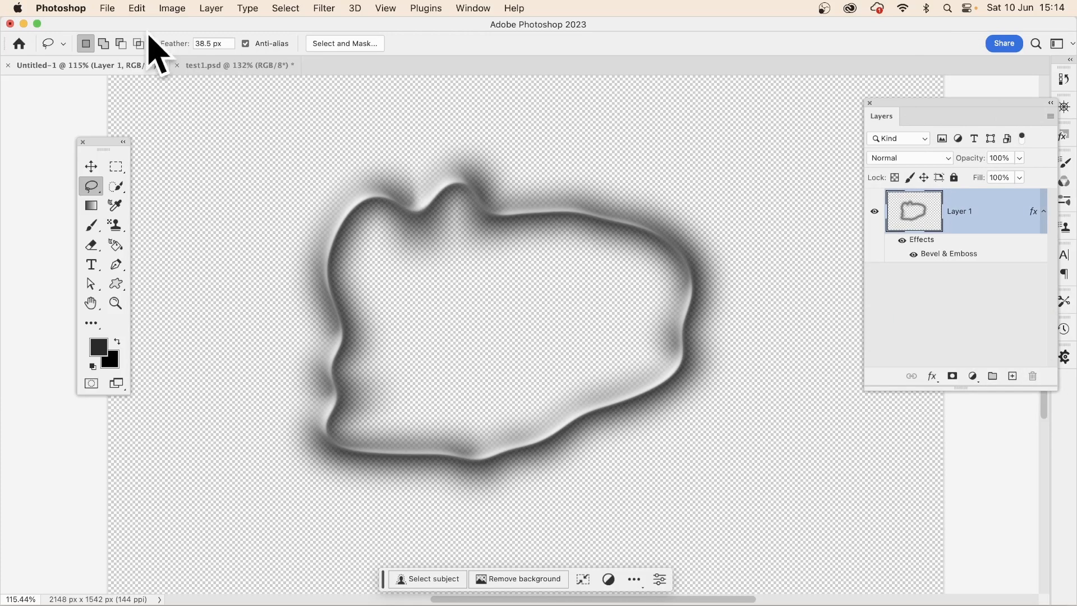
Draw an unfeathered rectangular marquee selection enclosing the whole beveled outline with some margin around it
click(124, 170)
right_click(125, 169)
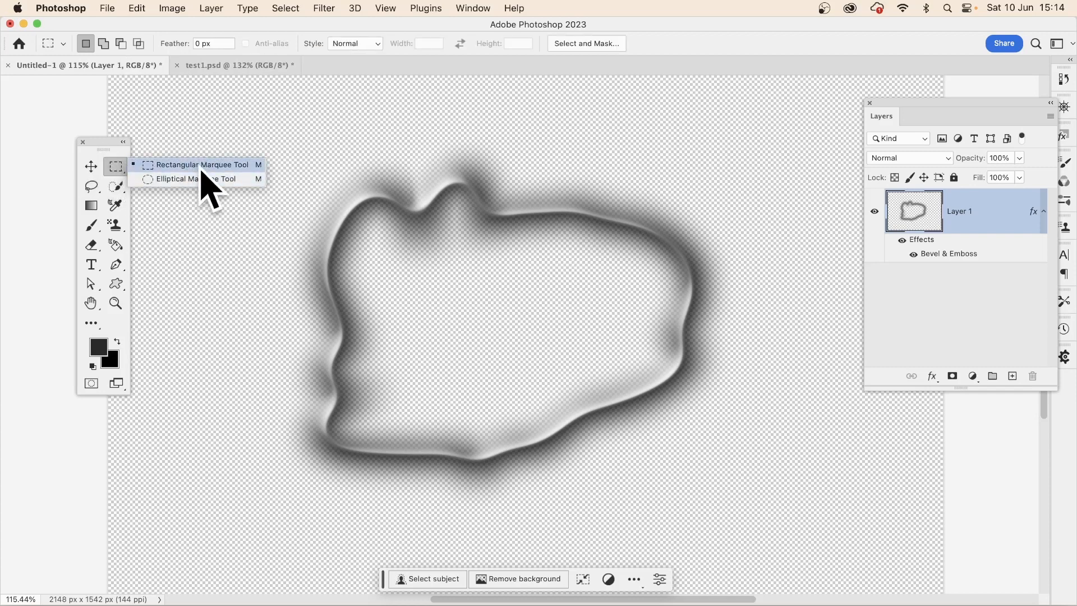
click(201, 169)
drag(189, 94, 849, 559)
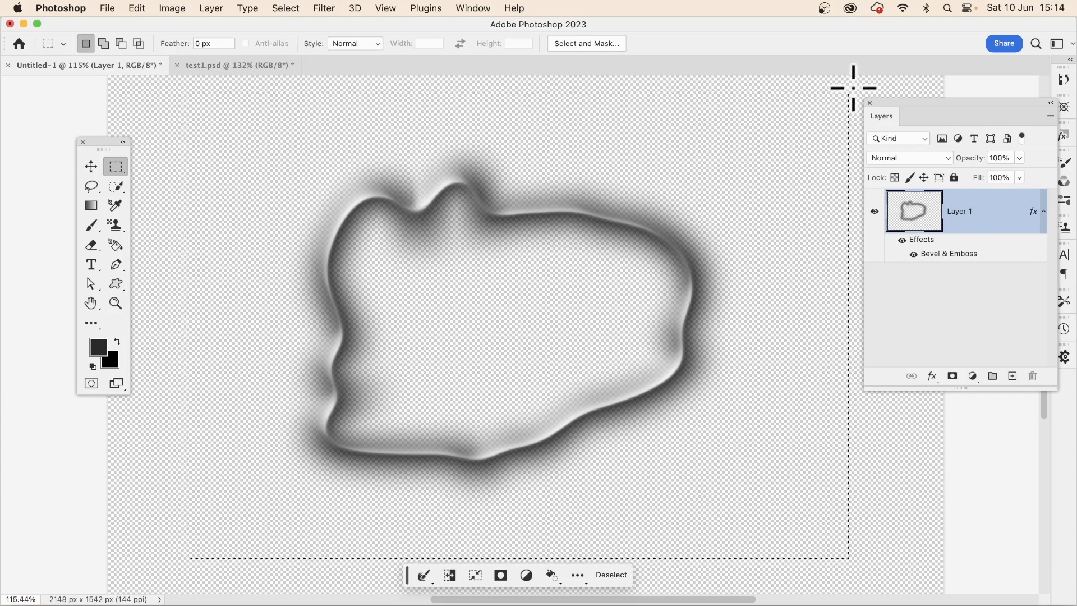
click(173, 192)
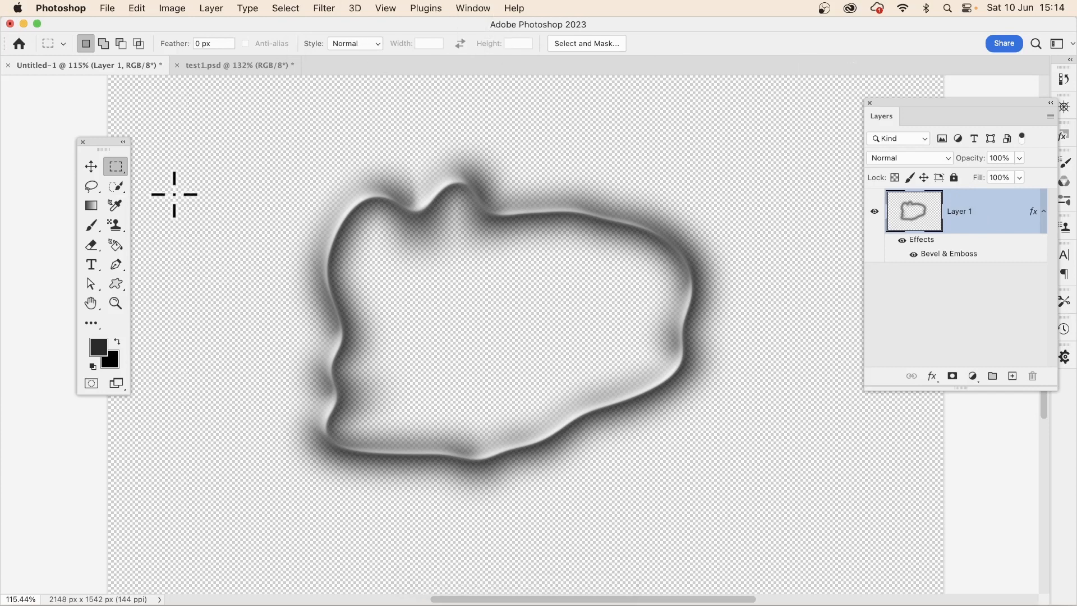
drag(402, 123, 560, 481)
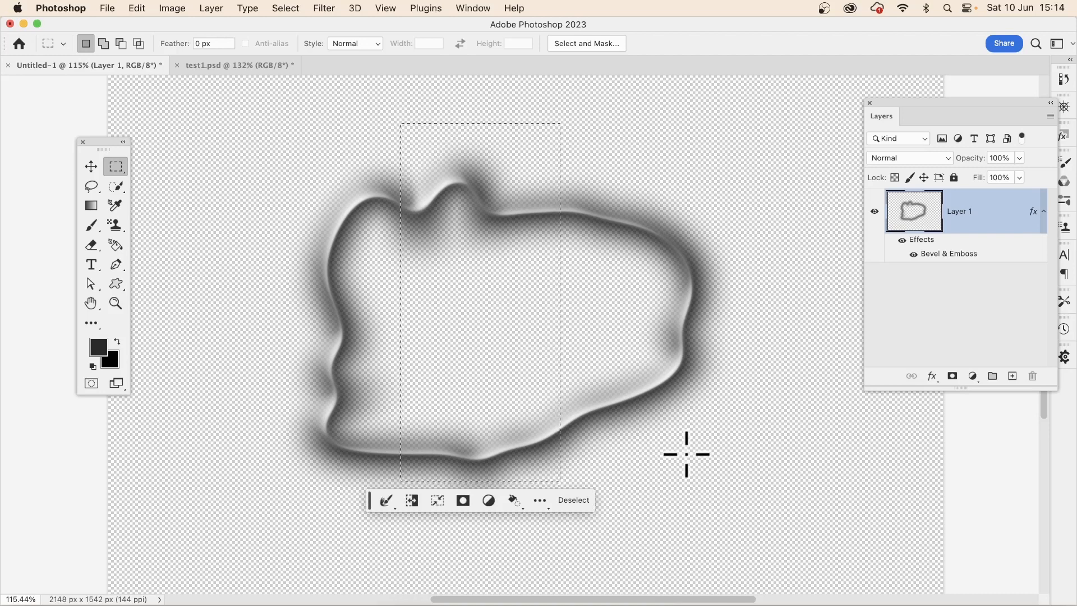
drag(231, 93, 842, 548)
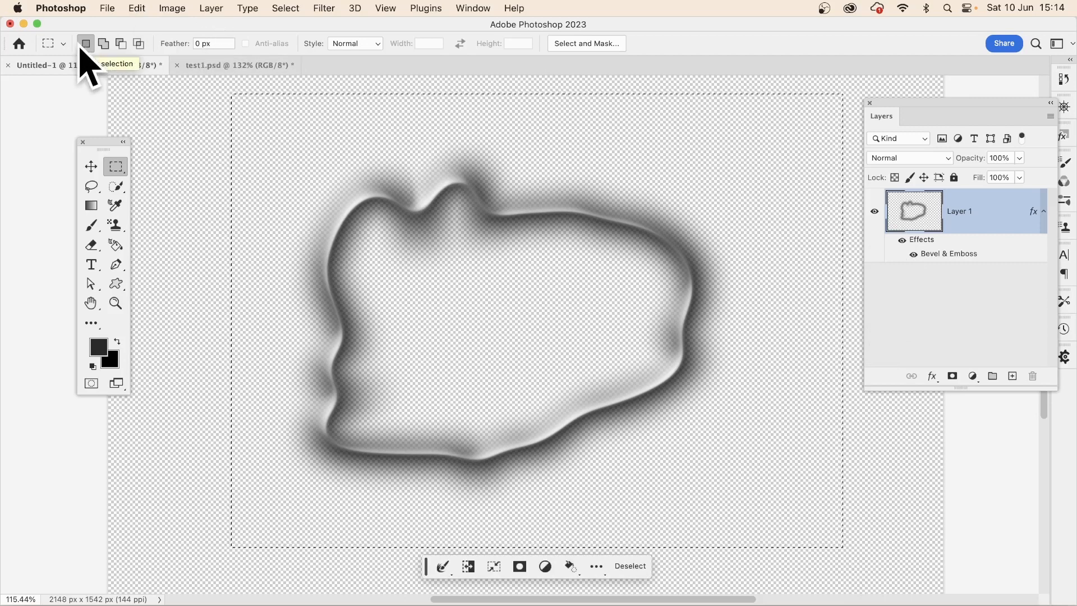
Define the selected outline area as a new pattern
click(136, 8)
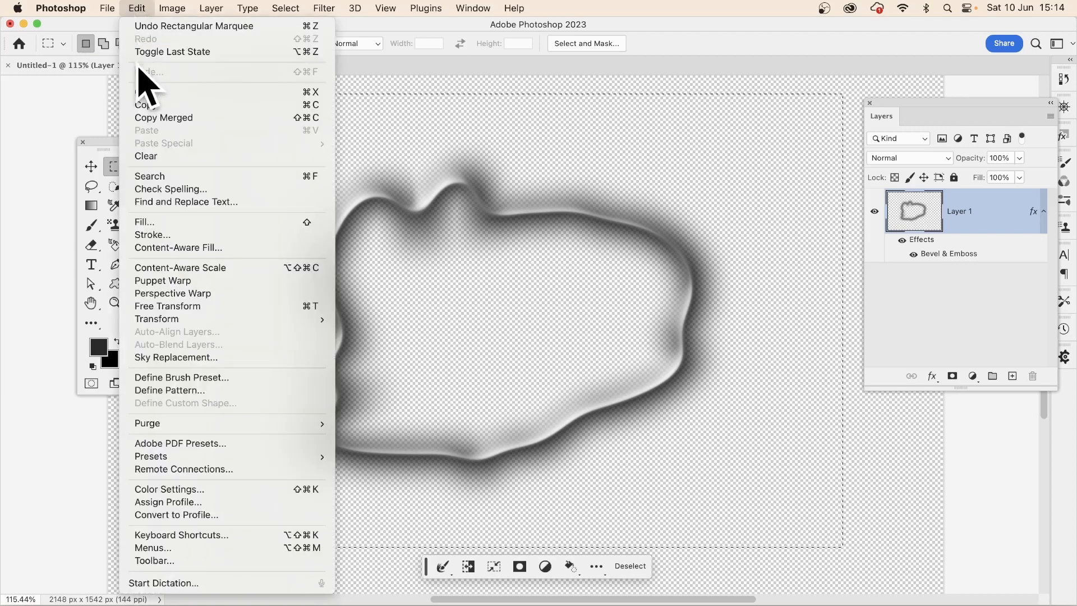
click(177, 392)
click(706, 292)
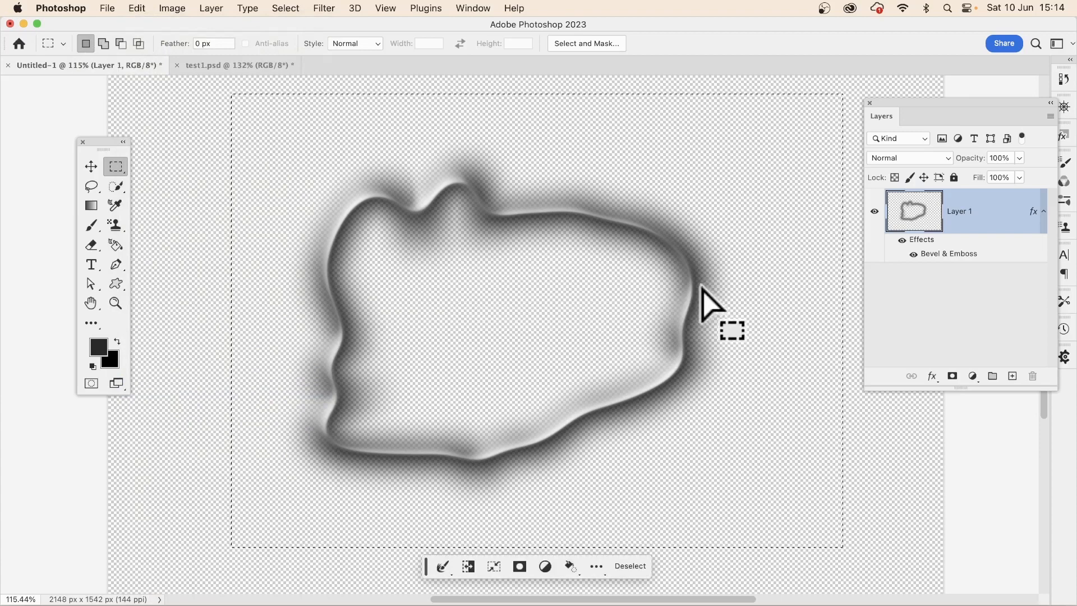
Switch to the test1.psd document and set up a Pattern fill for its Background using the newly defined outline pattern
click(223, 68)
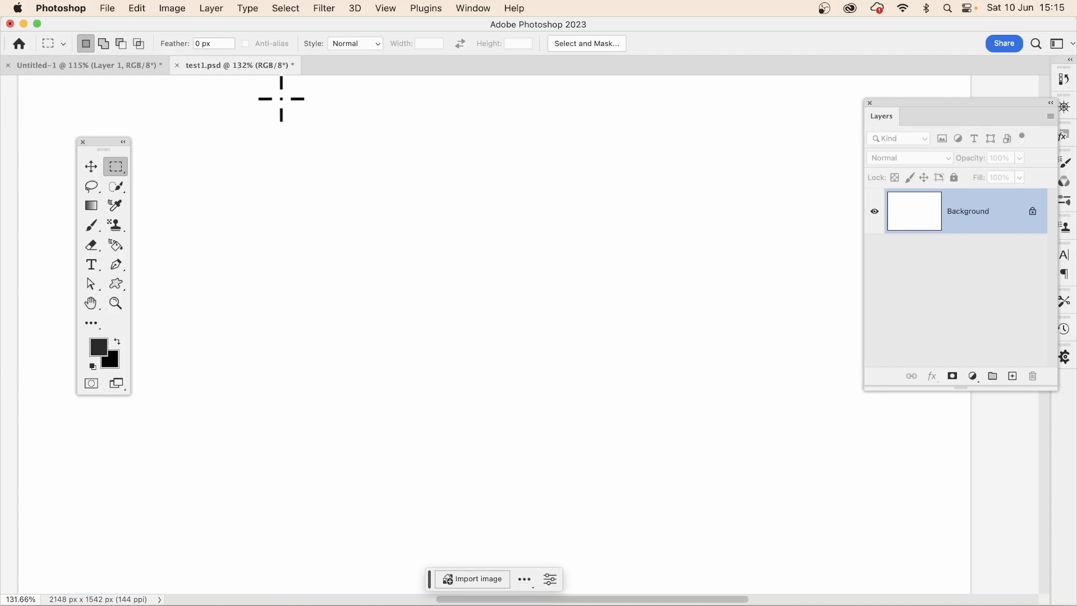
click(145, 7)
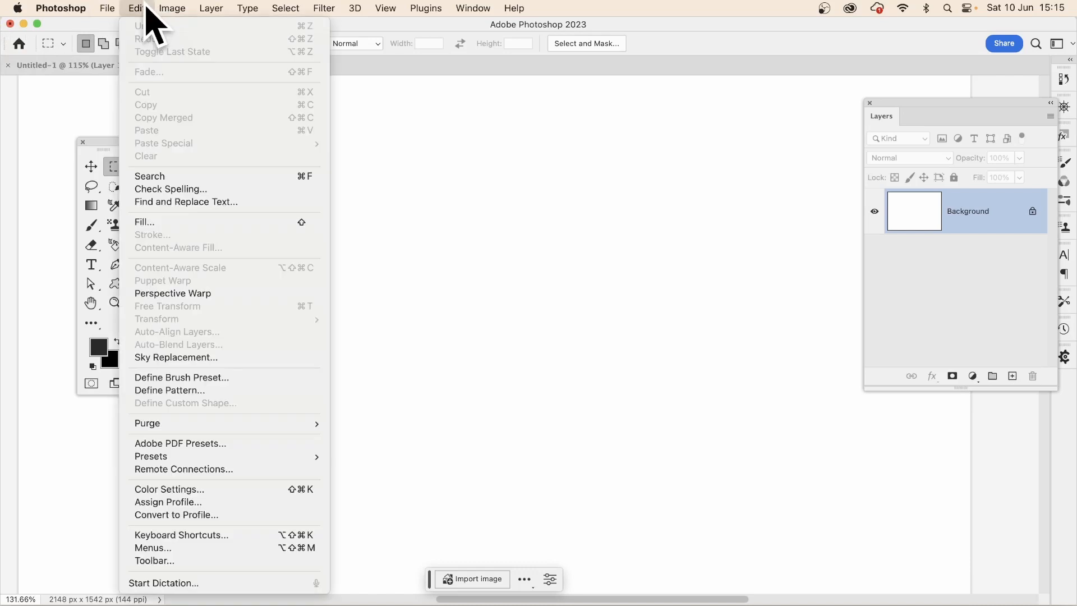
click(176, 223)
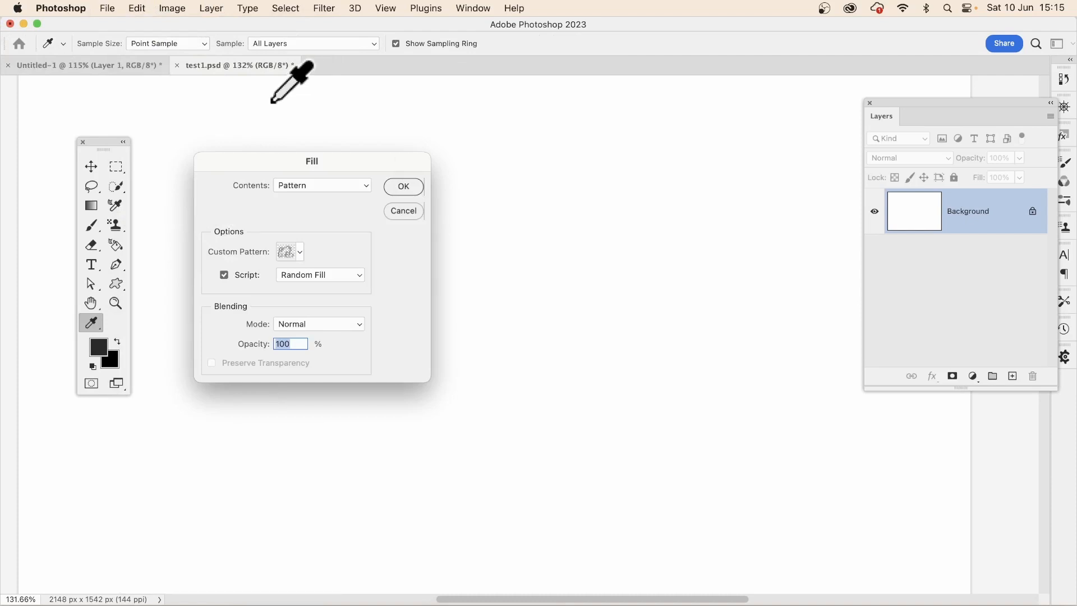
click(301, 253)
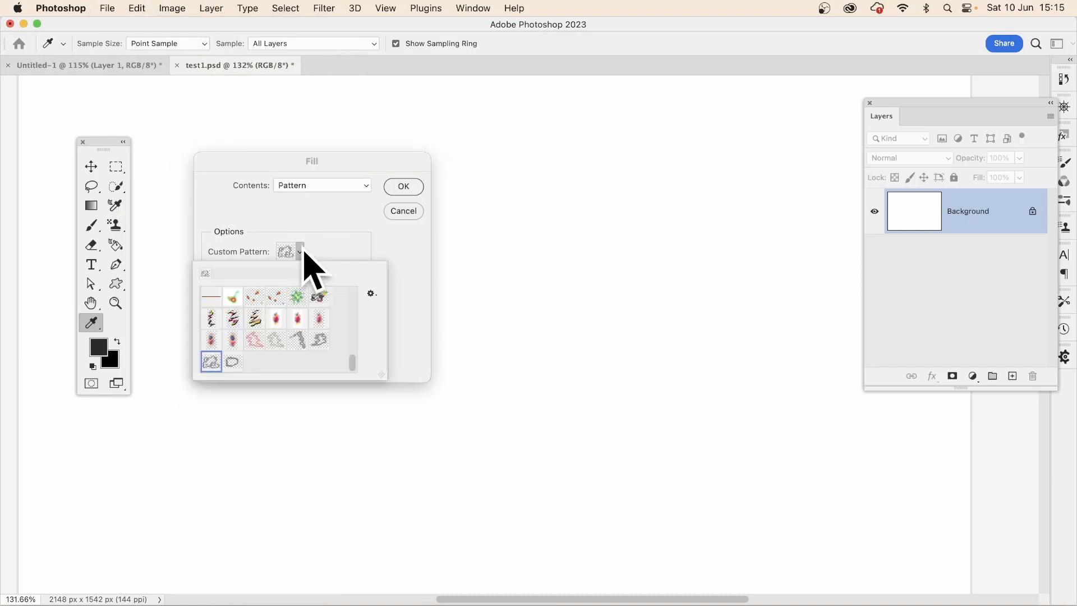
click(232, 364)
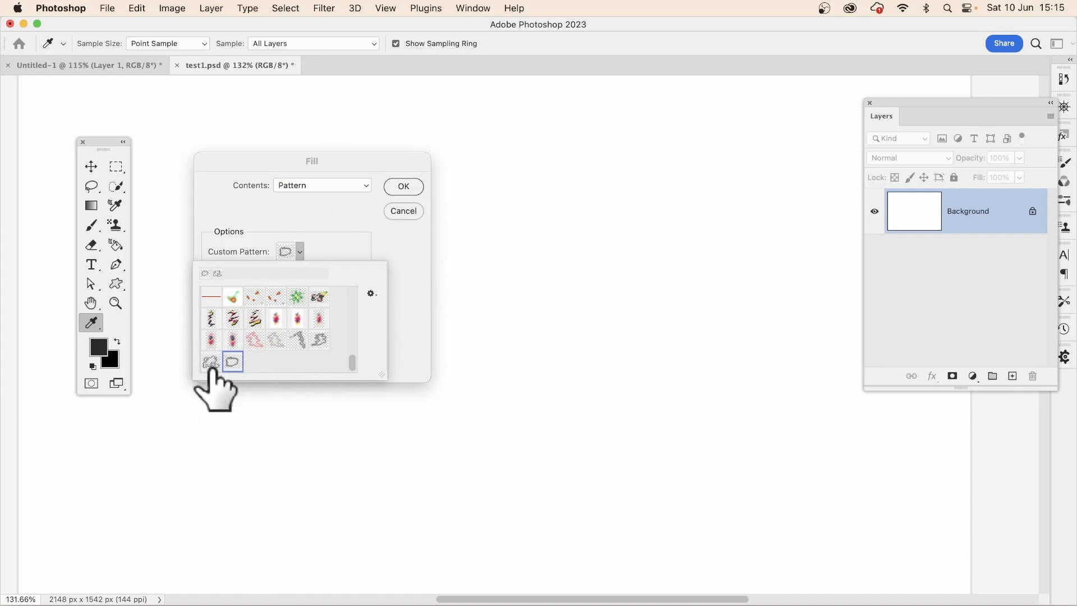
click(396, 258)
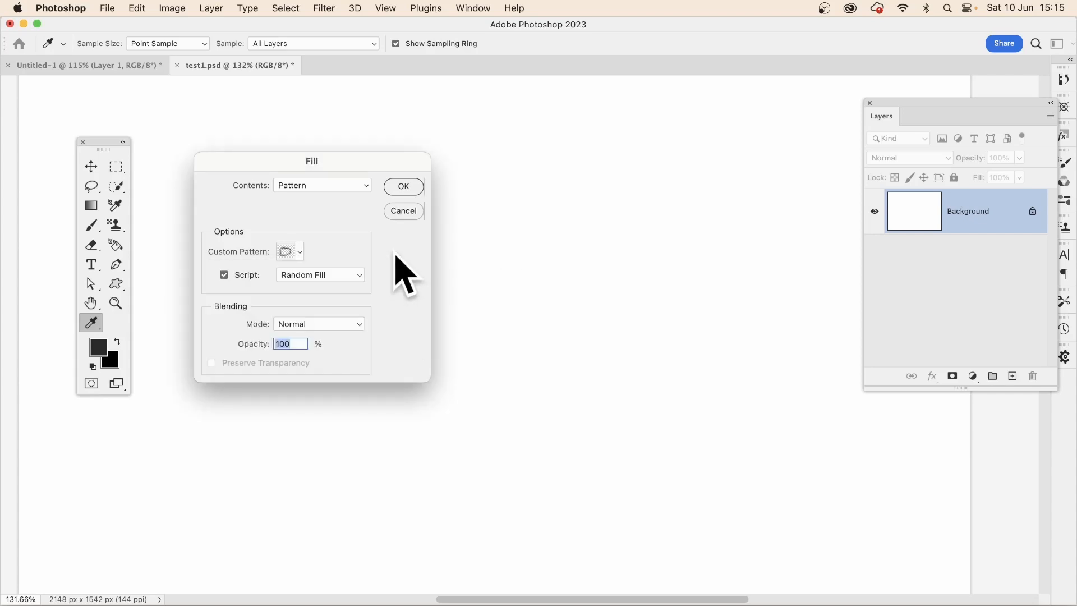
Apply the scripted Random Fill with density 9.8, scale factors 0.1 to 0.34, pattern rotation, color randomness 0.74 and brightness randomness 0.79
click(225, 274)
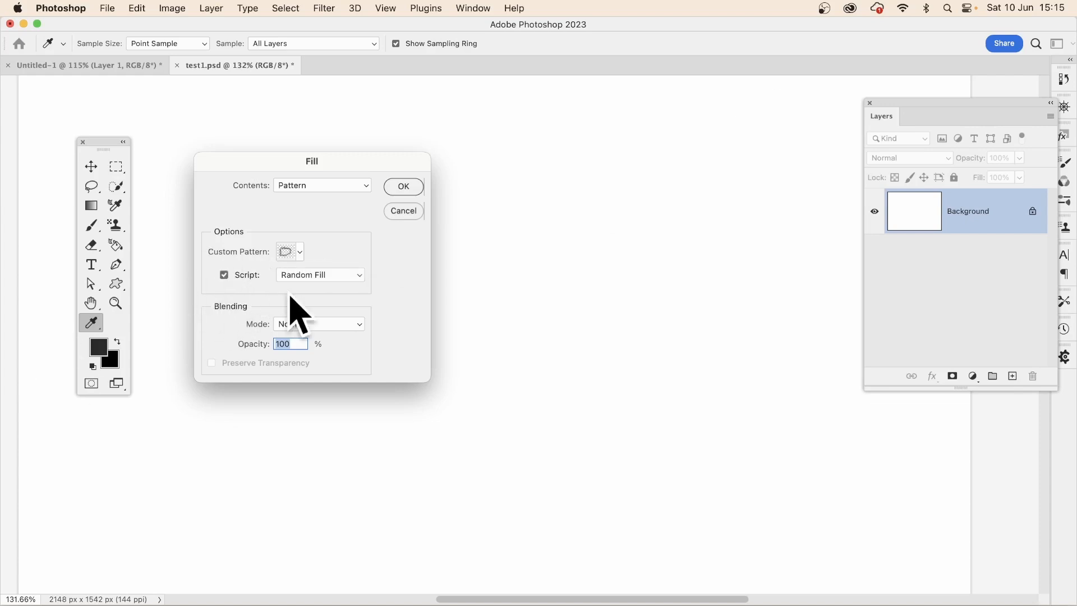
click(310, 278)
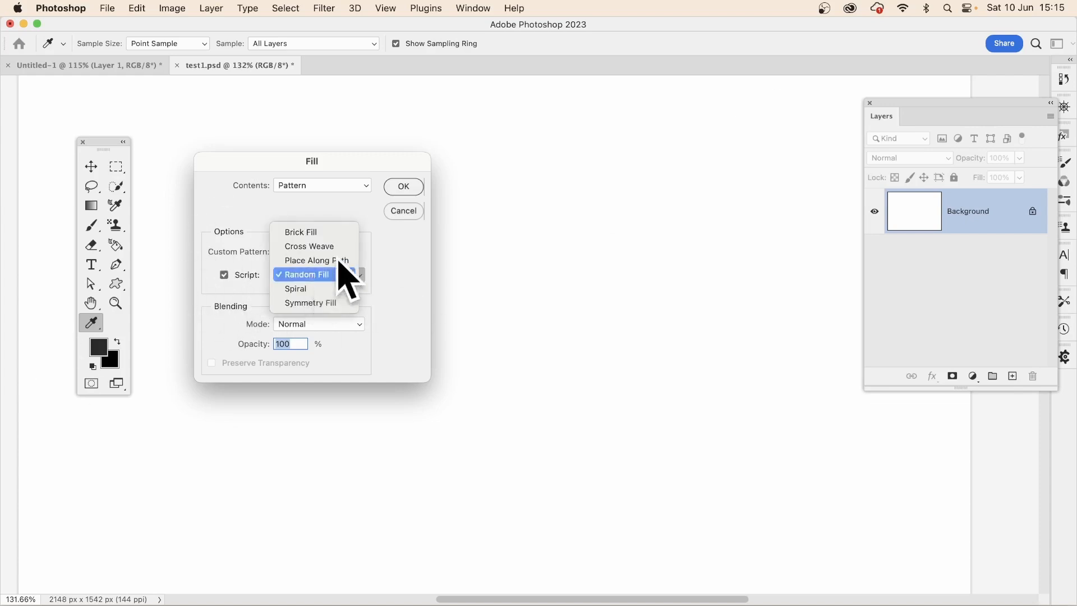
click(337, 274)
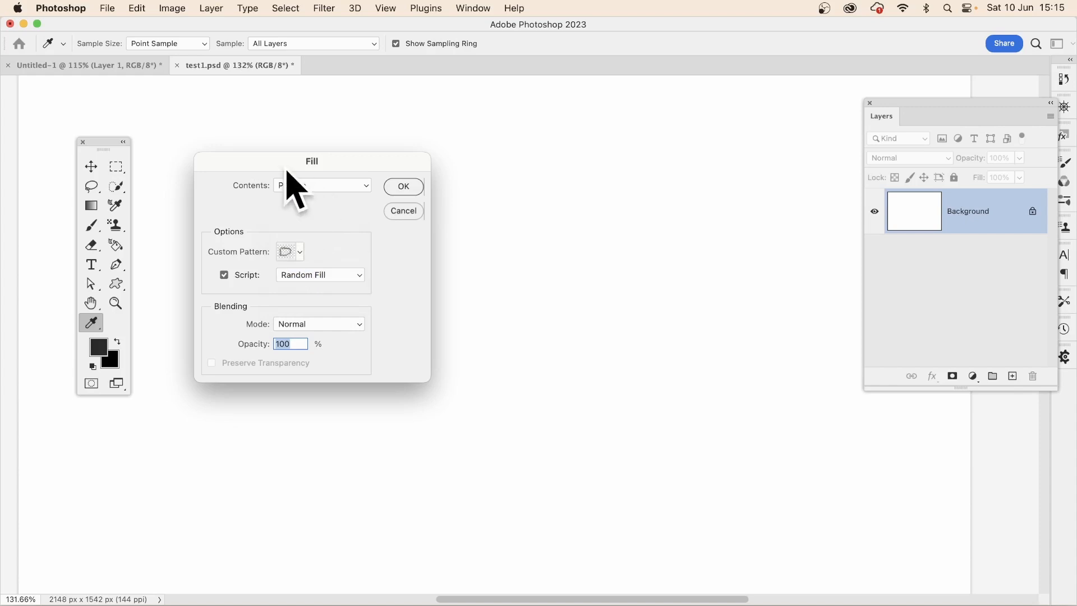
click(394, 188)
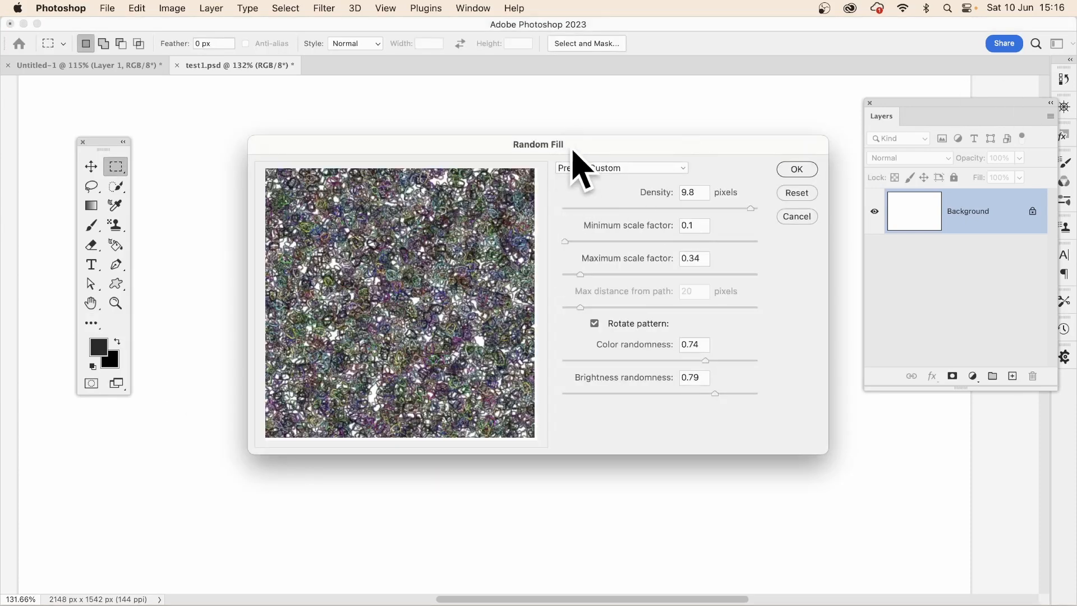
drag(572, 151, 515, 115)
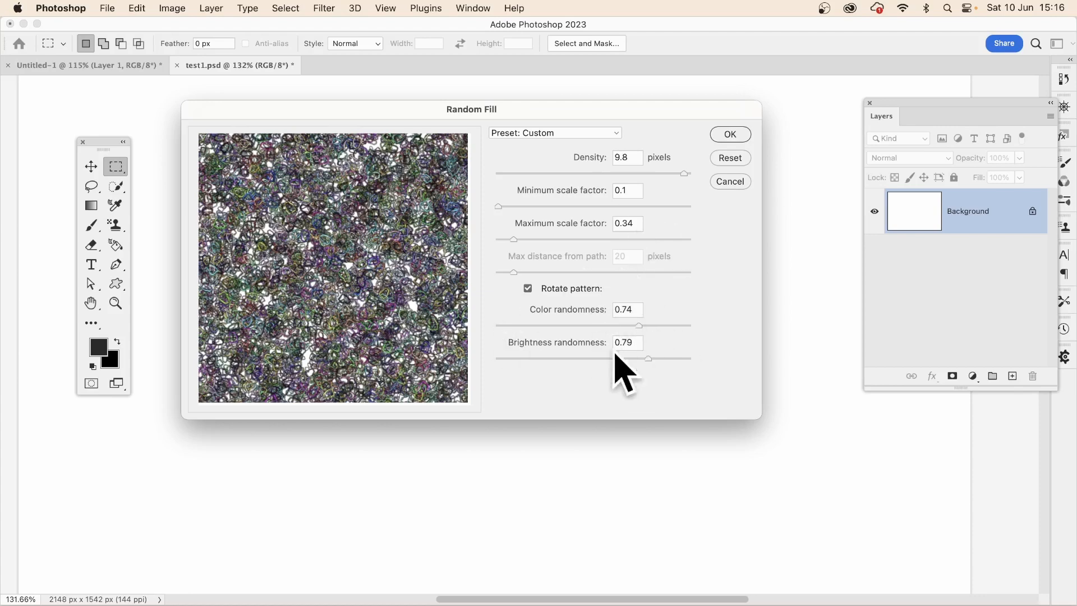
click(731, 135)
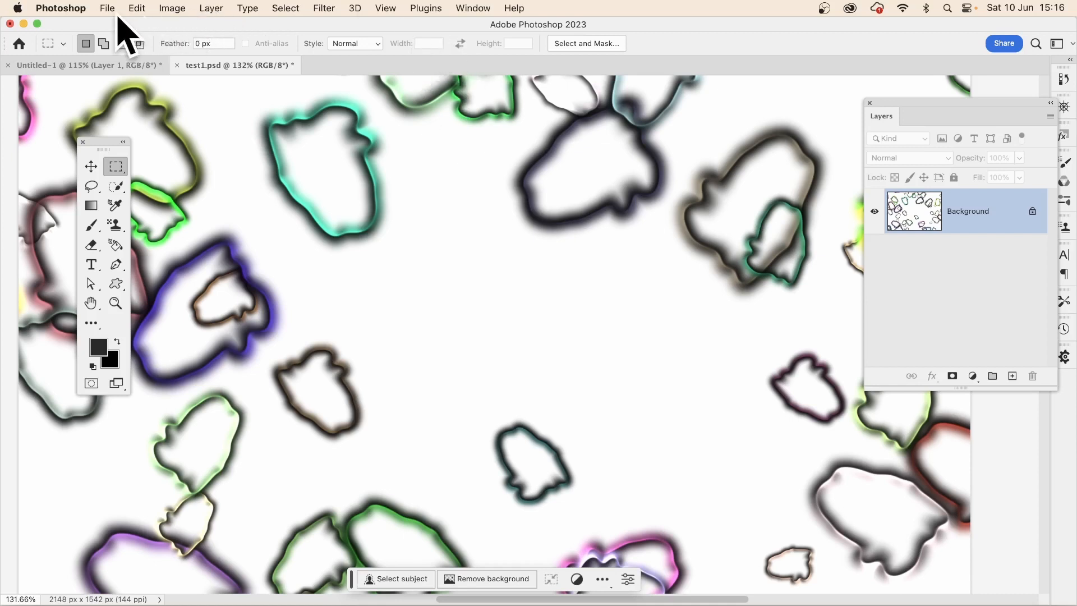
Repeat the scripted Random Fill with the outline pattern twice over the Background, using the same settings
click(138, 10)
click(163, 223)
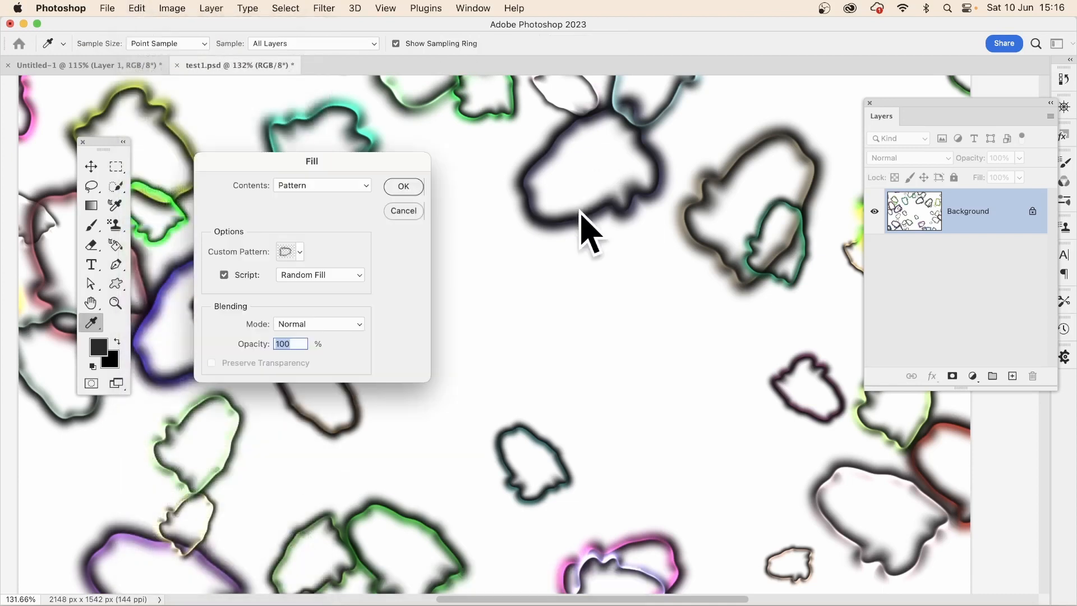
click(408, 185)
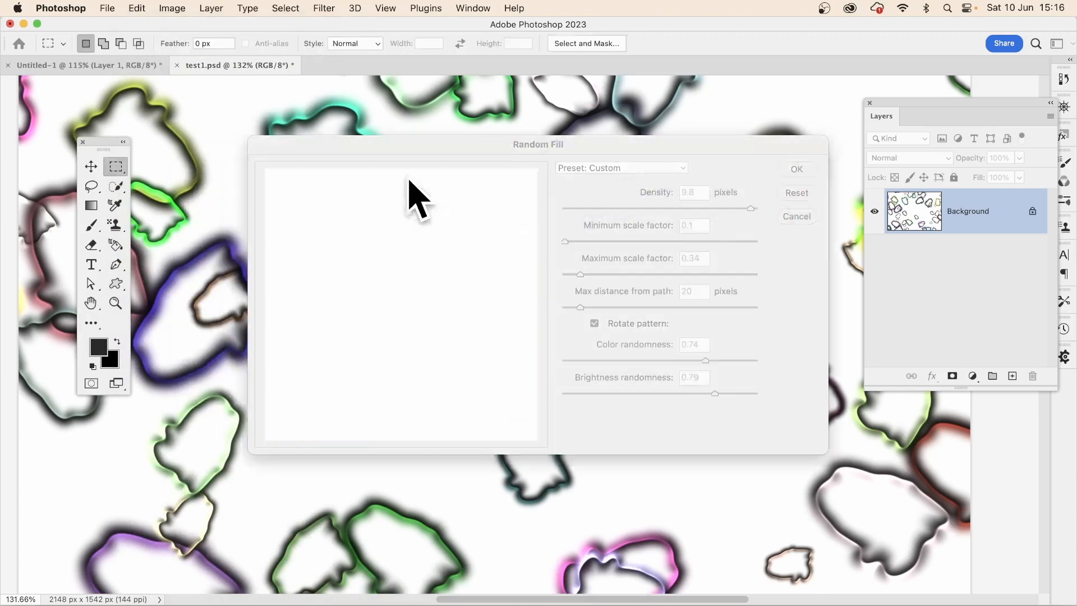
click(812, 174)
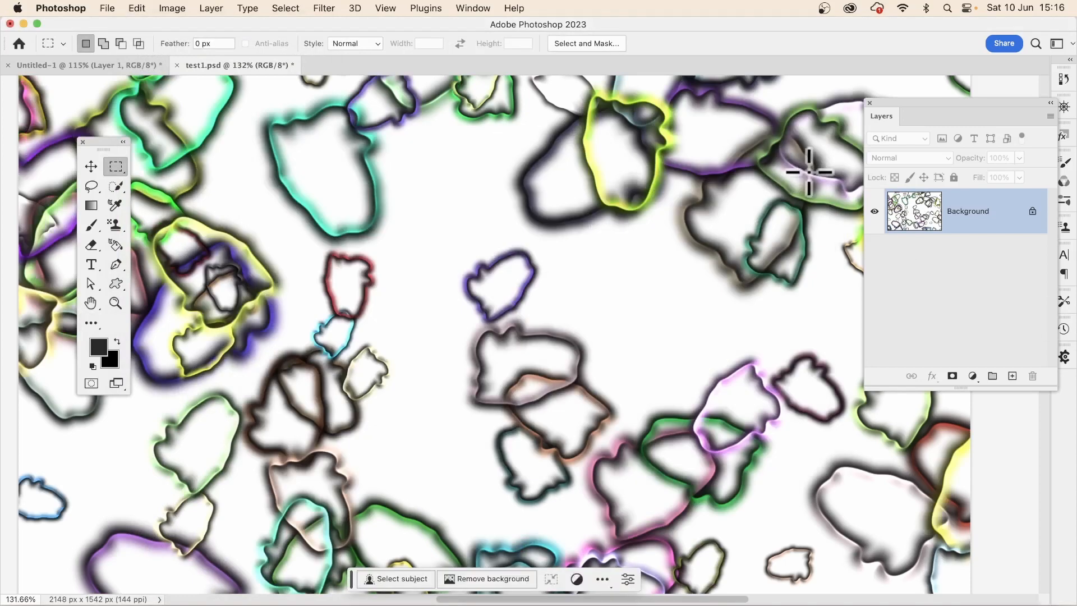
click(137, 8)
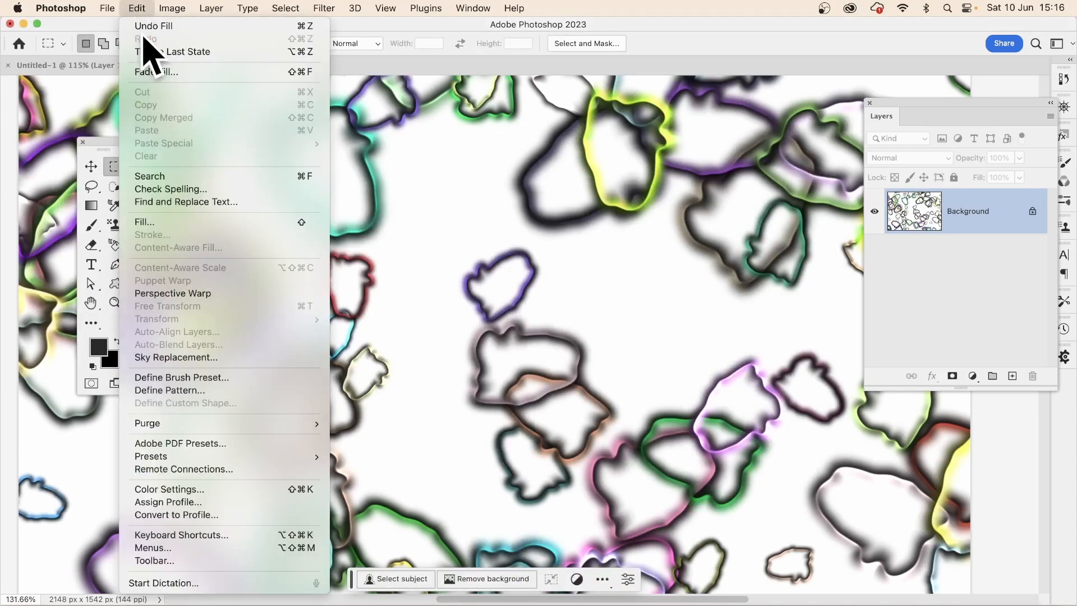
click(174, 223)
click(404, 187)
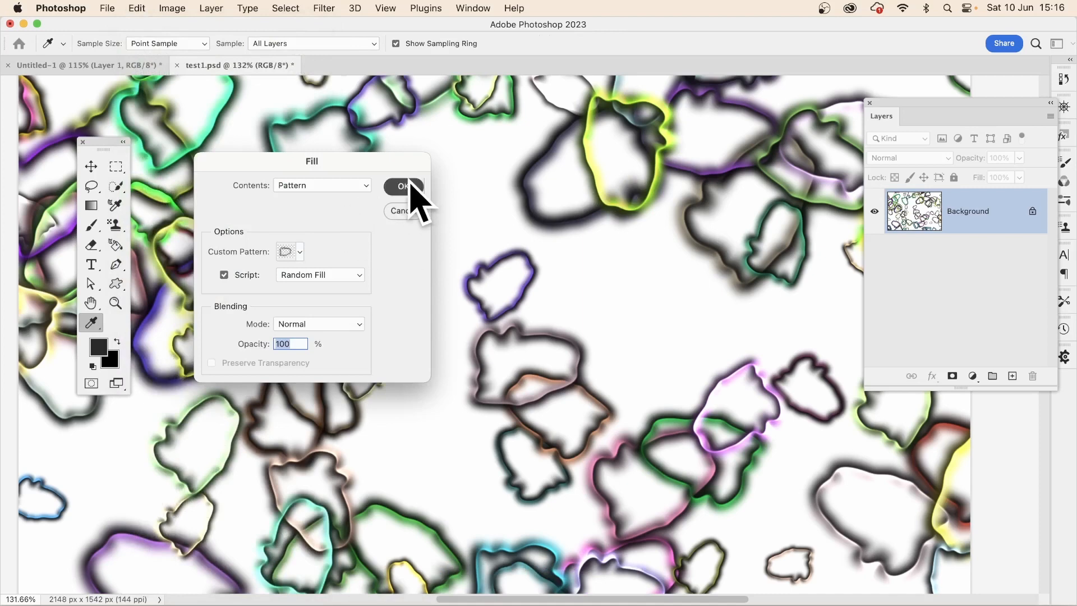
click(788, 173)
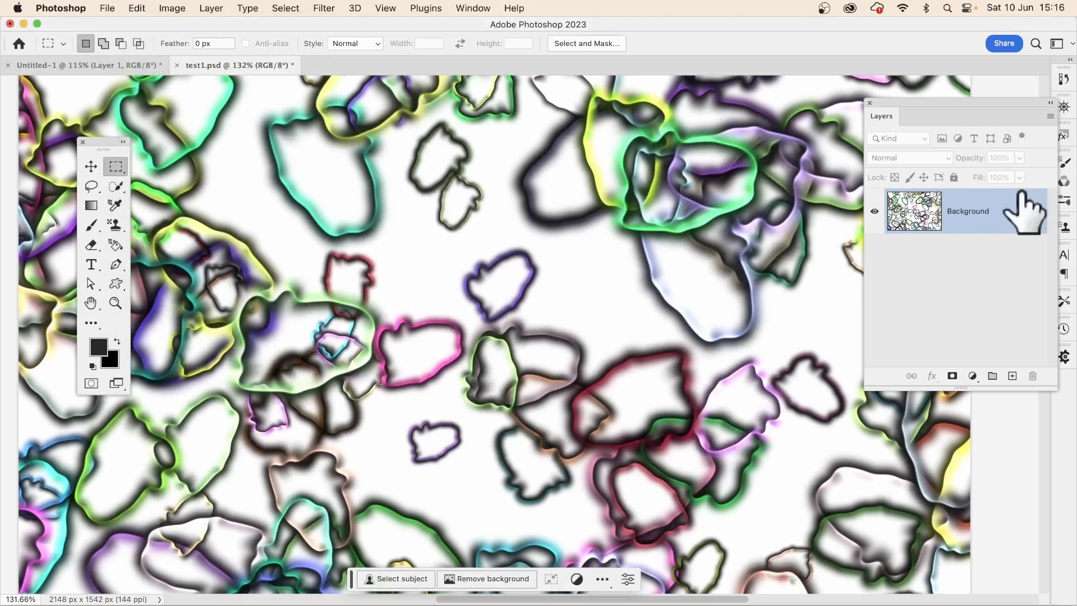
Repeat the scripted Random Fill with the outline pattern four more times over the Background, using the same settings
click(138, 8)
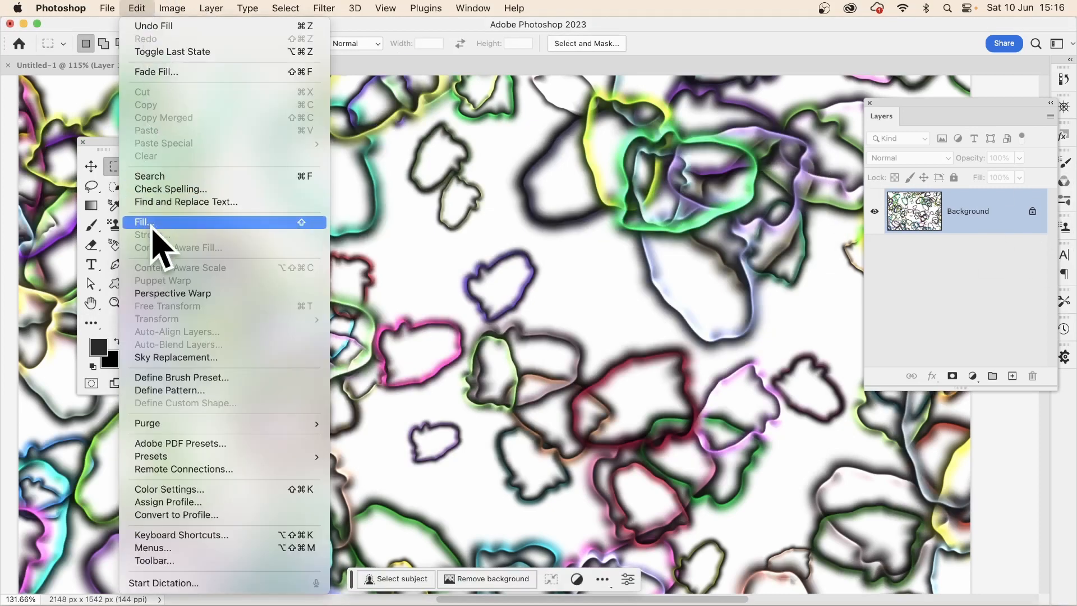
click(152, 223)
click(404, 186)
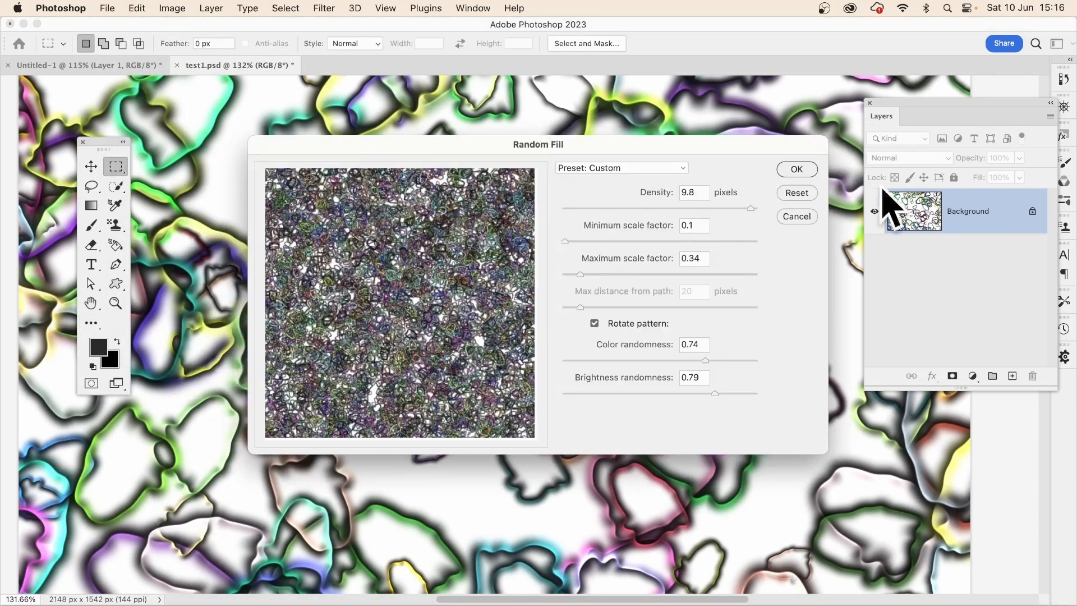
click(797, 169)
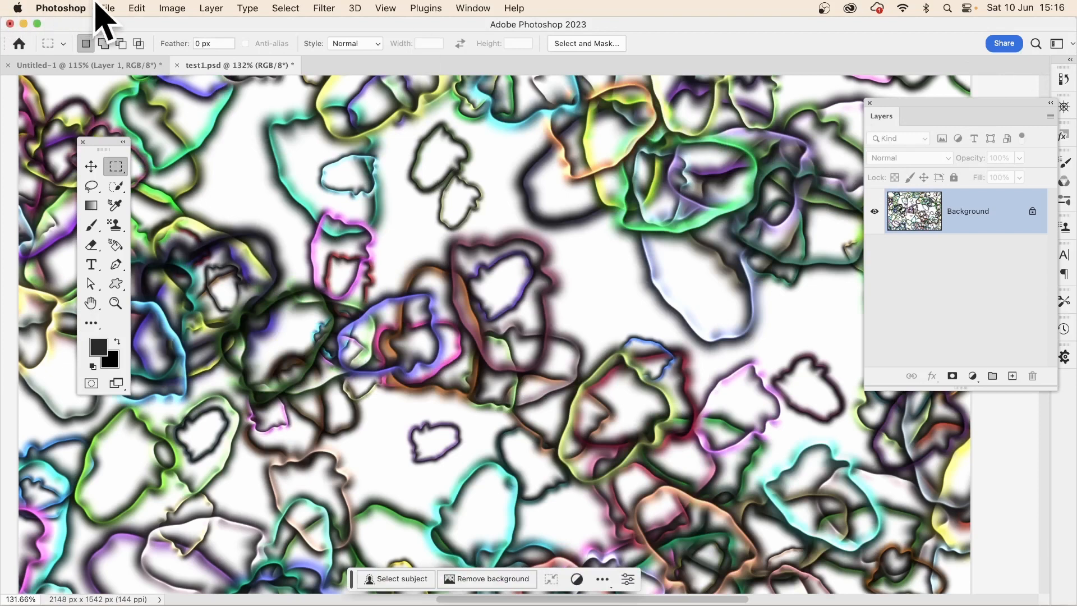
click(137, 8)
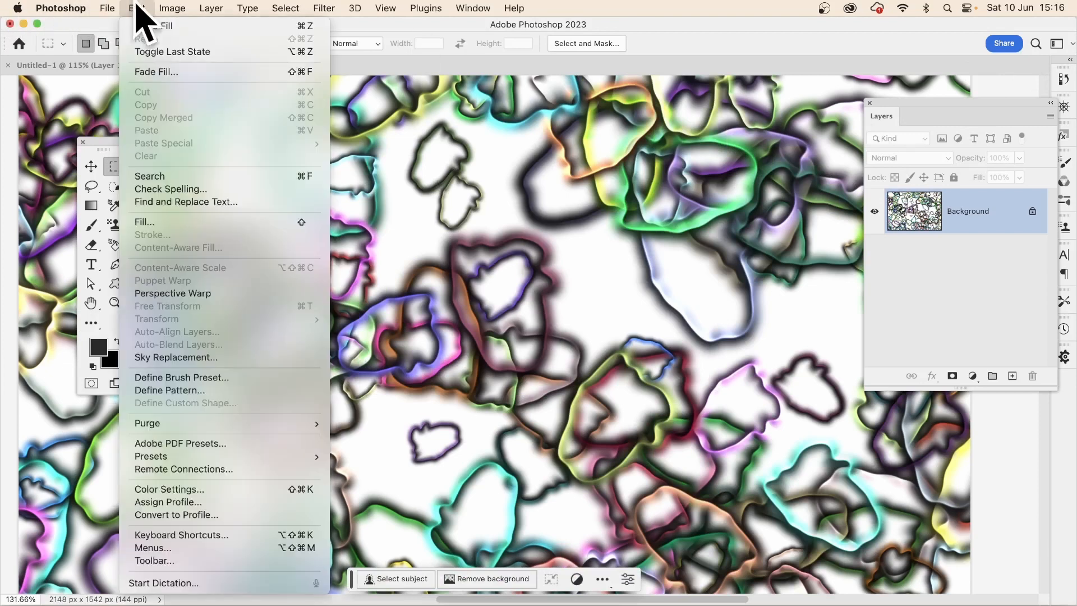
click(159, 223)
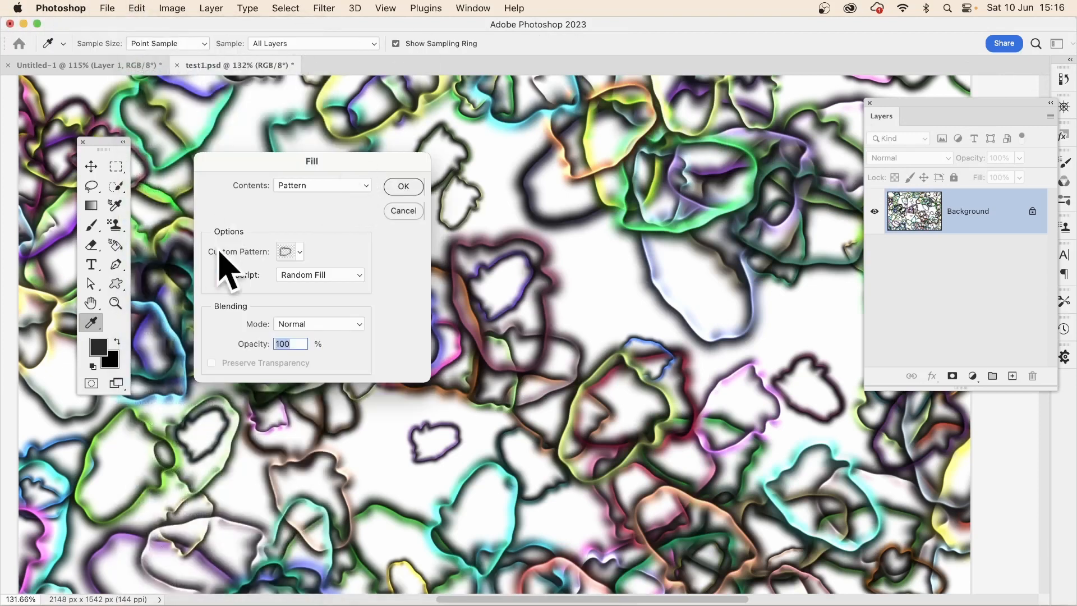
click(403, 187)
click(795, 176)
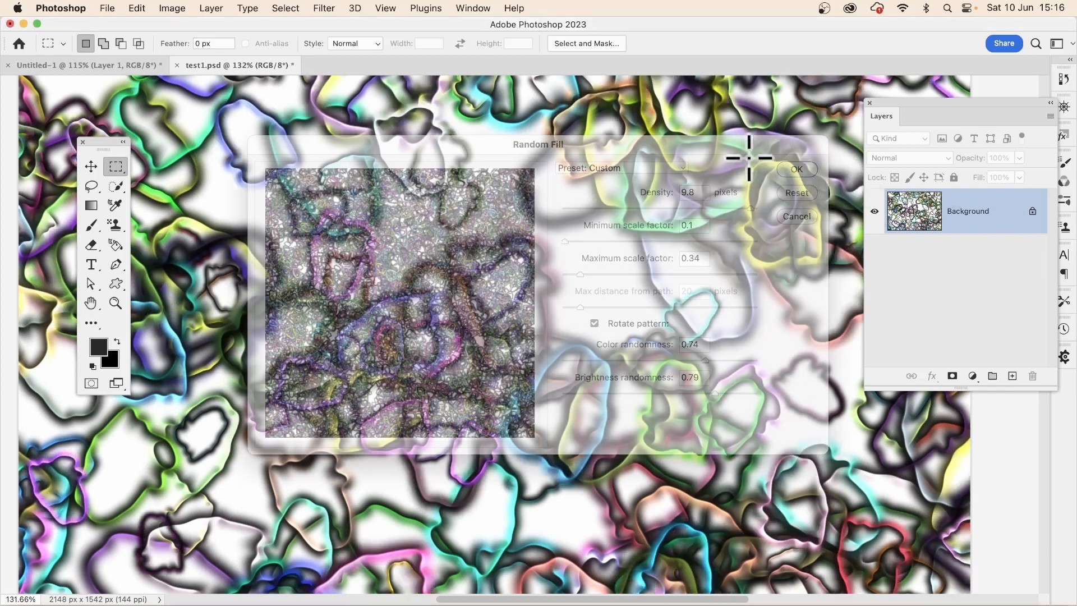
click(138, 8)
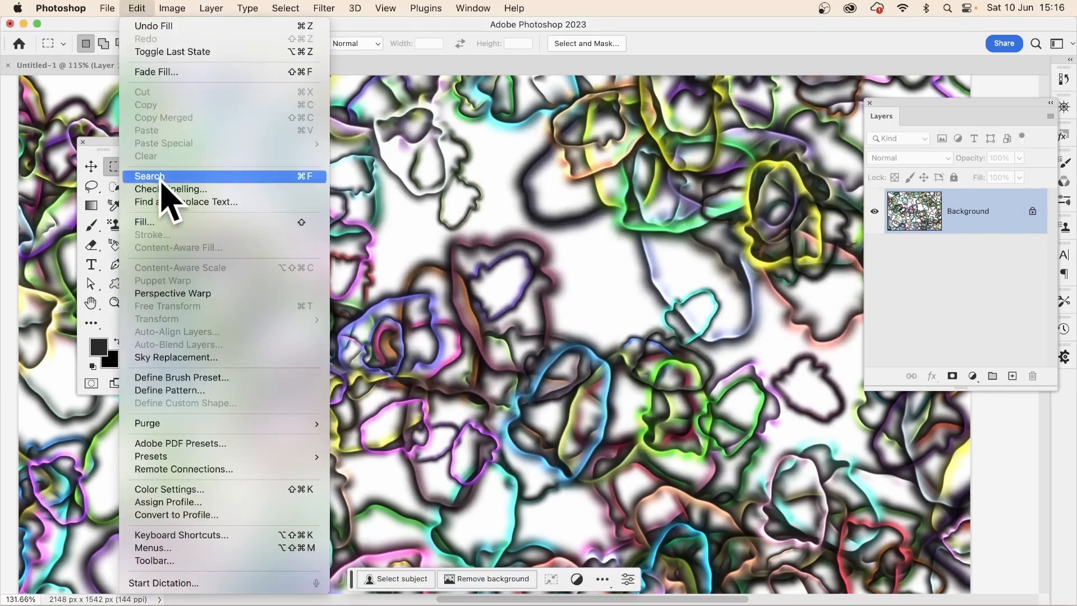
click(161, 223)
click(410, 188)
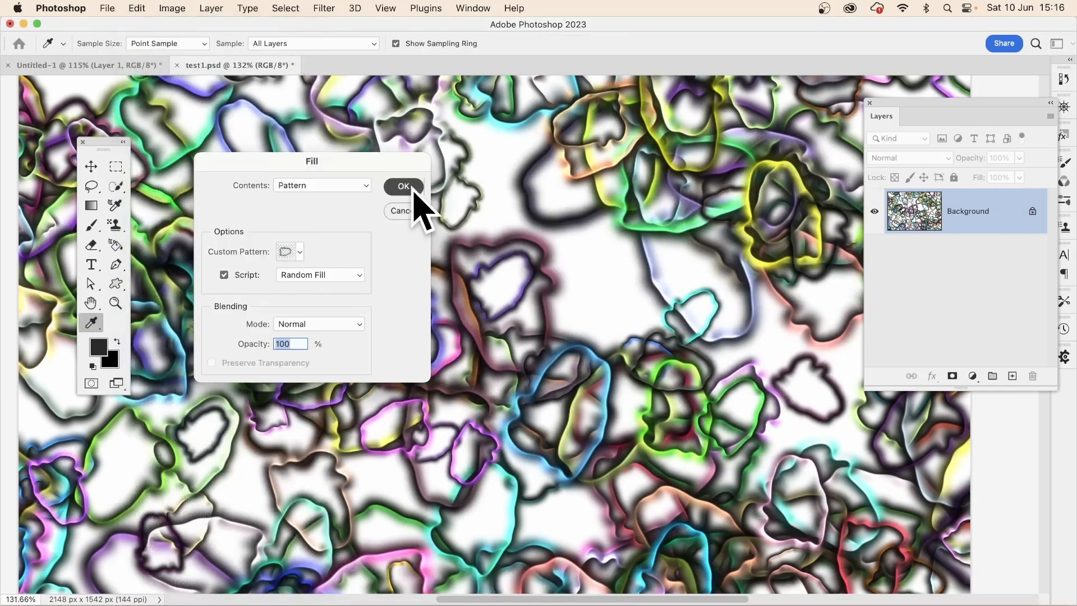
click(806, 171)
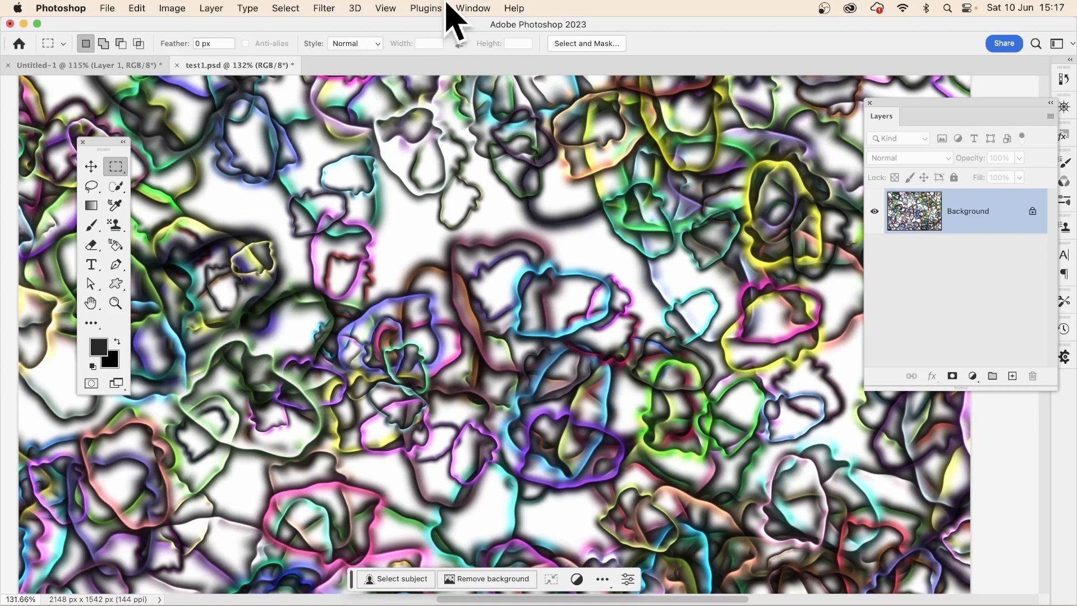
click(138, 8)
click(144, 223)
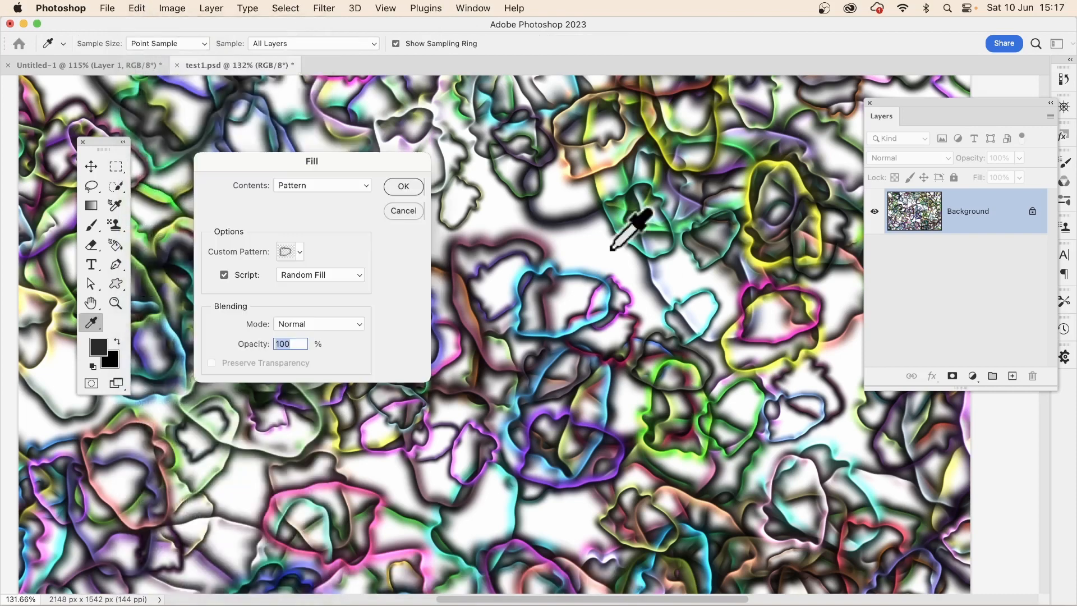
click(403, 186)
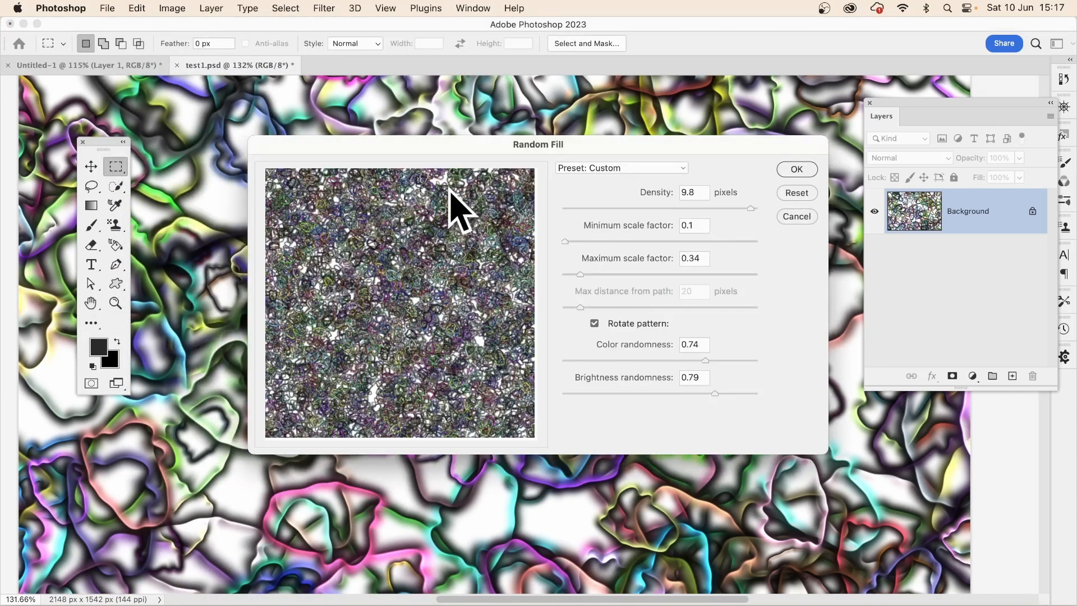
click(808, 170)
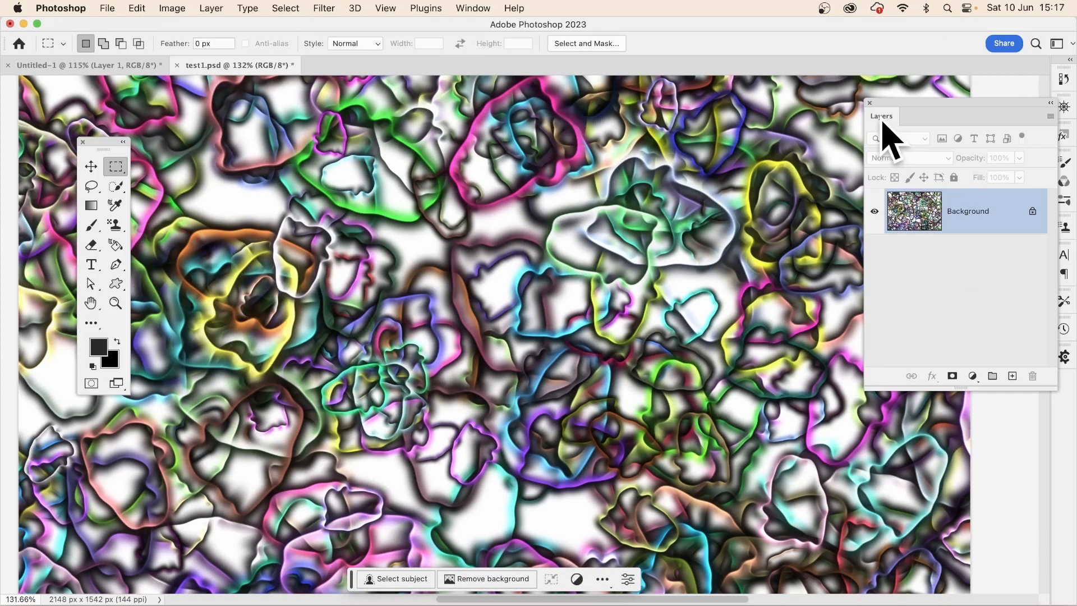
Unlock the Background layer, scale it down to about 57% and reposition it near the middle of the canvas
click(1032, 211)
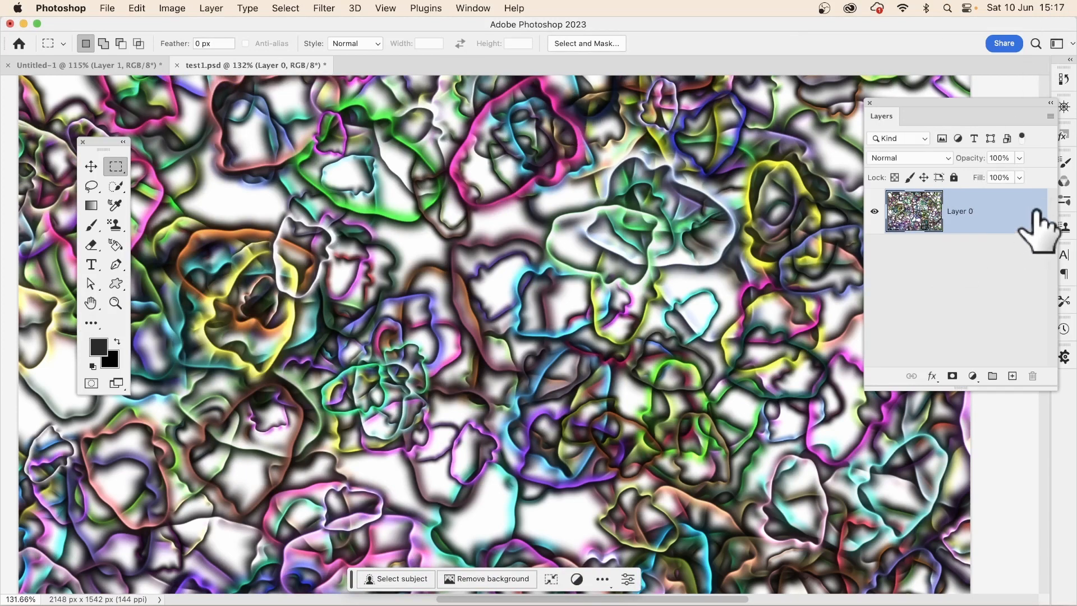
click(90, 166)
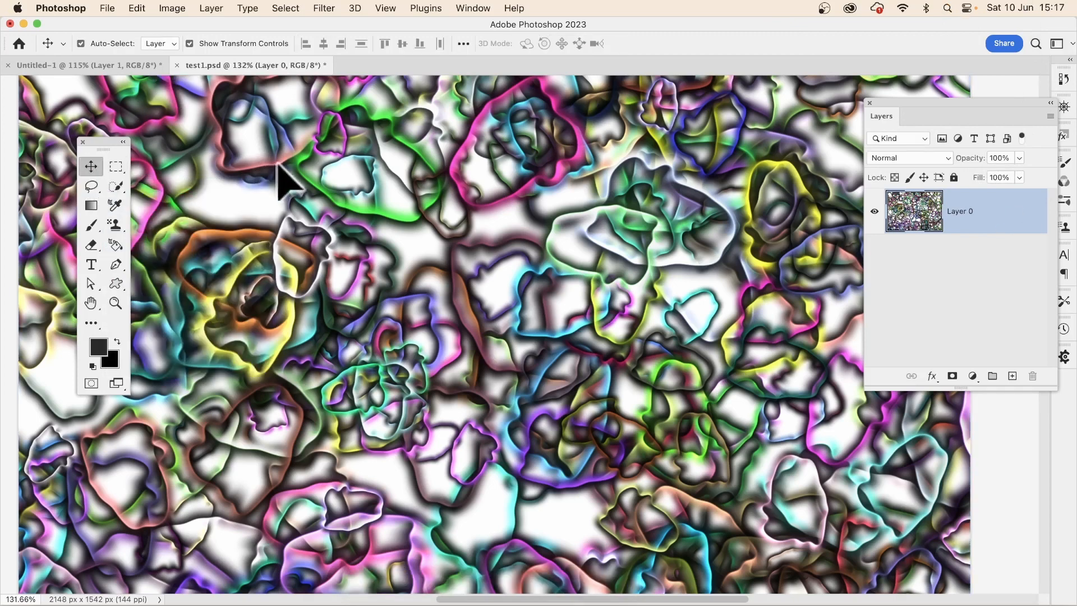
drag(280, 228, 453, 241)
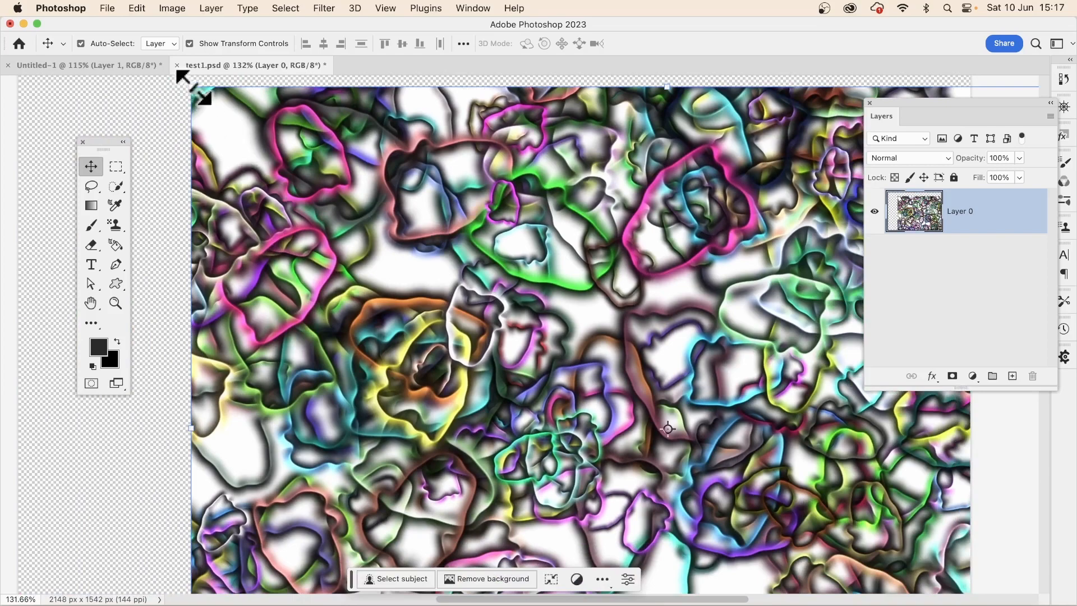
drag(191, 87, 450, 272)
drag(679, 367, 402, 187)
drag(171, 93, 320, 205)
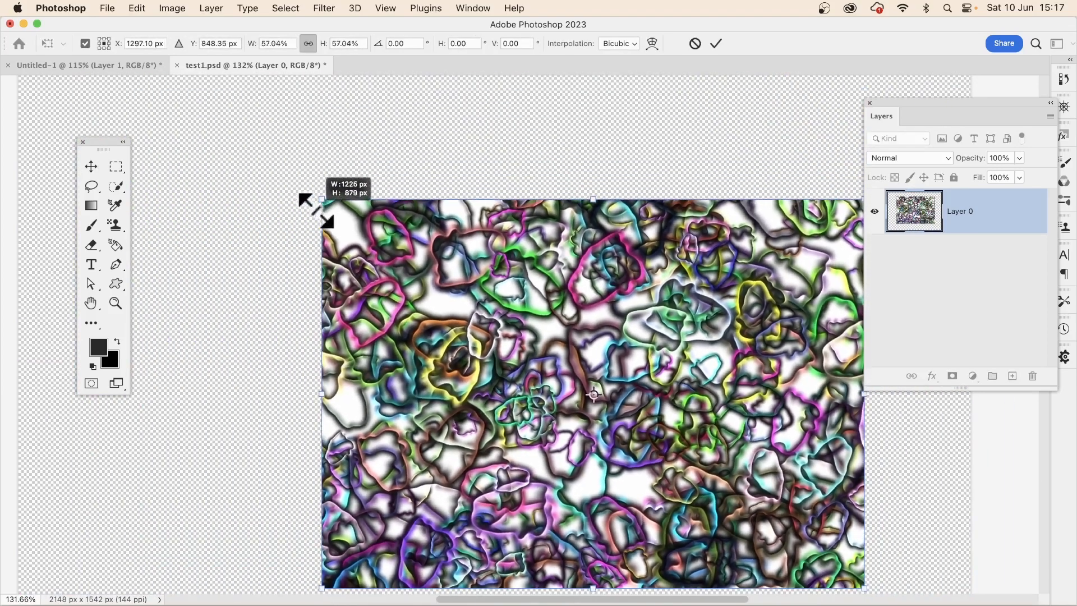
drag(492, 352, 356, 278)
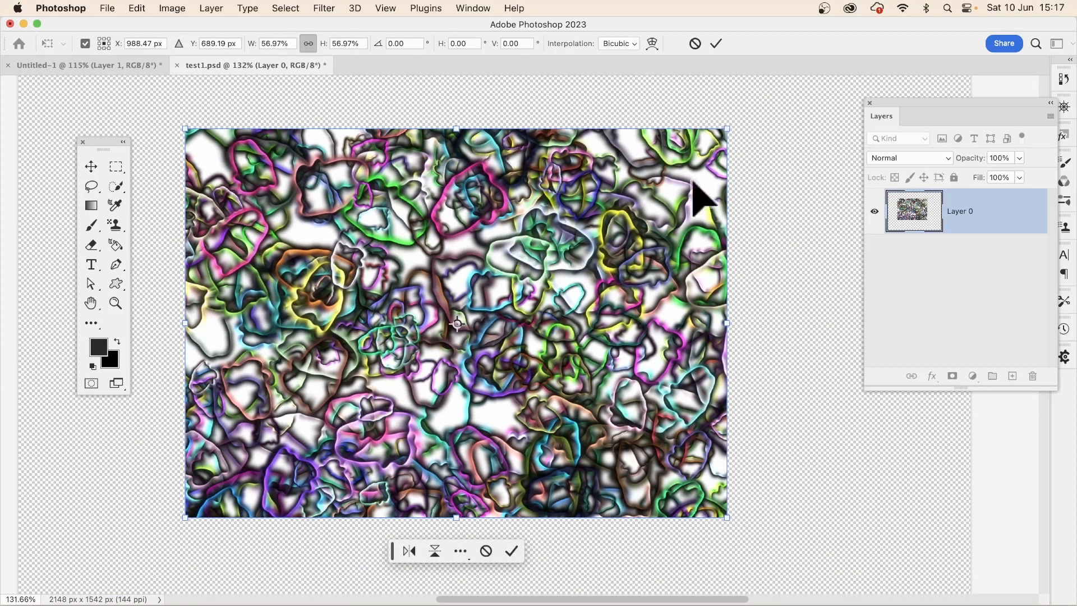
click(718, 47)
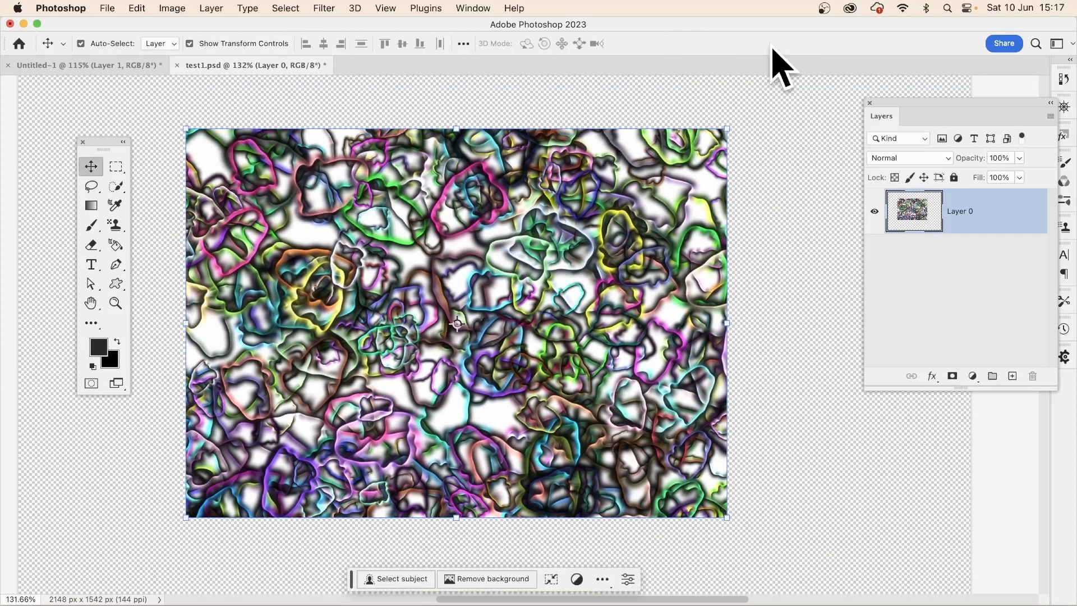
Undo the layer's scaling, move and unlocking to restore the full-size locked Background
click(325, 8)
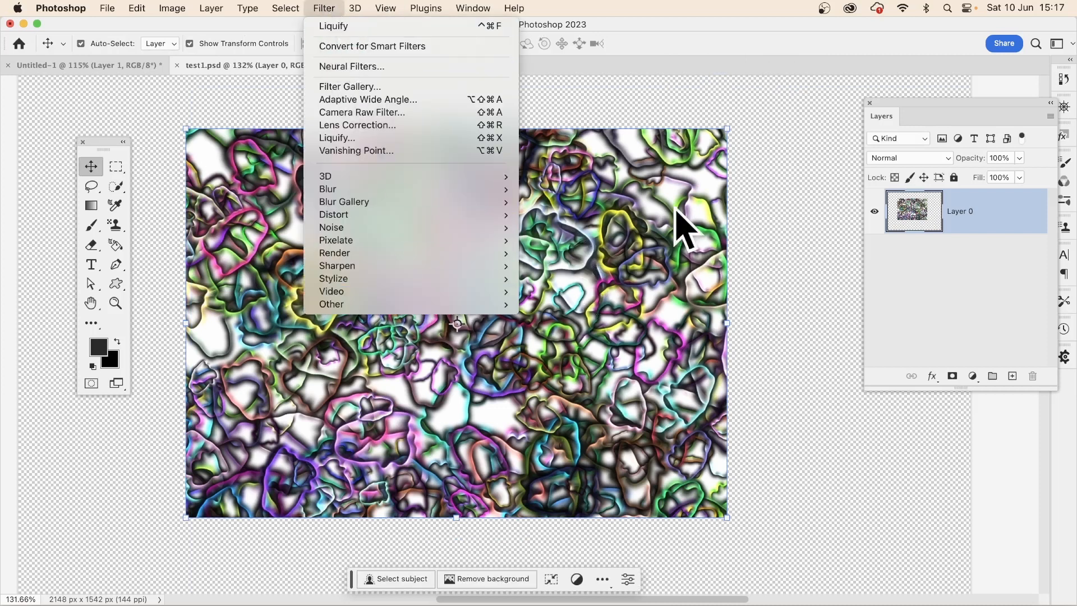
click(797, 145)
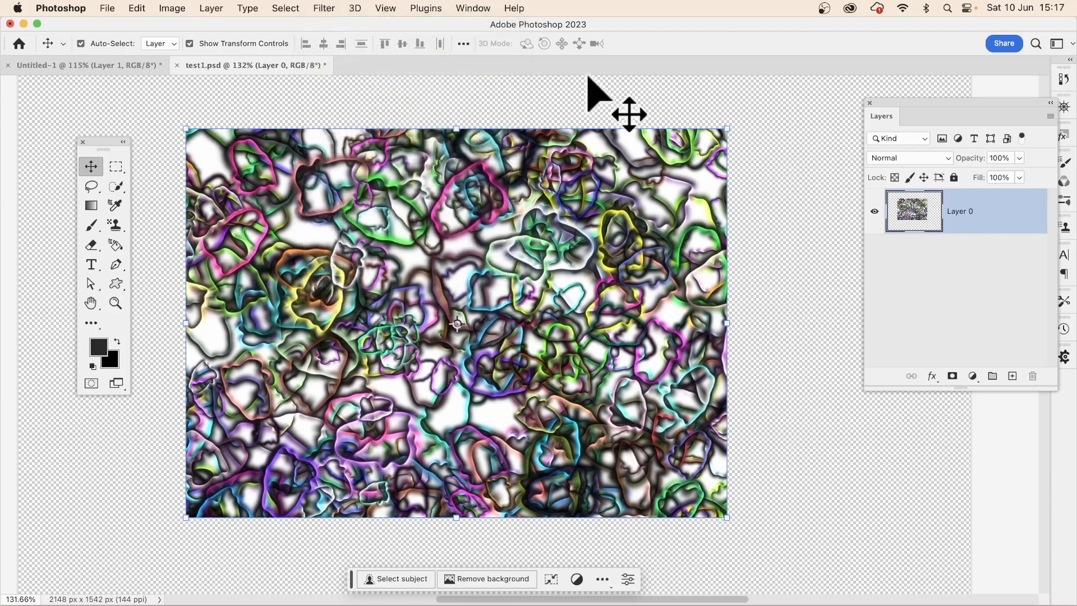
key(super+z)
key(super+z)
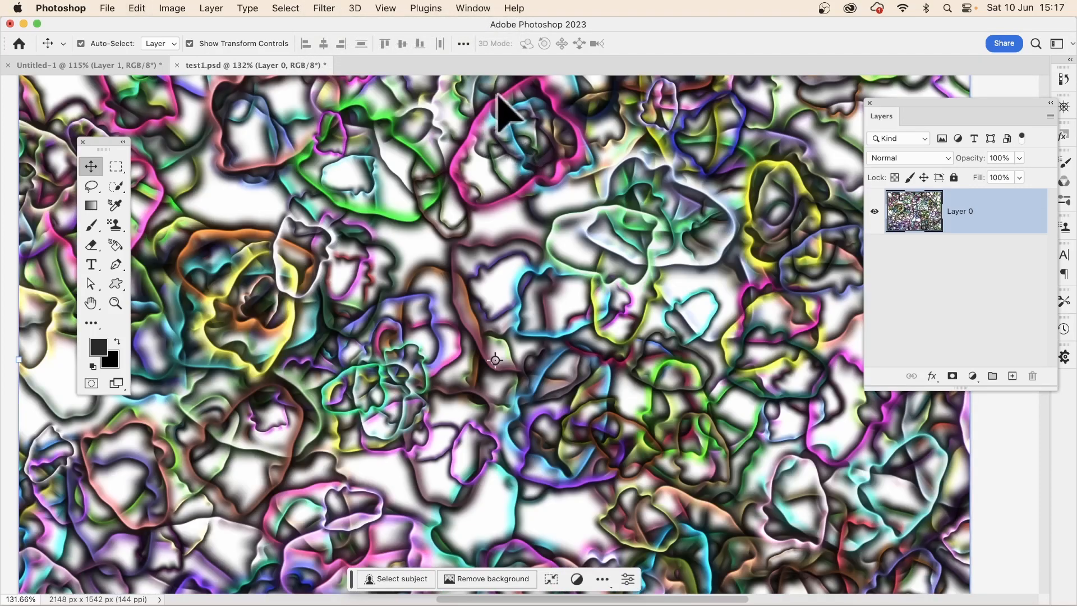
key(super+z)
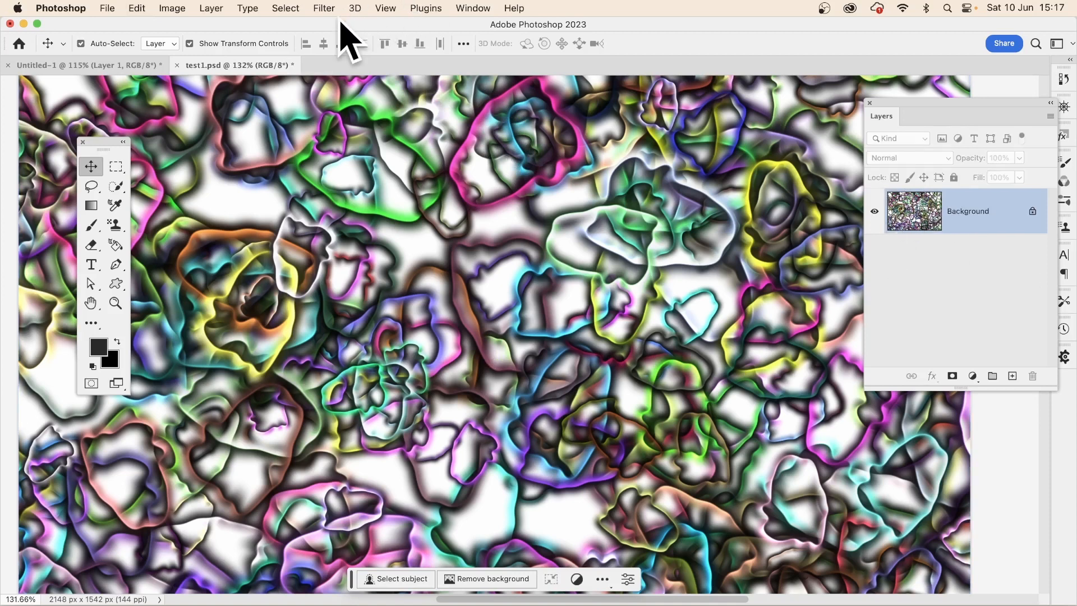
Save the document to the Desktop under the new name test2.psd in Photoshop format
click(109, 7)
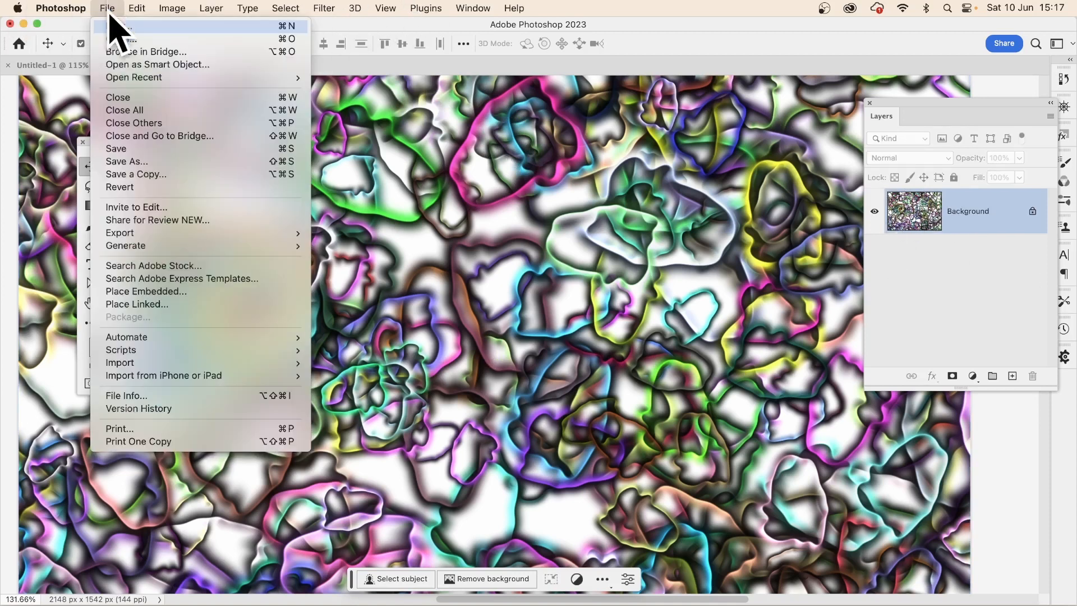
click(148, 163)
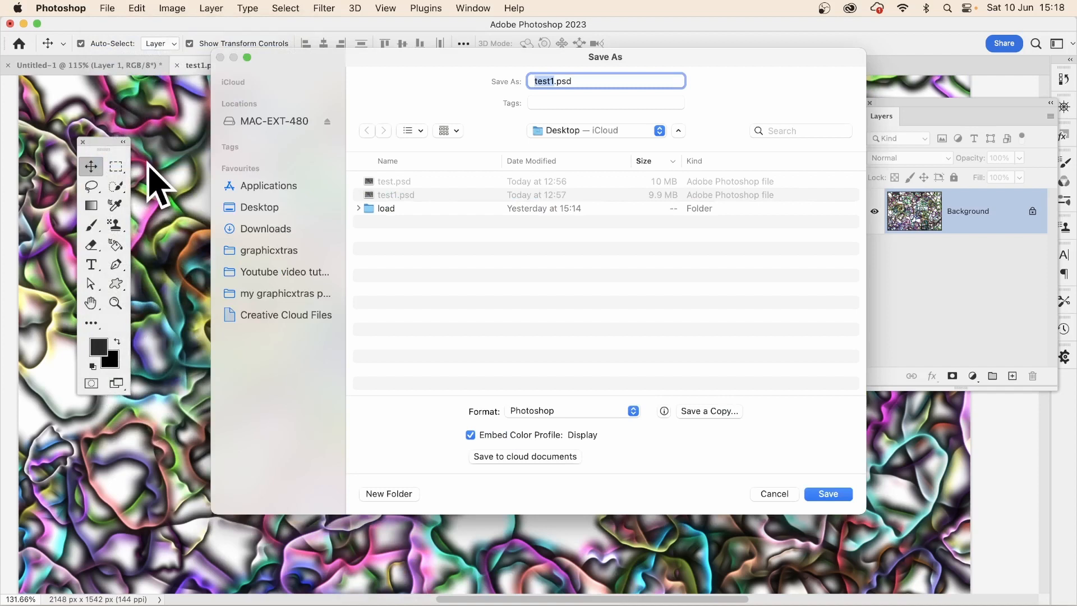
click(554, 80)
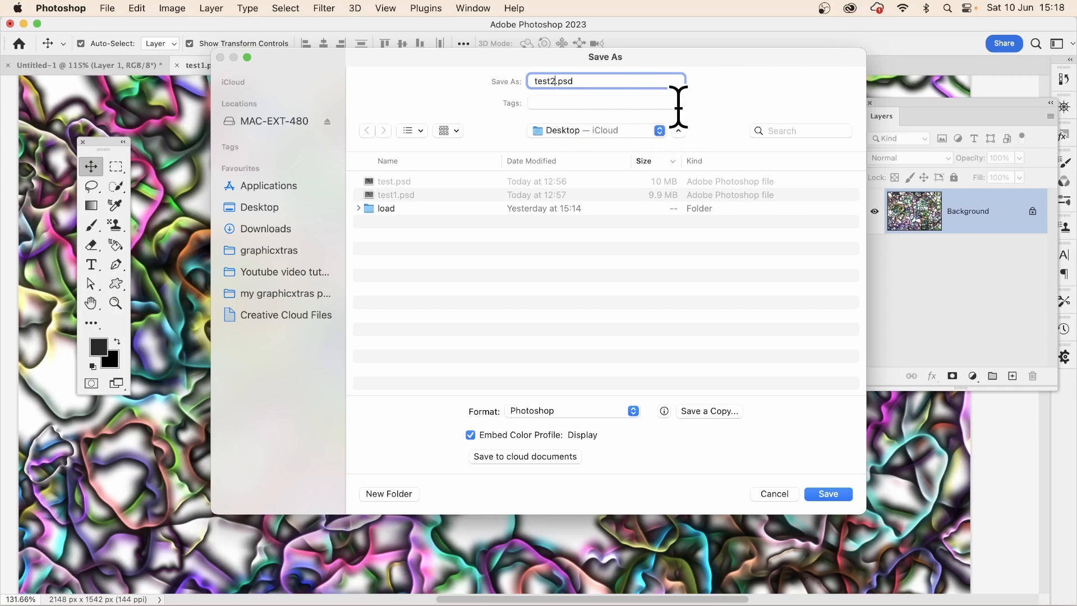
click(830, 494)
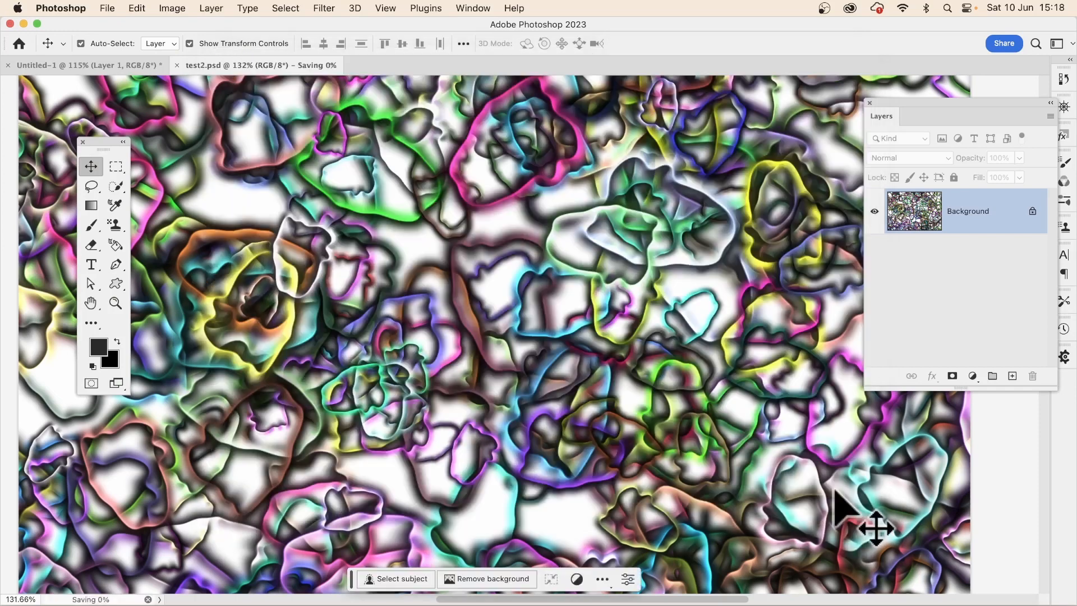
Load test2.psd from the Desktop as the texture for the Glass filter on the Background
click(324, 6)
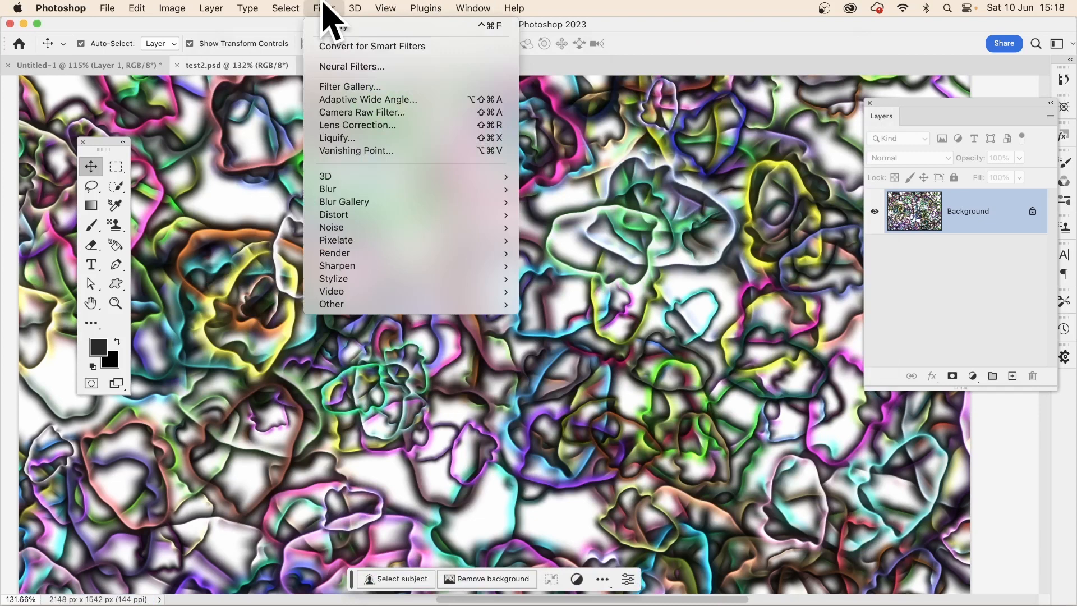
click(355, 88)
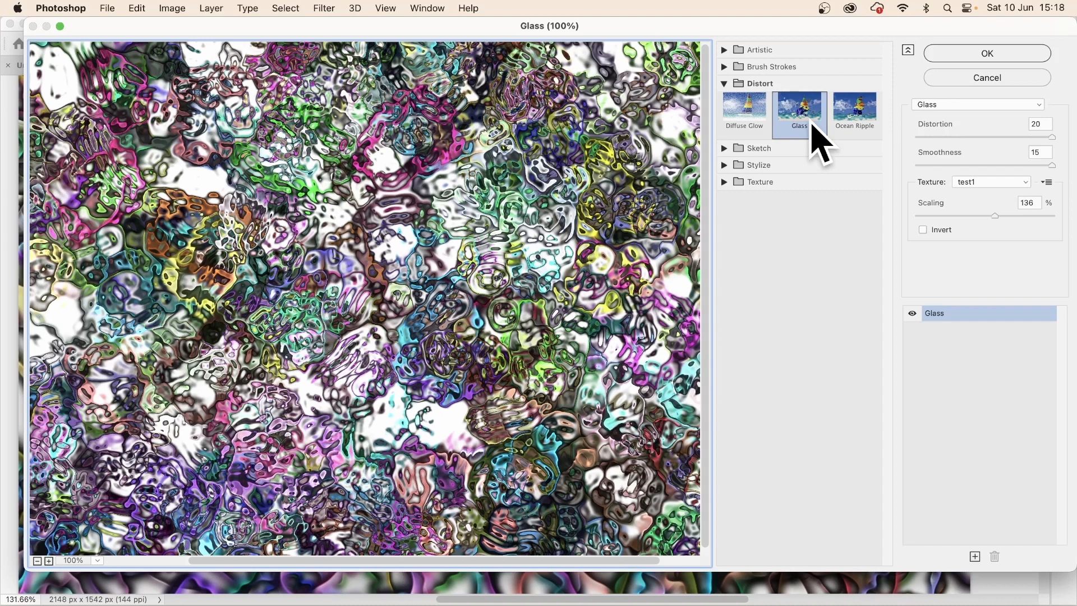
click(1047, 183)
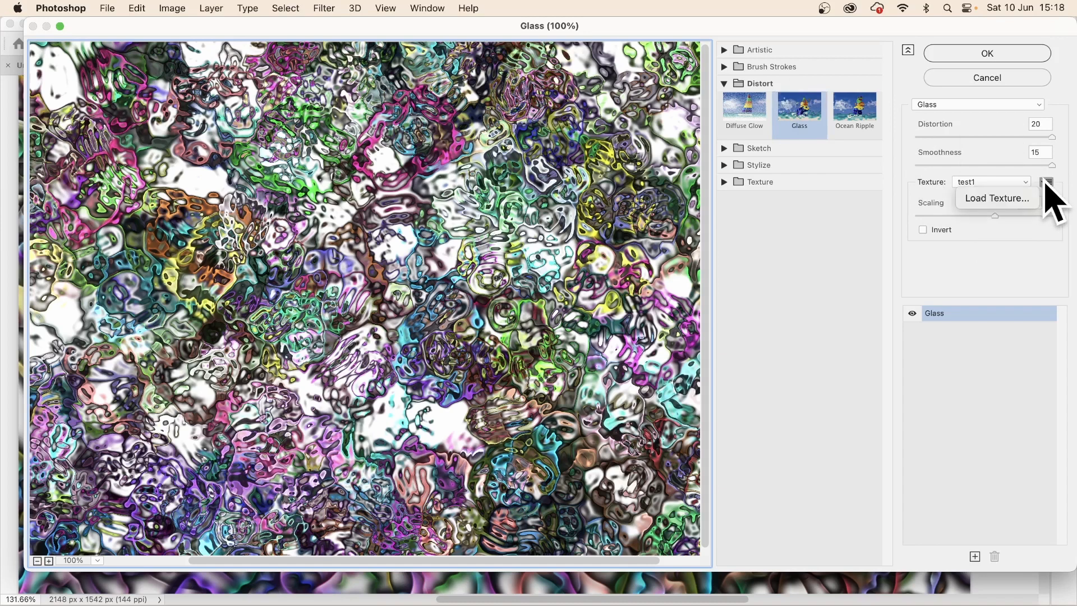
click(1001, 199)
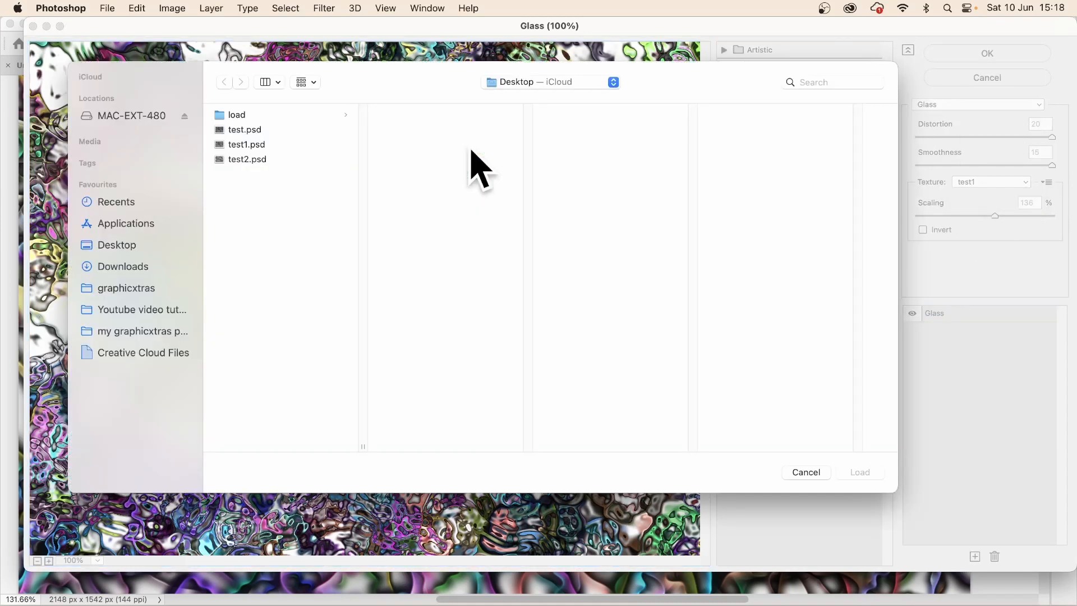
click(241, 159)
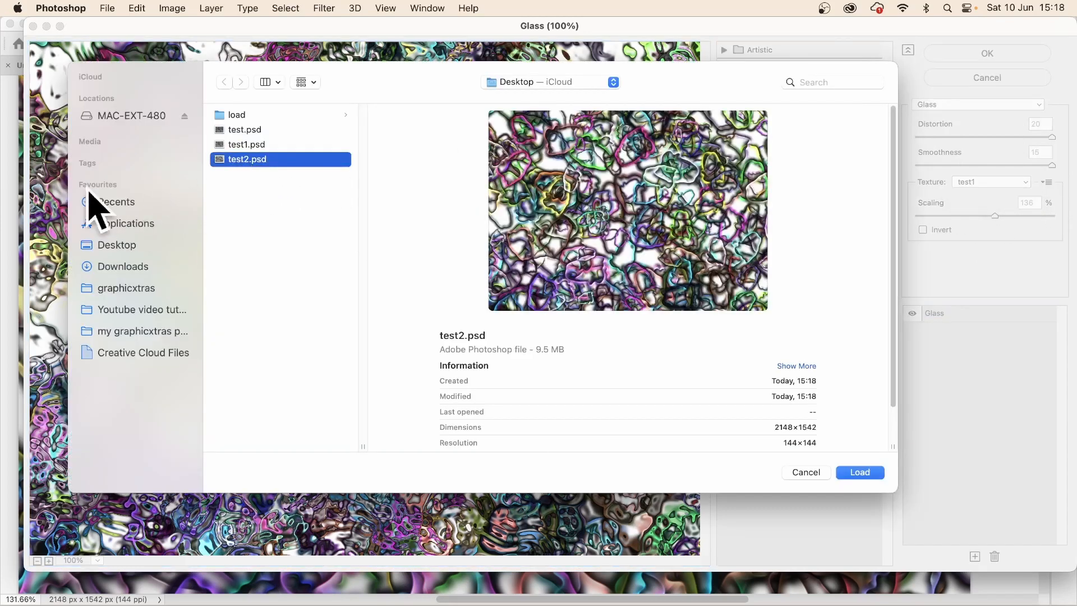
click(262, 144)
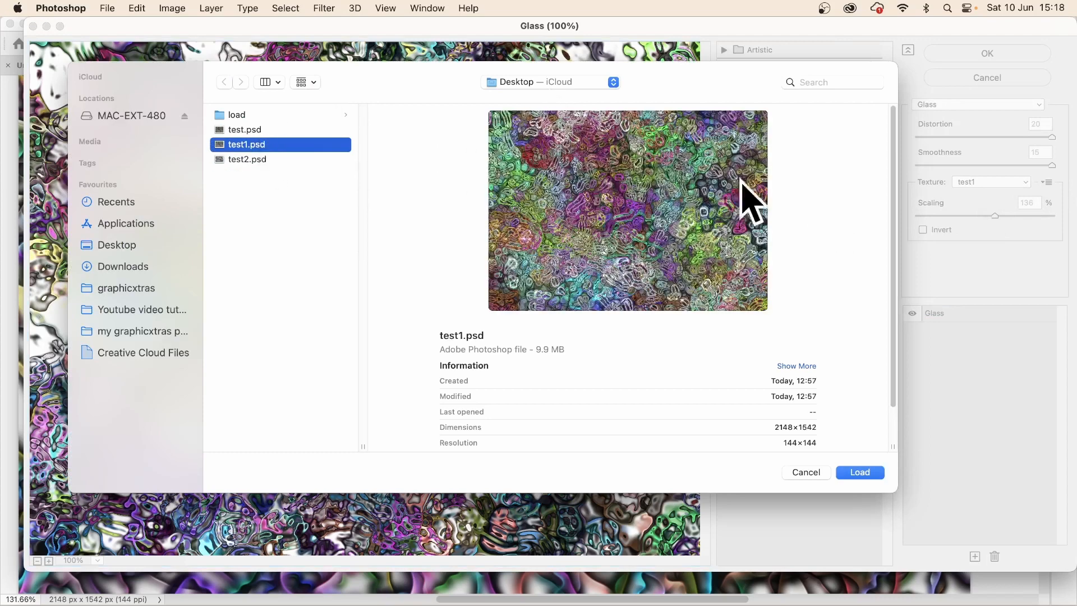
click(245, 131)
click(245, 159)
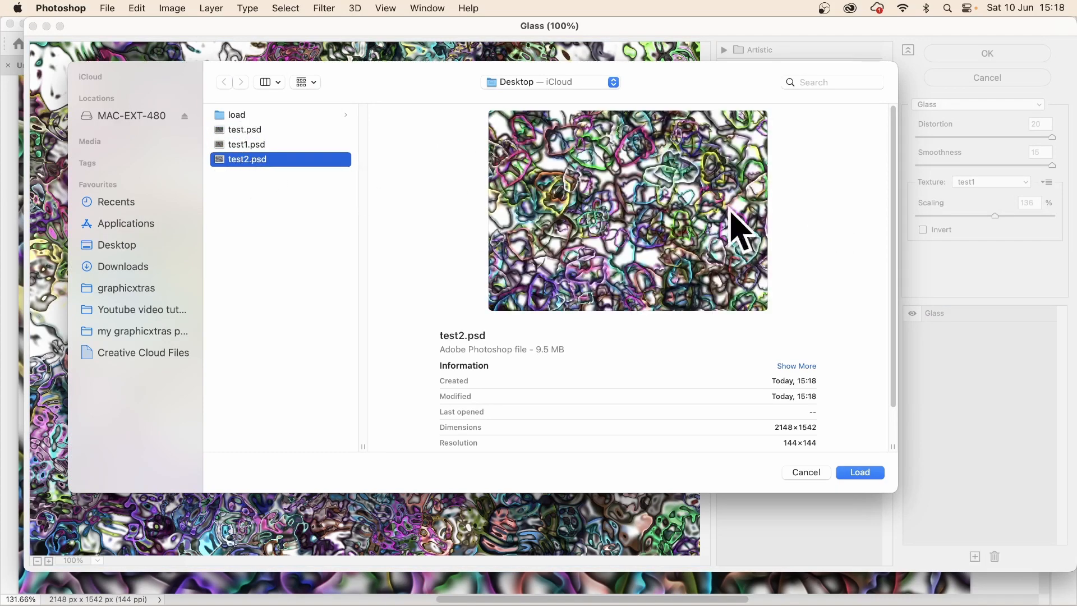
click(245, 130)
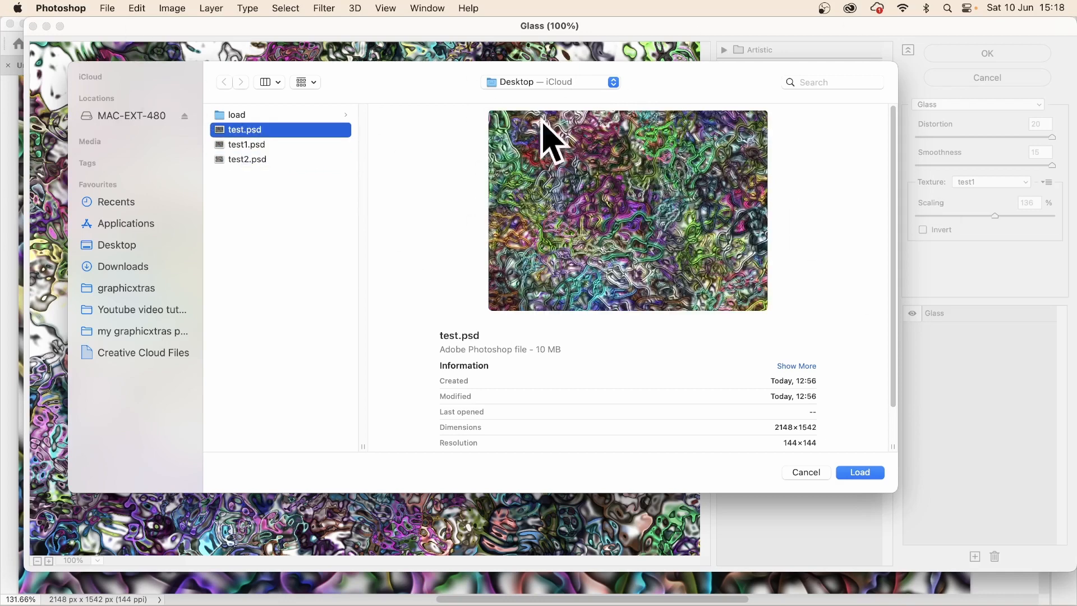
click(267, 159)
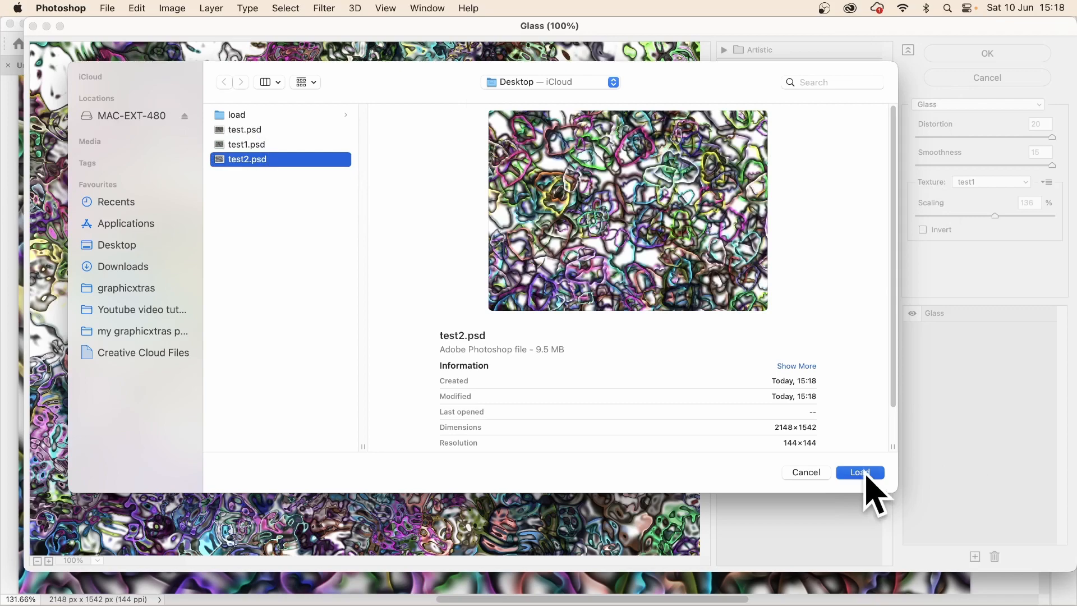
click(861, 473)
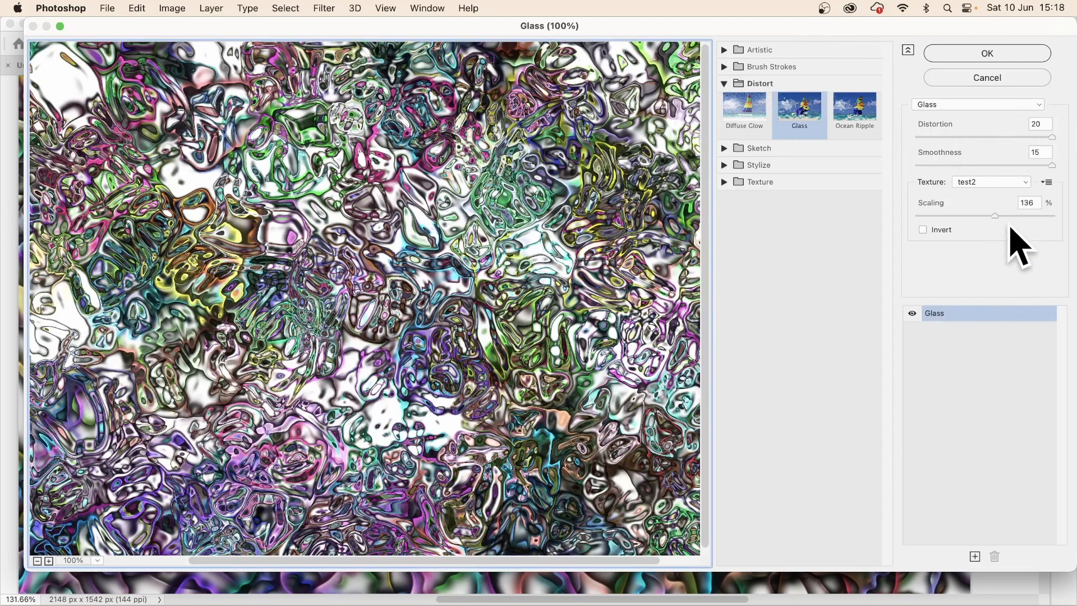
Set the Glass texture's scaling to 150% and apply the filter to the Background
mouse_move(997, 217)
mouse_down()
mouse_move(1014, 217)
mouse_move(993, 217)
mouse_up()
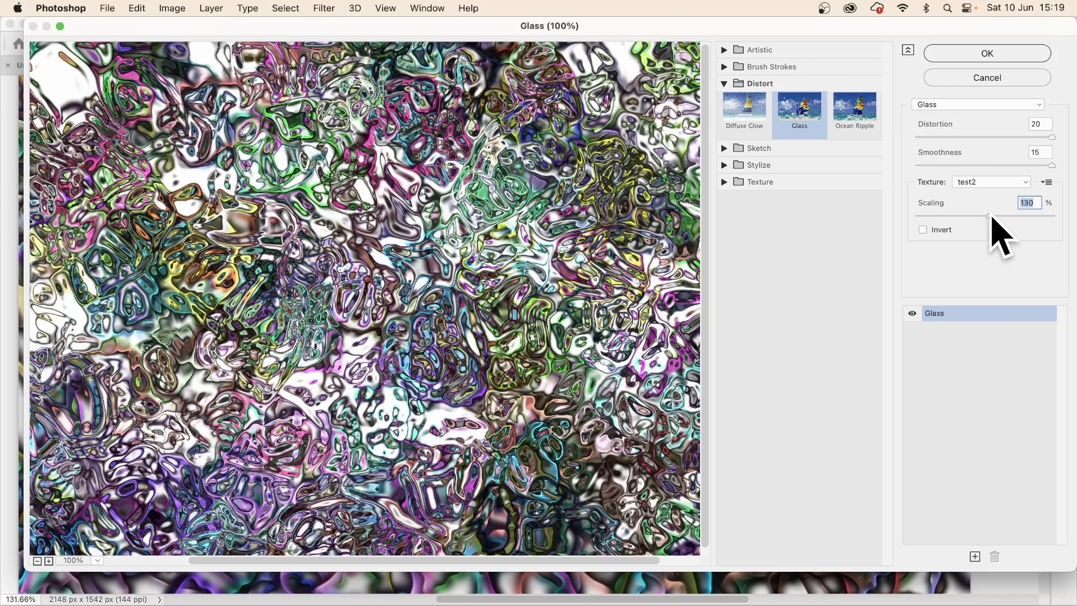
mouse_move(992, 217)
mouse_down()
mouse_move(1023, 217)
mouse_move(927, 218)
mouse_move(1010, 217)
mouse_up()
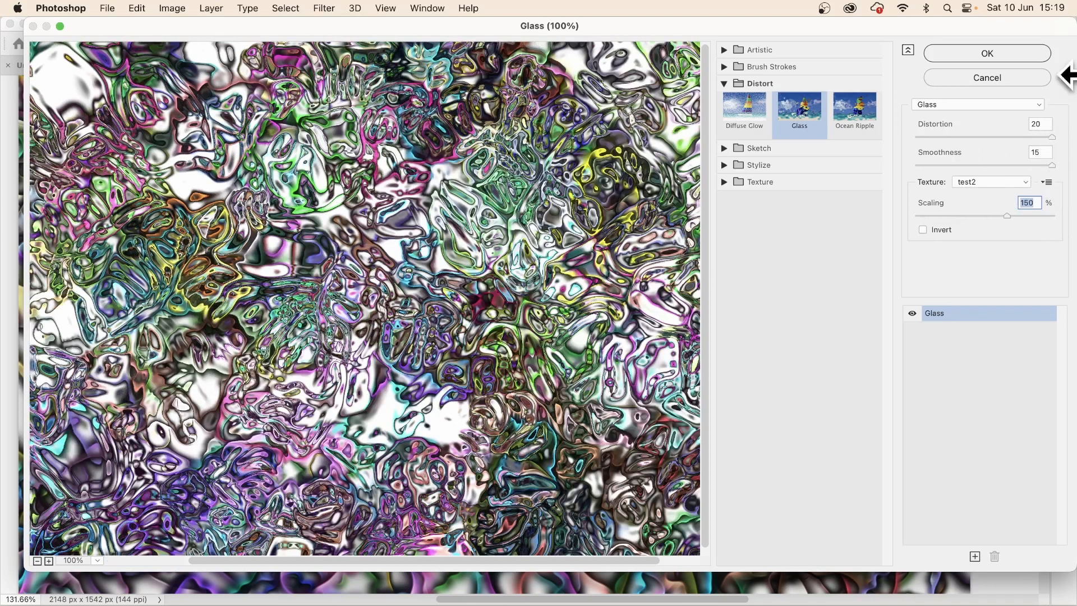
click(1022, 53)
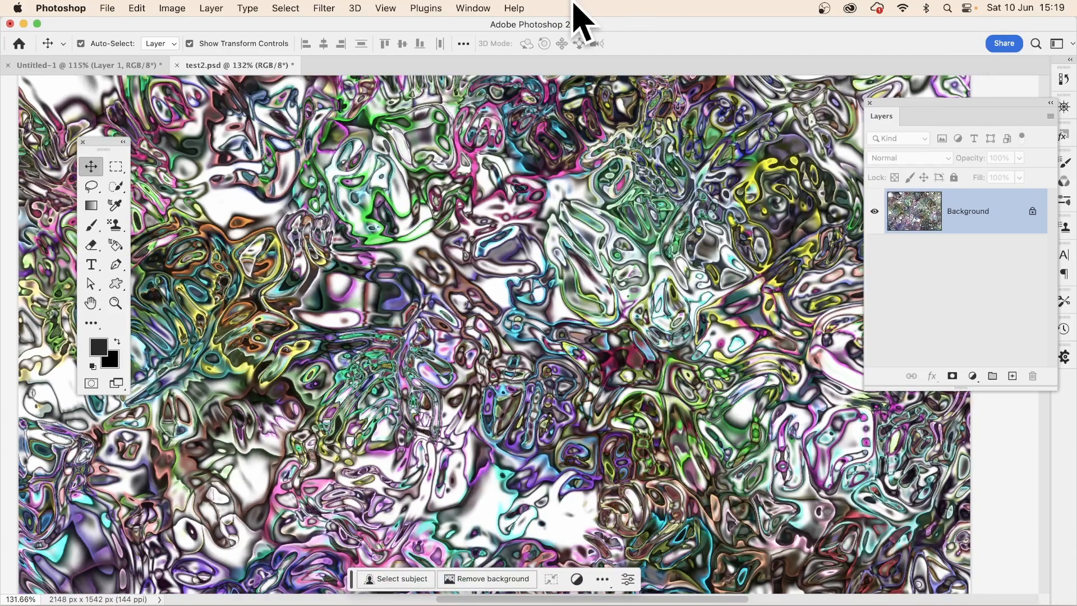
Try applying the same Glass filter to the Background a second time, and undo that repeat
click(323, 9)
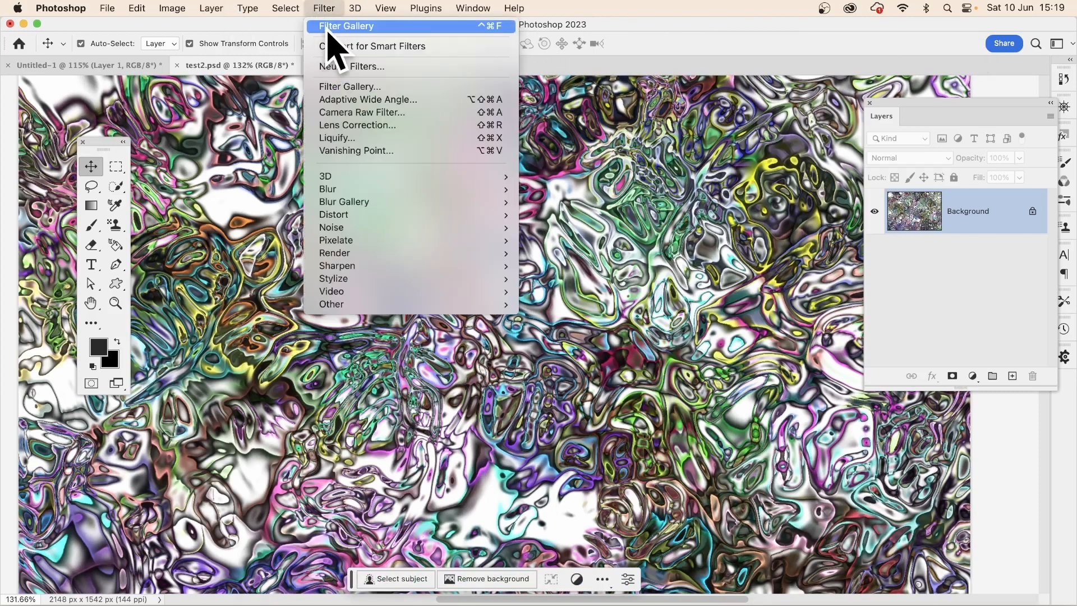
click(329, 28)
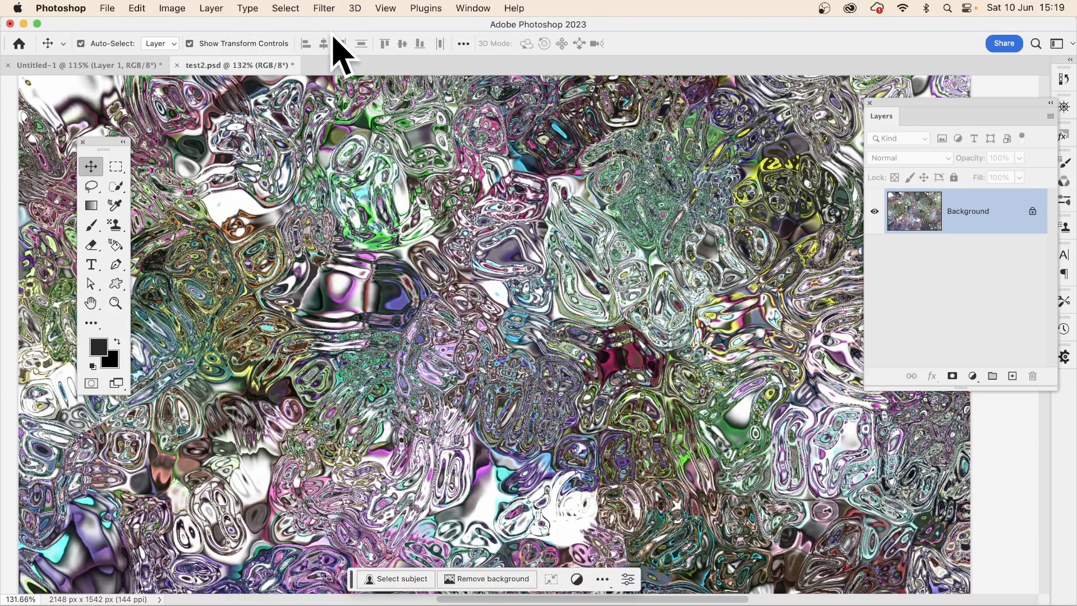
key(super+z)
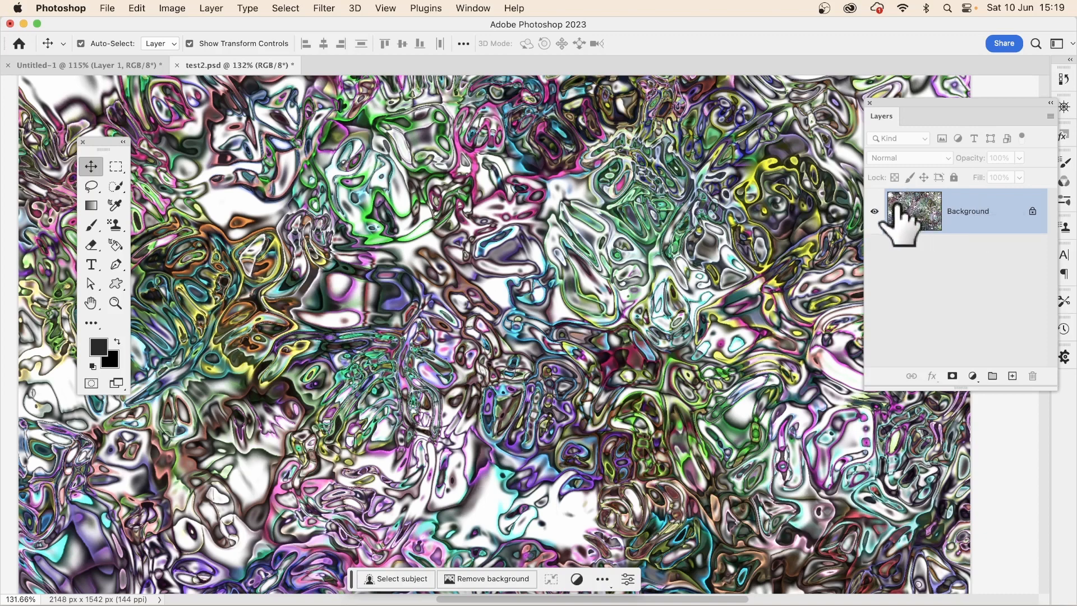
Unlock the Background layer, scale it down to about 59% and place it near the middle of the canvas
click(1032, 212)
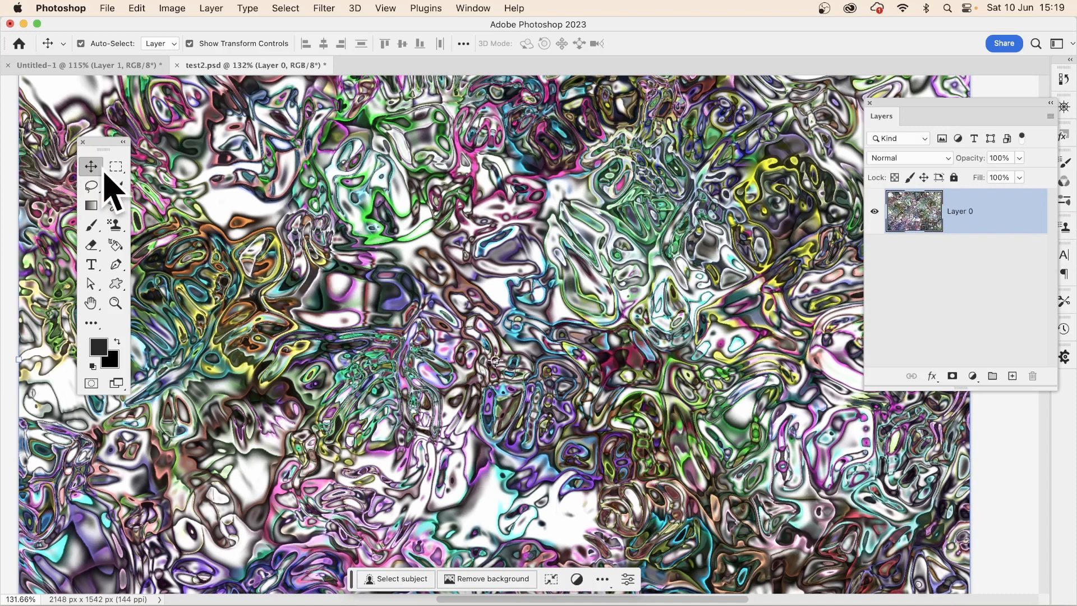
mouse_move(210, 152)
mouse_down()
mouse_move(399, 284)
mouse_move(212, 161)
mouse_up()
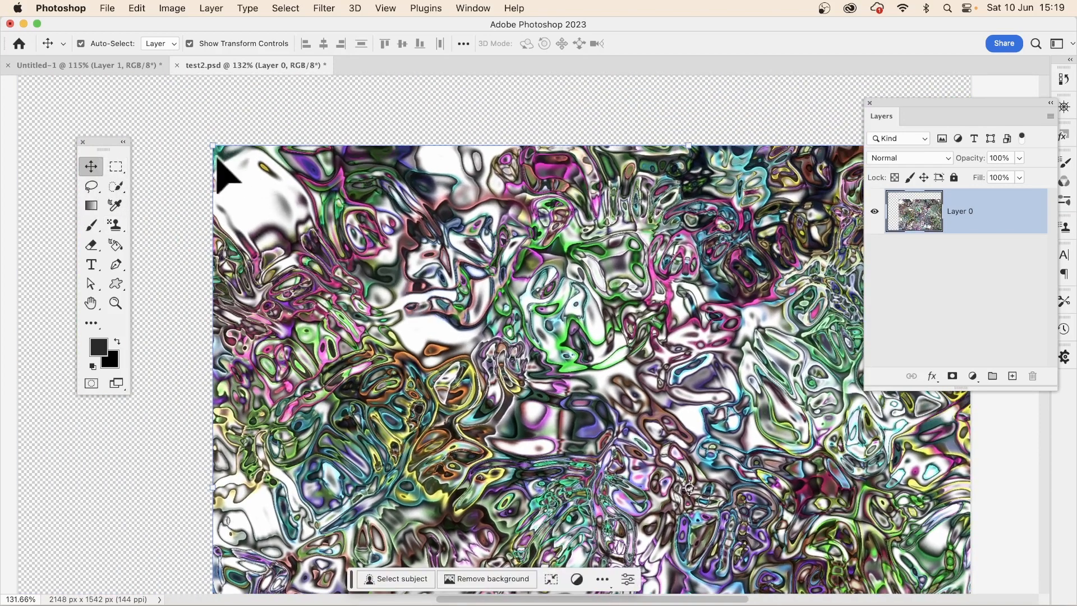
click(220, 153)
drag(221, 154, 386, 273)
drag(620, 390, 354, 181)
drag(222, 175, 245, 219)
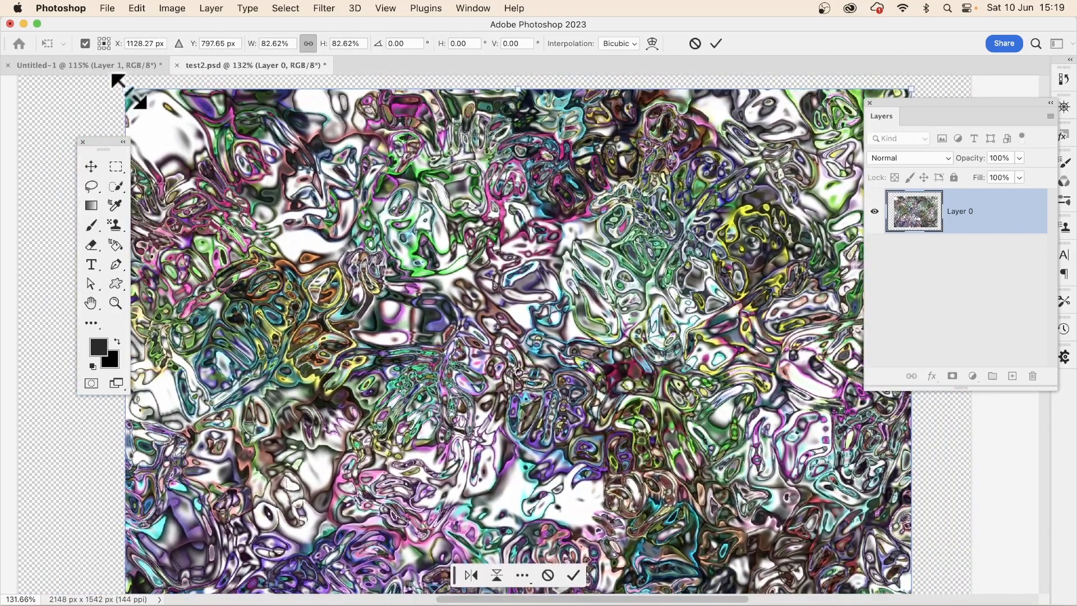
drag(117, 80, 248, 161)
drag(489, 301, 387, 222)
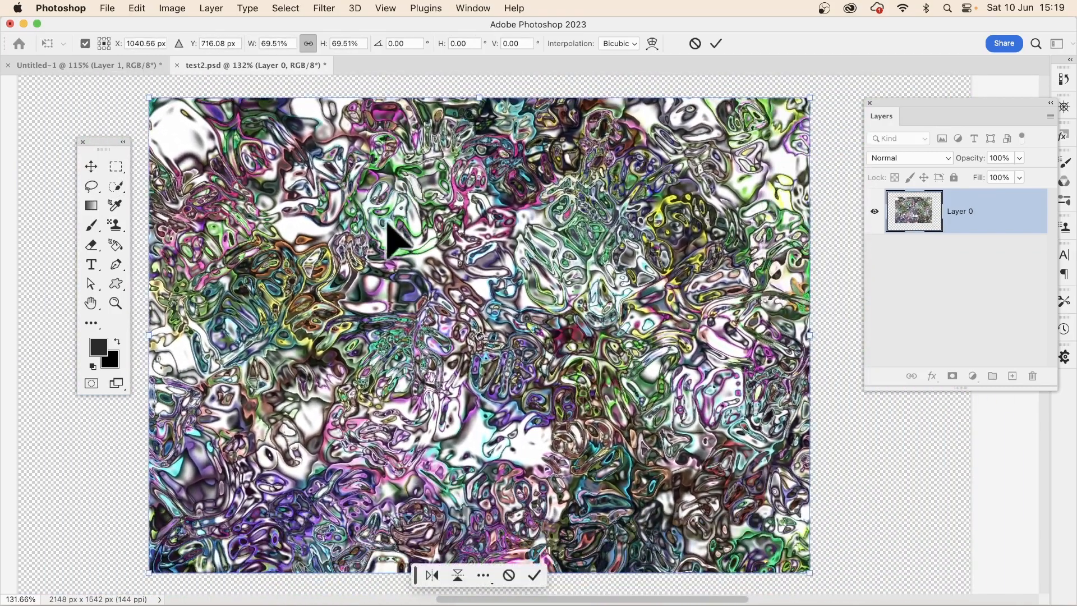
drag(149, 98, 241, 151)
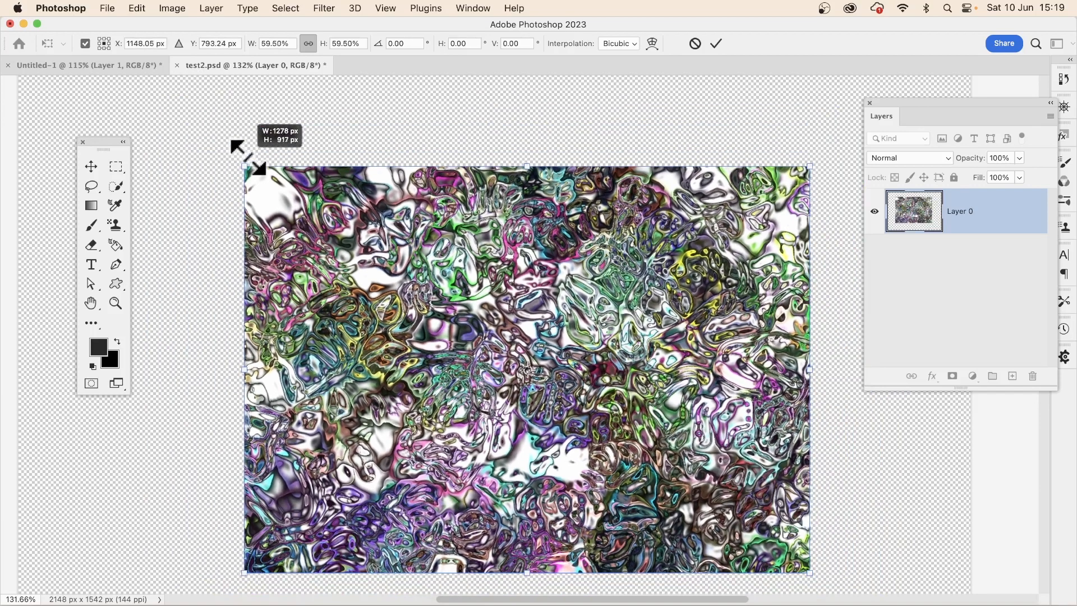
drag(510, 337, 479, 292)
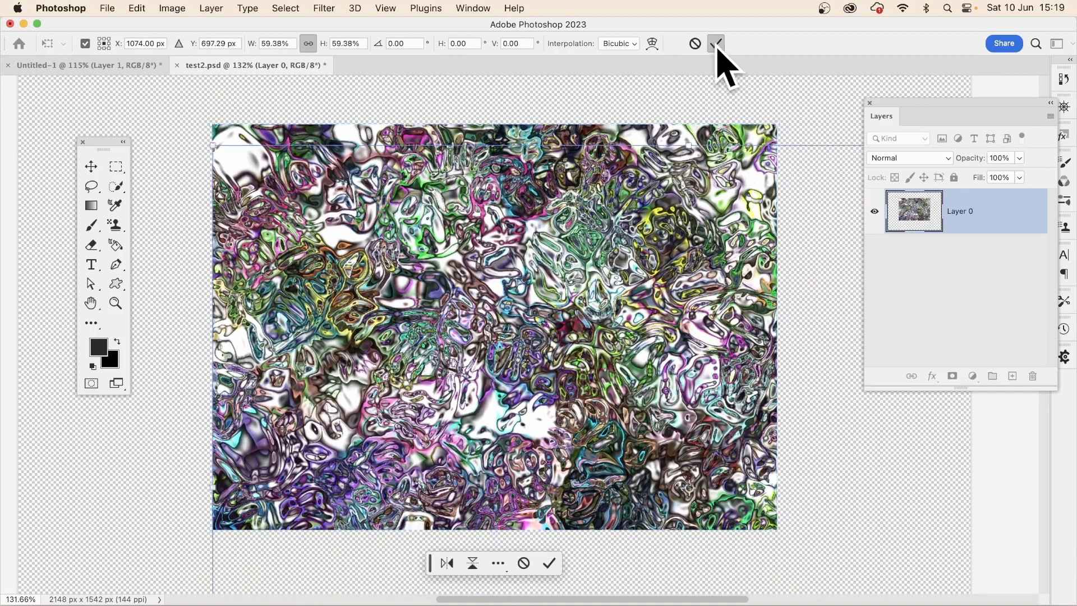
click(717, 44)
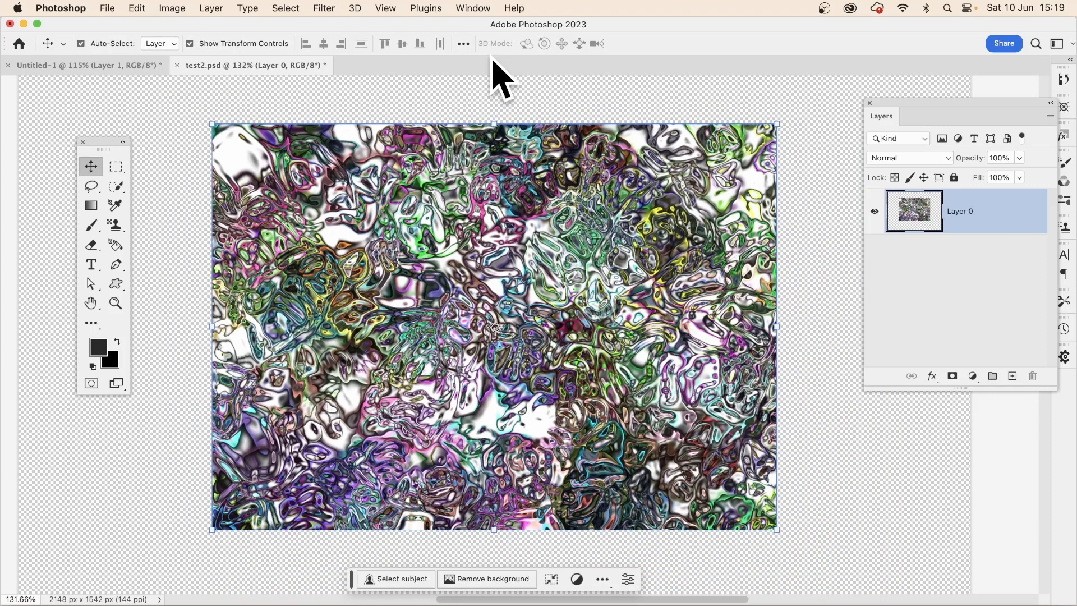
Liquify the scaled layer with the Forward Warp tool, pushing and pulling its edges all around into an irregular, pointed, wavy outline
click(331, 5)
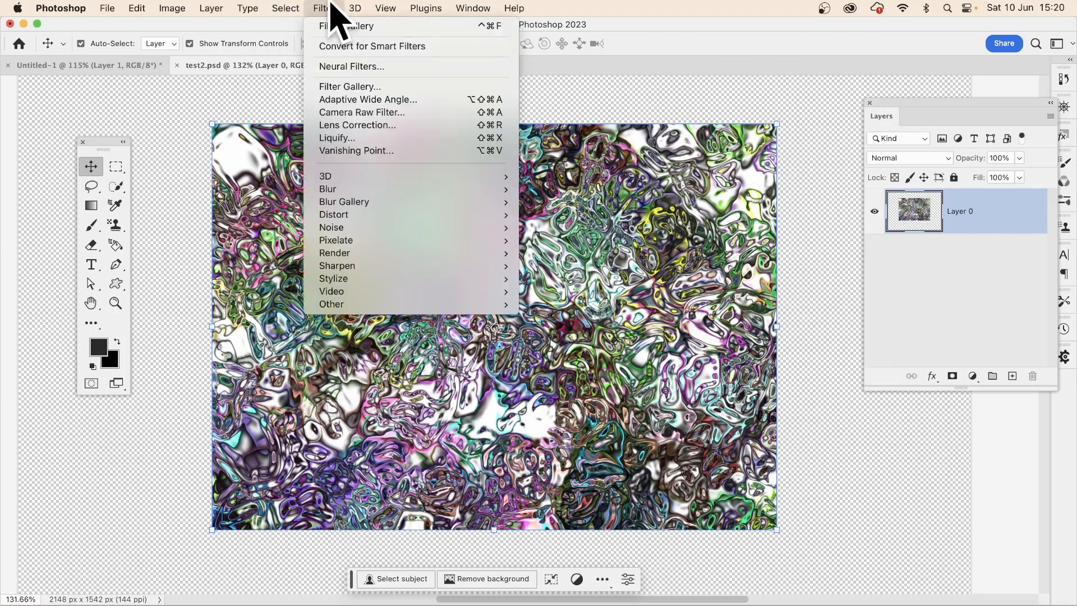
click(358, 140)
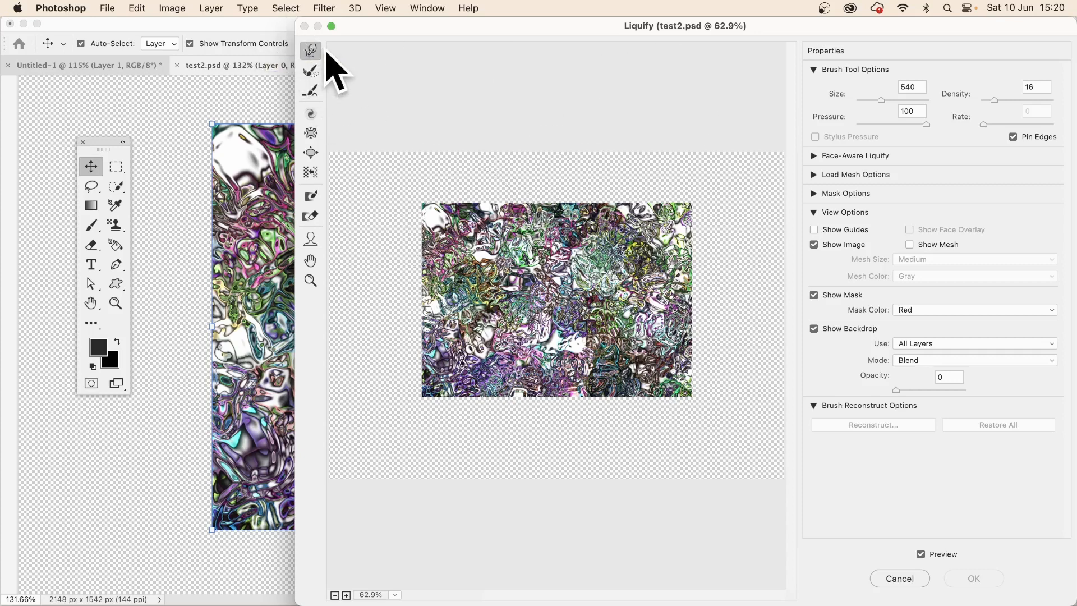
mouse_move(440, 258)
mouse_down()
mouse_move(454, 252)
mouse_move(410, 206)
mouse_up()
drag(440, 286, 400, 290)
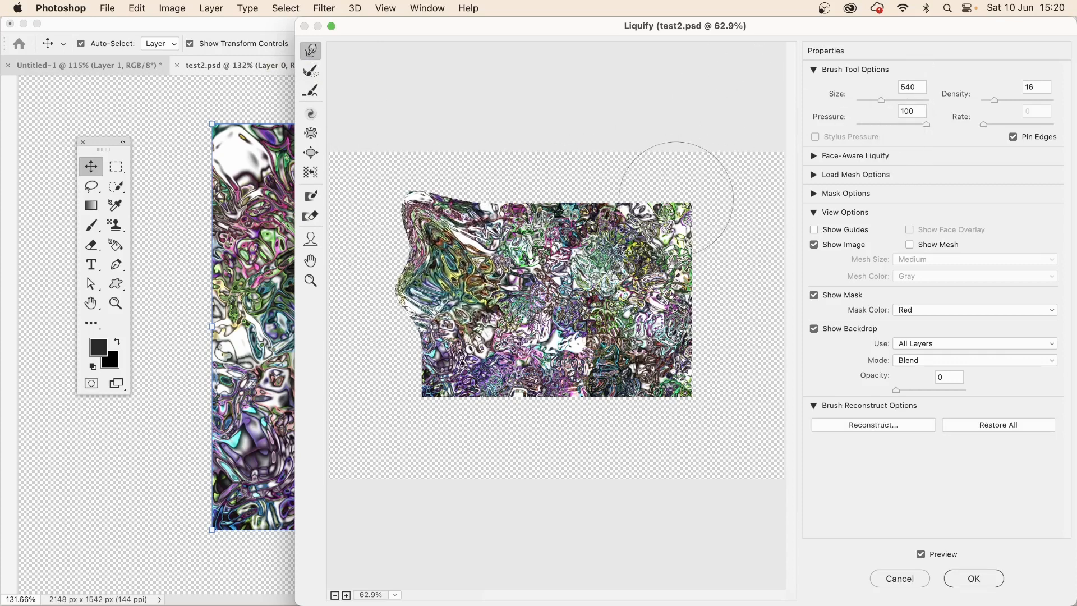
mouse_move(448, 336)
mouse_down()
mouse_move(396, 370)
mouse_move(479, 370)
mouse_move(461, 395)
mouse_move(524, 375)
mouse_move(522, 404)
mouse_up()
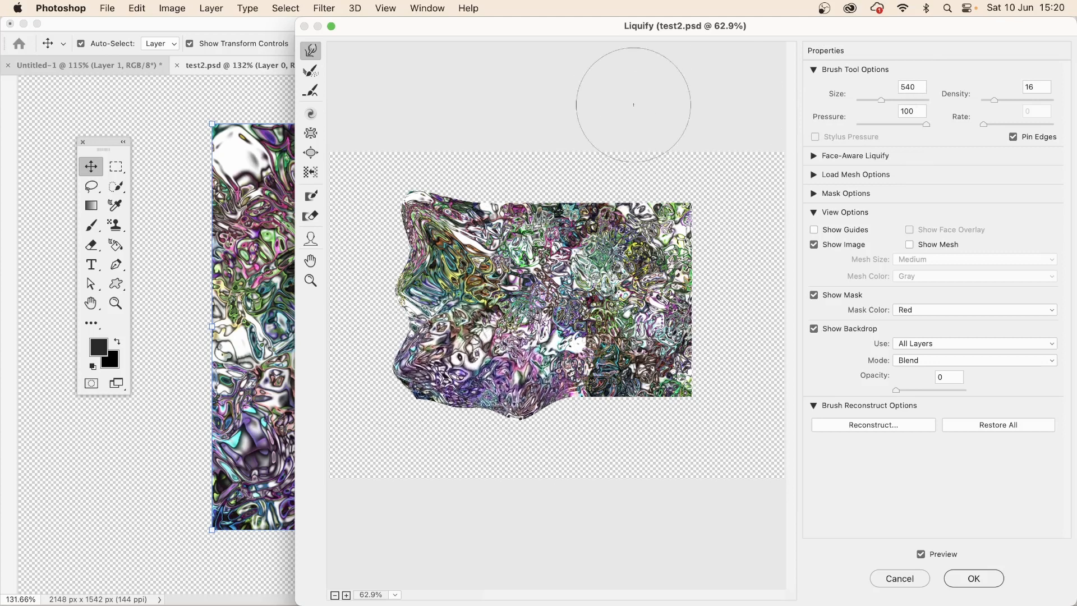
mouse_move(552, 245)
mouse_down()
mouse_move(570, 229)
mouse_move(577, 173)
mouse_up()
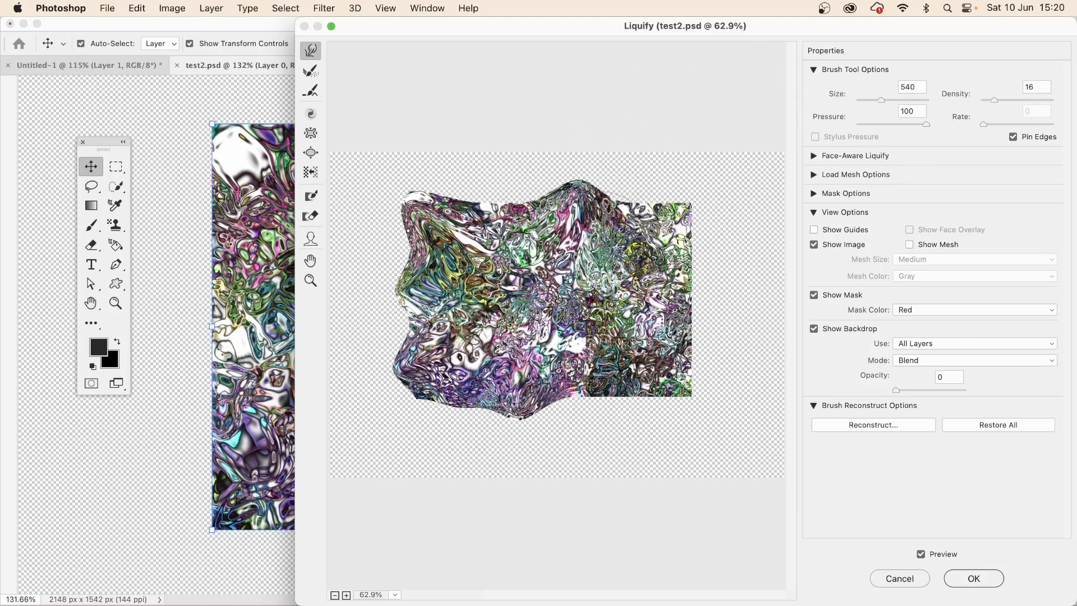
drag(687, 236, 704, 224)
drag(647, 322, 680, 335)
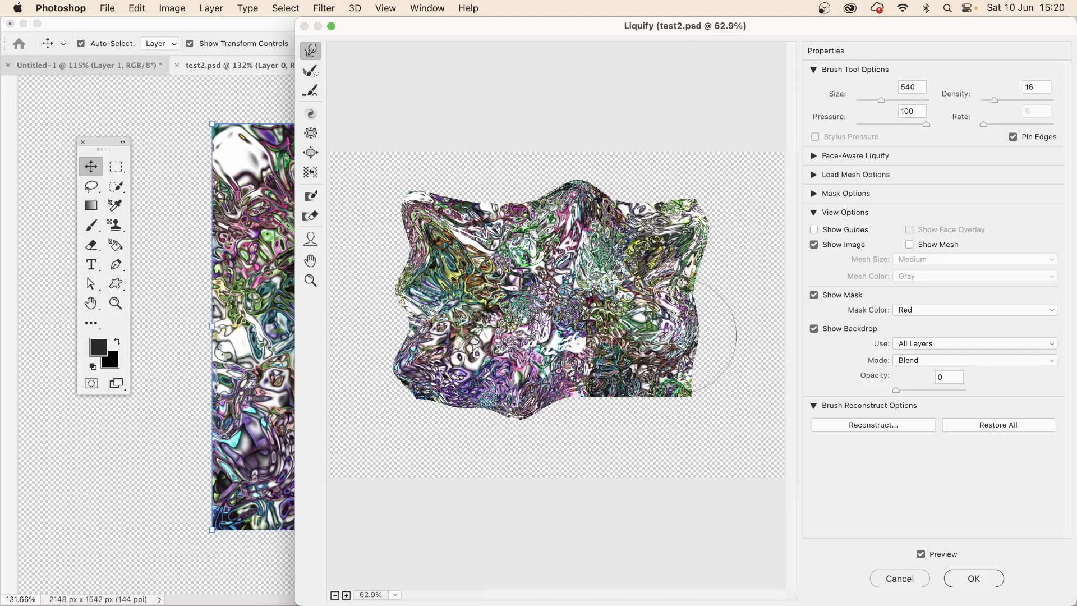
drag(661, 411, 686, 430)
mouse_move(601, 368)
mouse_down()
mouse_move(599, 394)
mouse_move(596, 318)
mouse_up()
mouse_move(596, 414)
mouse_down()
mouse_move(596, 373)
mouse_move(596, 392)
mouse_up()
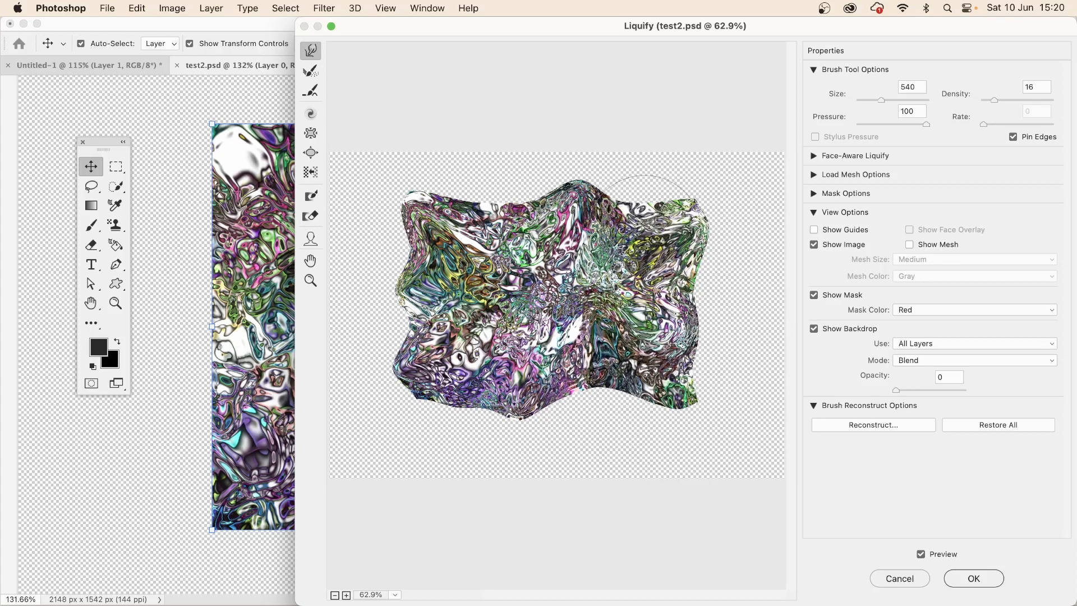
drag(649, 231, 651, 254)
mouse_move(520, 203)
mouse_down()
mouse_move(515, 235)
mouse_move(419, 267)
mouse_move(455, 234)
mouse_move(435, 226)
mouse_up()
mouse_move(600, 362)
mouse_down()
mouse_move(584, 427)
mouse_move(592, 449)
mouse_up()
mouse_move(422, 387)
mouse_down()
mouse_move(416, 428)
mouse_move(404, 346)
mouse_move(377, 346)
mouse_move(420, 334)
mouse_move(387, 331)
mouse_move(447, 330)
mouse_move(344, 324)
mouse_up()
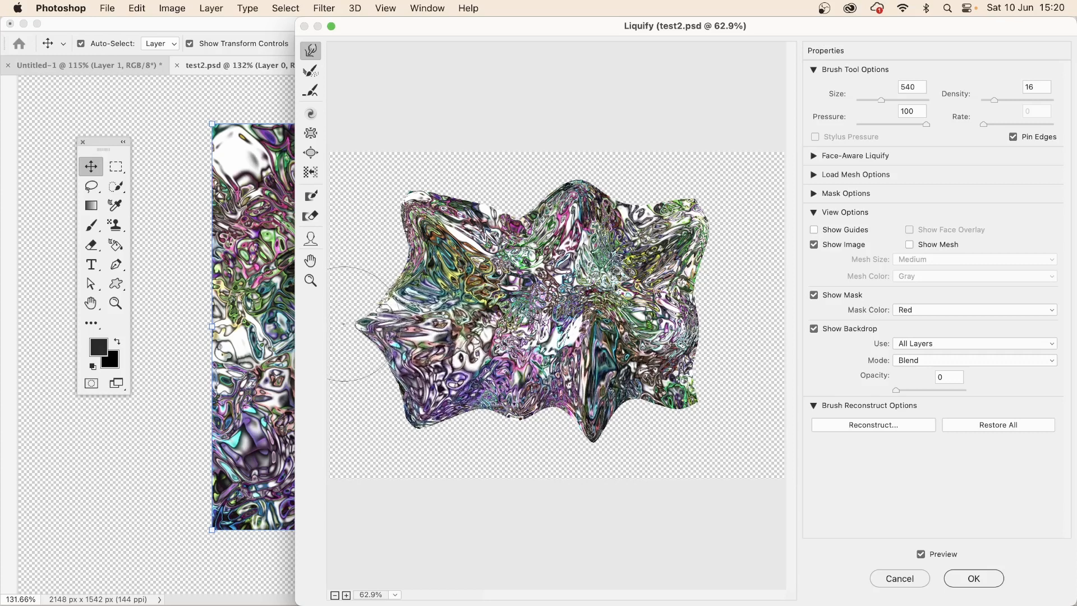
drag(672, 297, 701, 292)
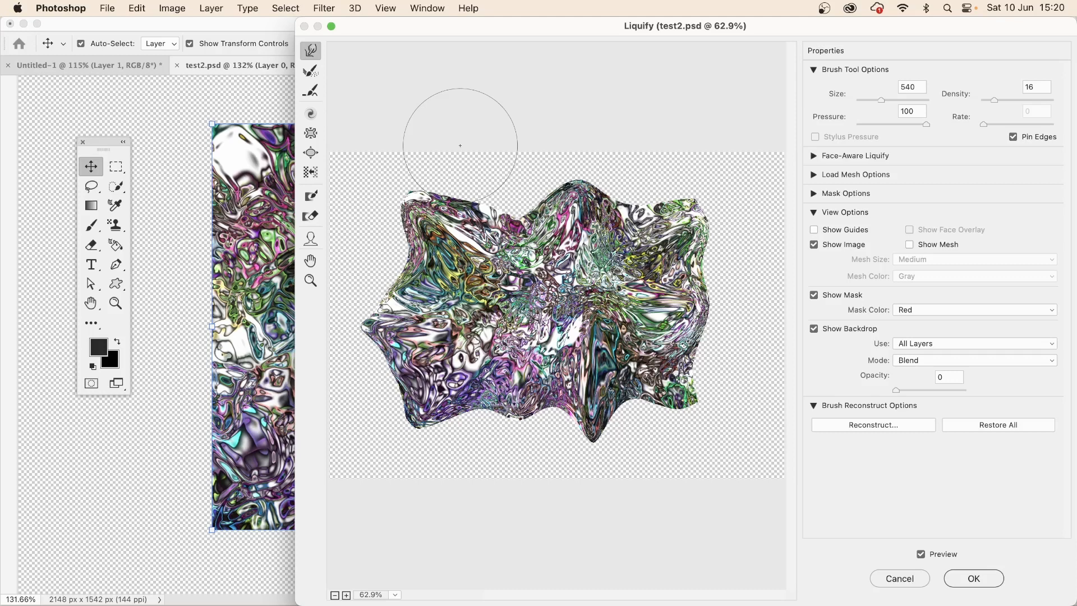
click(971, 579)
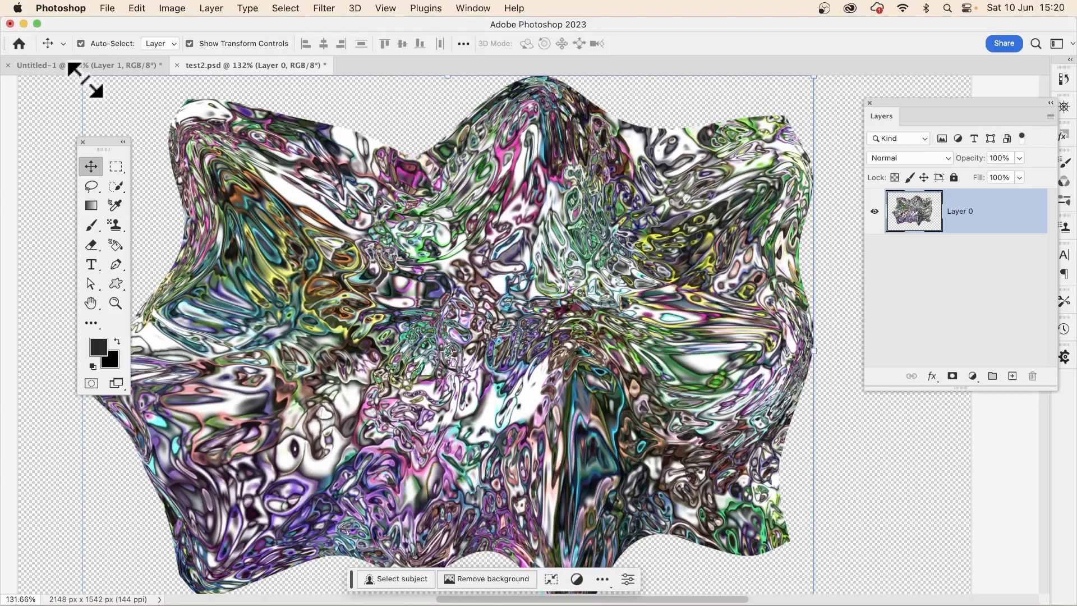
Scale the liquified layer to about 74%, rotate it about 38° clockwise near the middle of the canvas, and apply the transform
drag(84, 79, 275, 224)
drag(621, 493, 494, 384)
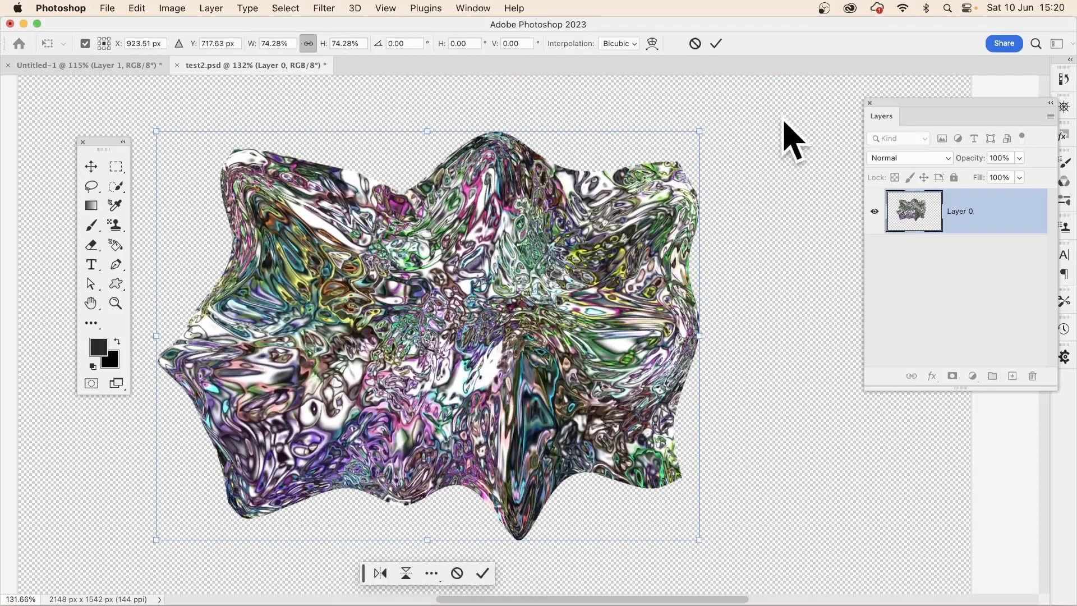
drag(717, 125, 774, 329)
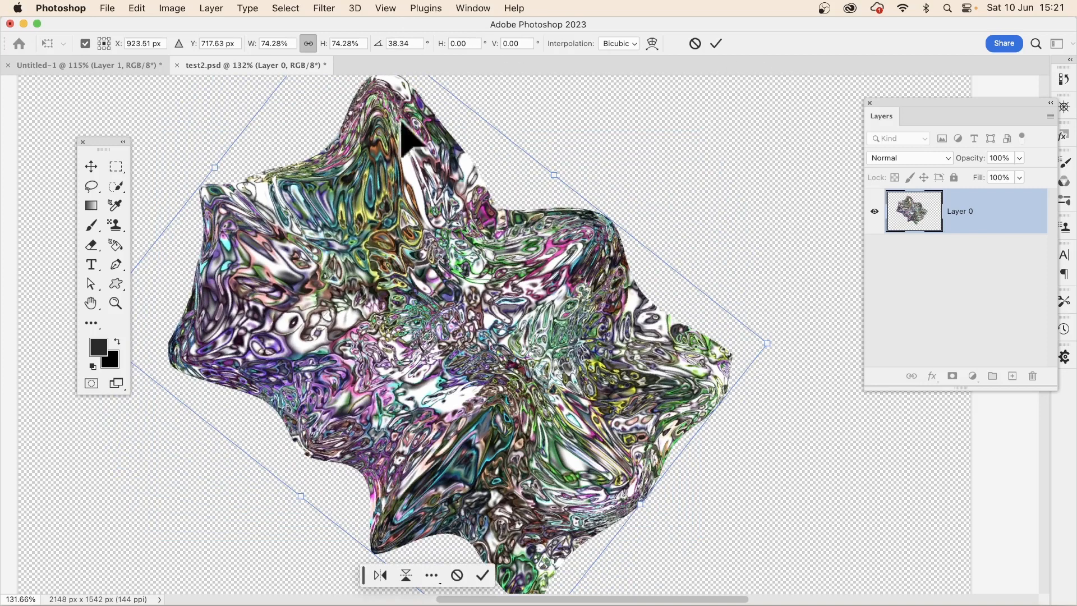
click(715, 45)
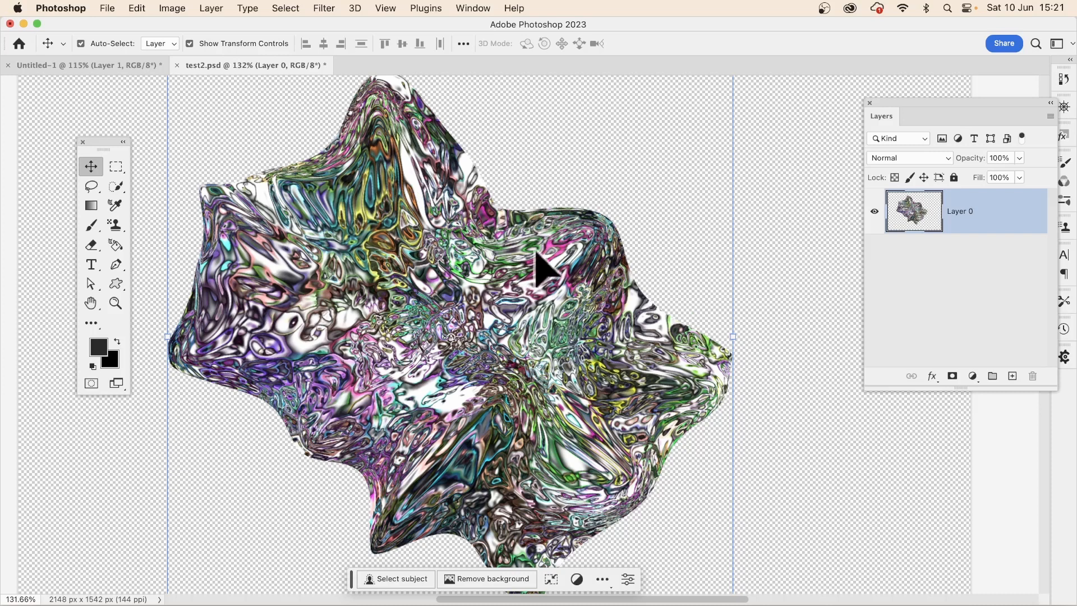
Reapply the last Liquify to Layer 0, scale the result to about 80% and rotate it roughly upside down near the canvas centre
click(326, 8)
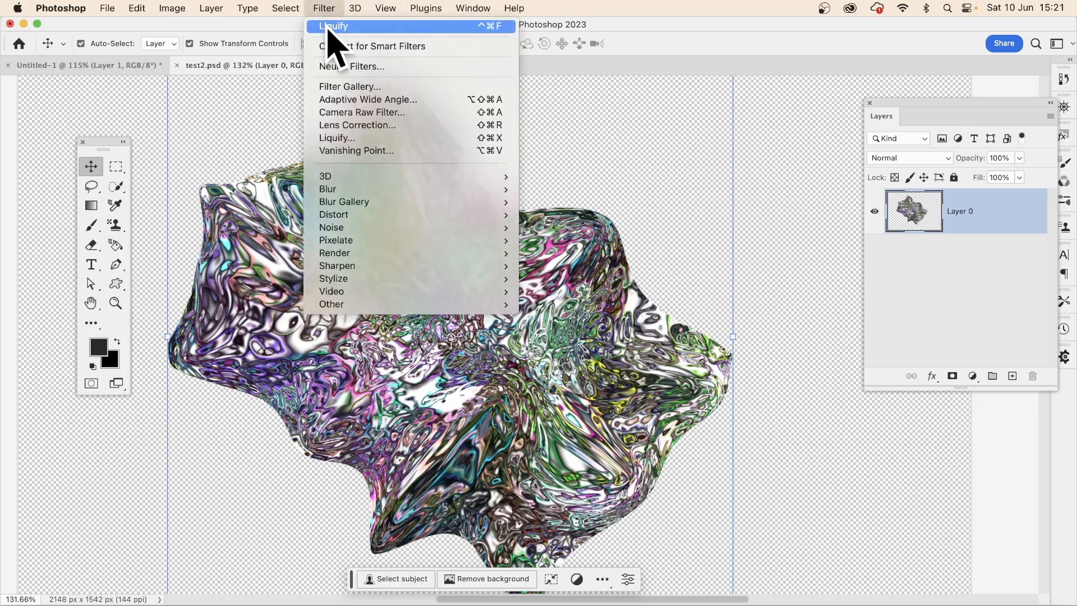
click(331, 27)
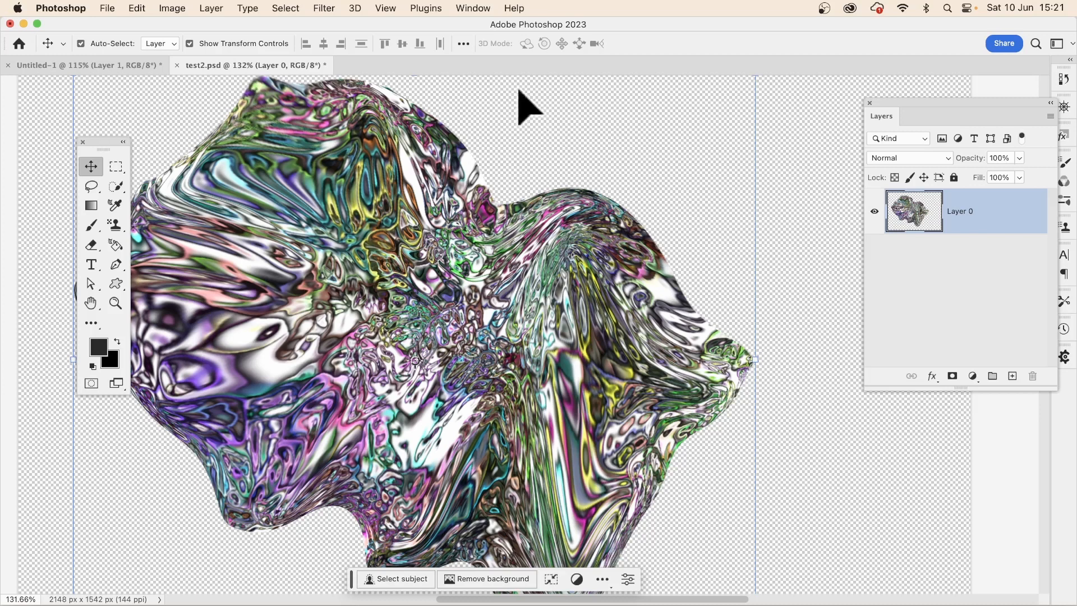
drag(624, 289, 580, 359)
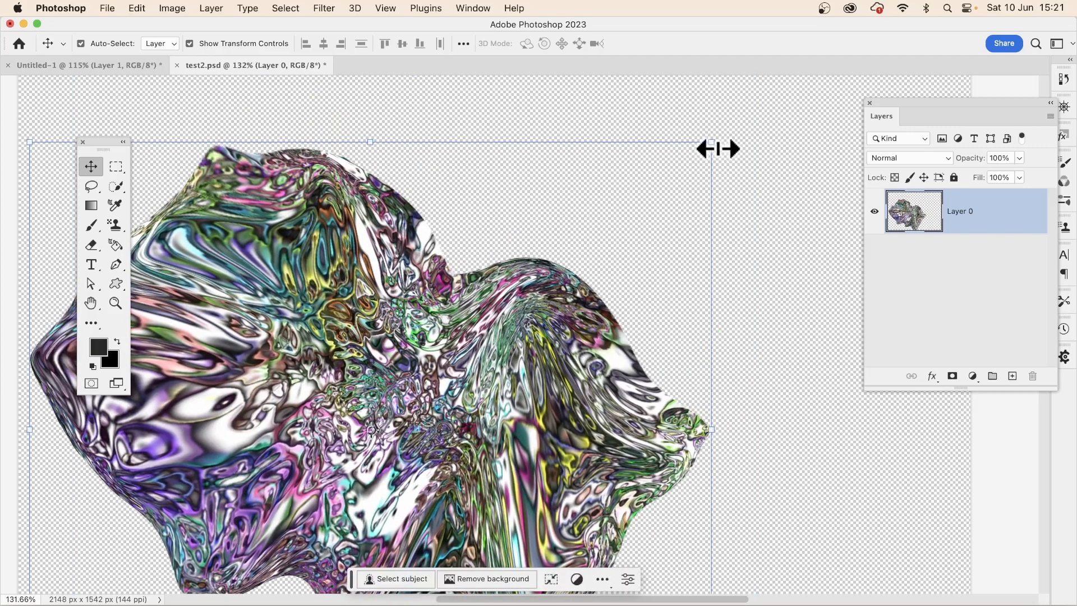
drag(714, 143, 560, 294)
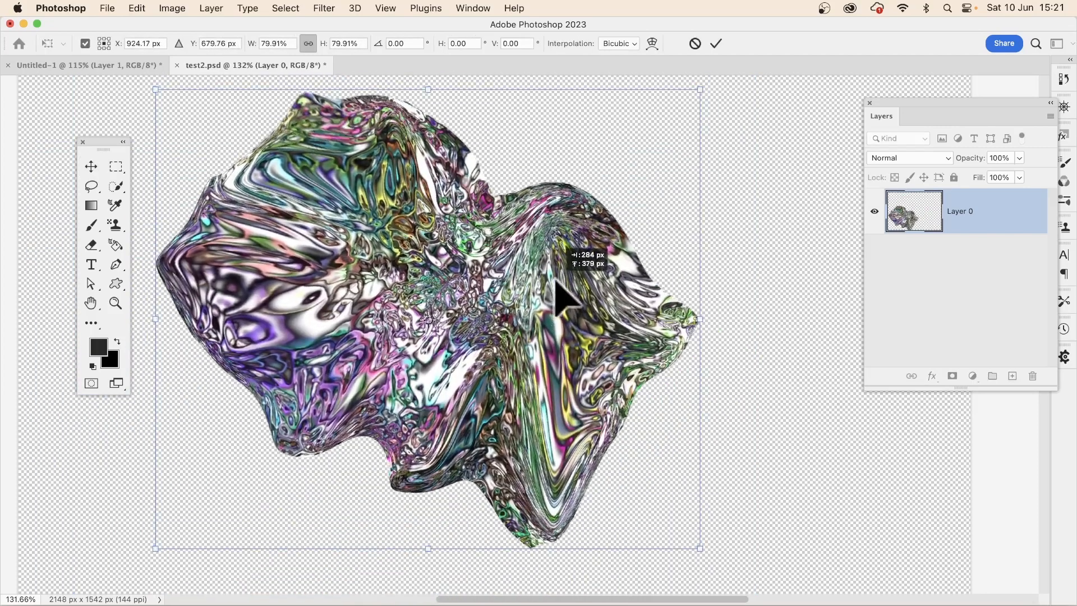
drag(717, 91, 547, 558)
key(Return)
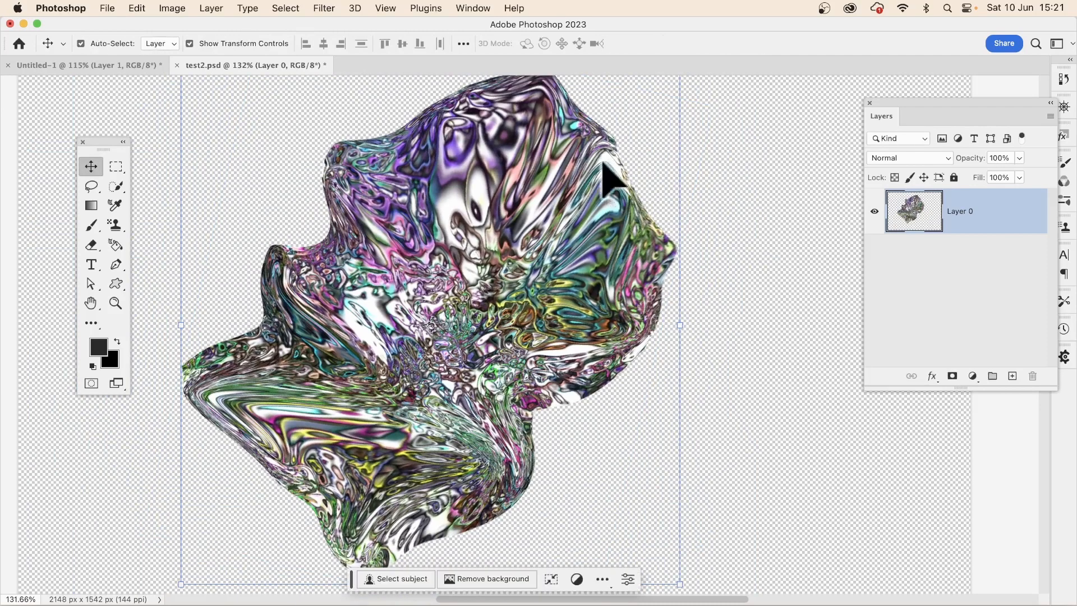
Repeat the last Liquify on the rotated layer to stretch its outline into long, flowing arms
click(331, 9)
click(328, 8)
key(super+z)
click(325, 9)
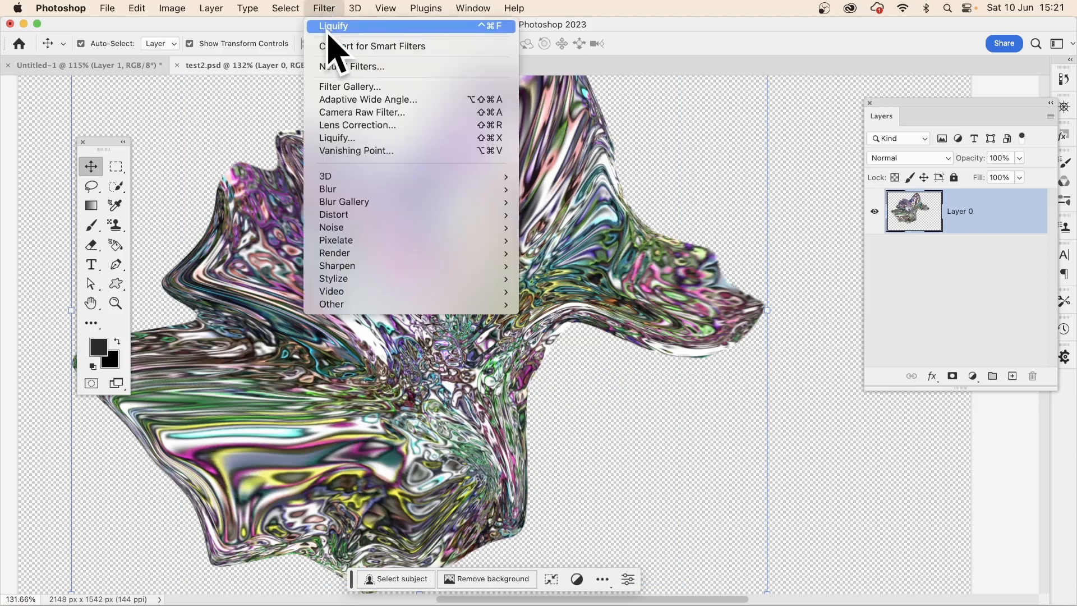
click(331, 28)
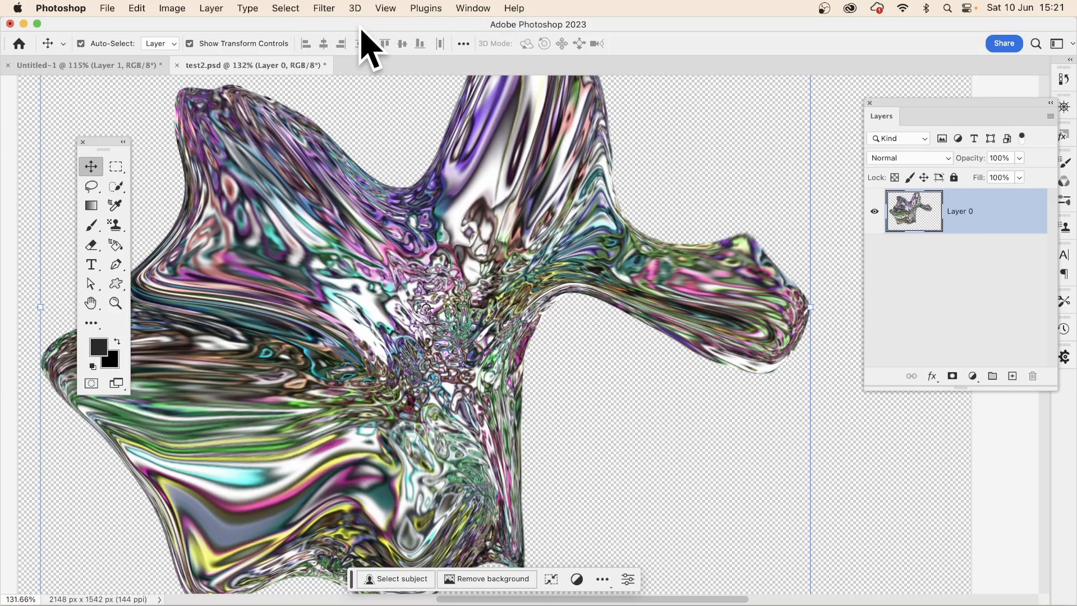
Scale the stretched layer to about 75% and place it toward the upper-left part of the canvas
drag(483, 281, 573, 267)
drag(384, 222, 440, 324)
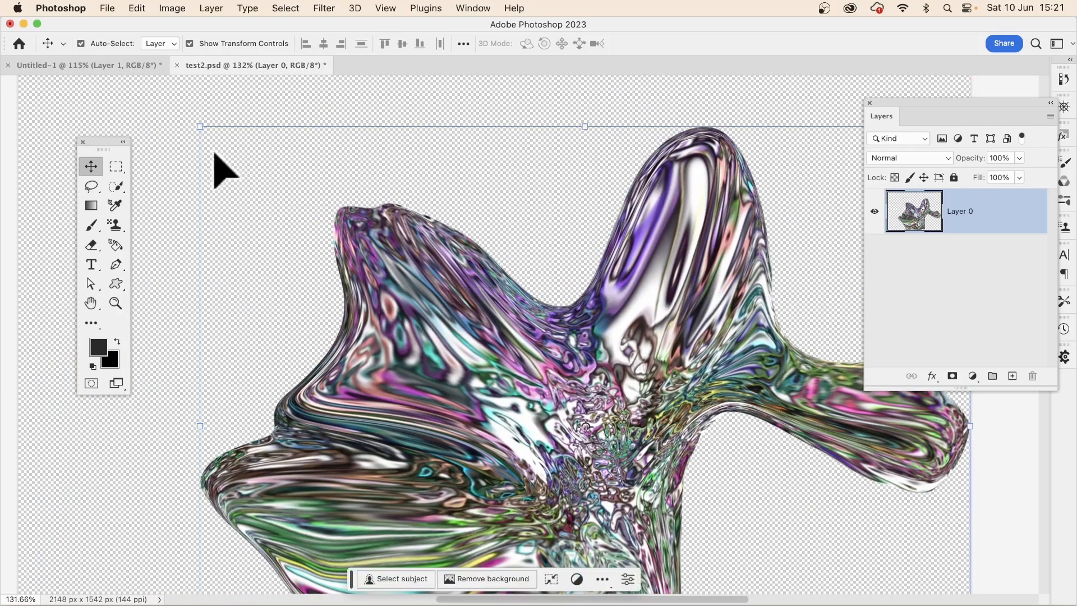
drag(220, 140, 409, 252)
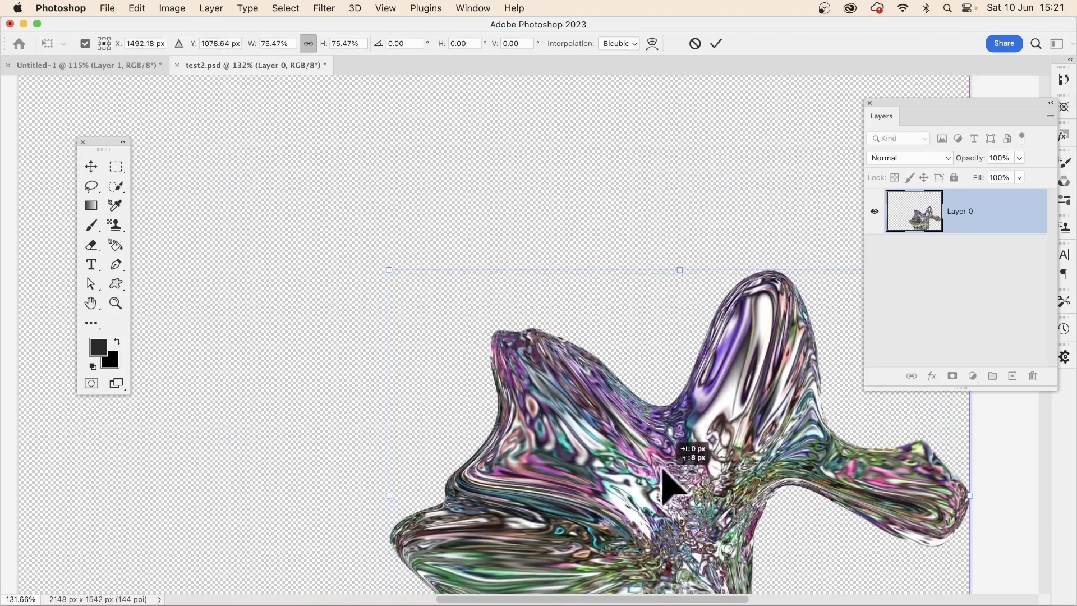
drag(673, 481, 482, 274)
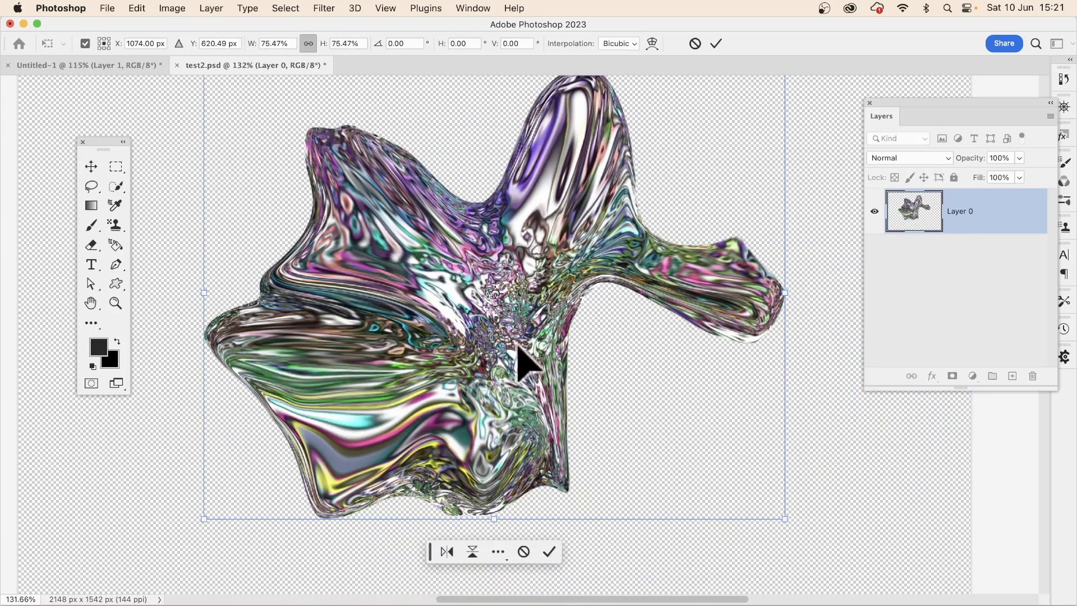
click(716, 45)
drag(471, 296, 327, 210)
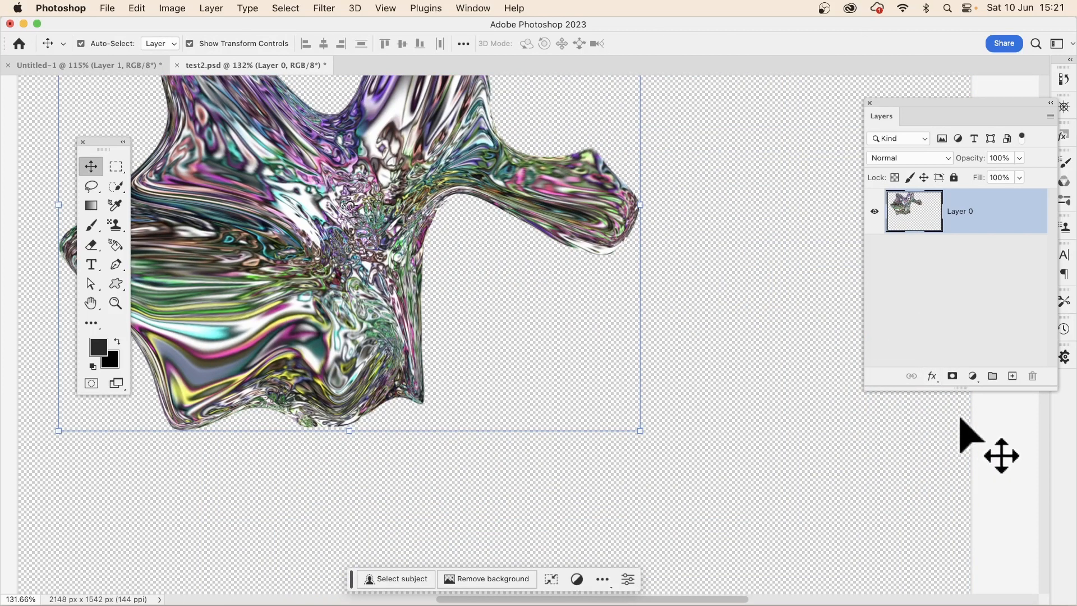
Try a Bevel & Emboss layer style on Layer 0 and switch it off again
click(932, 377)
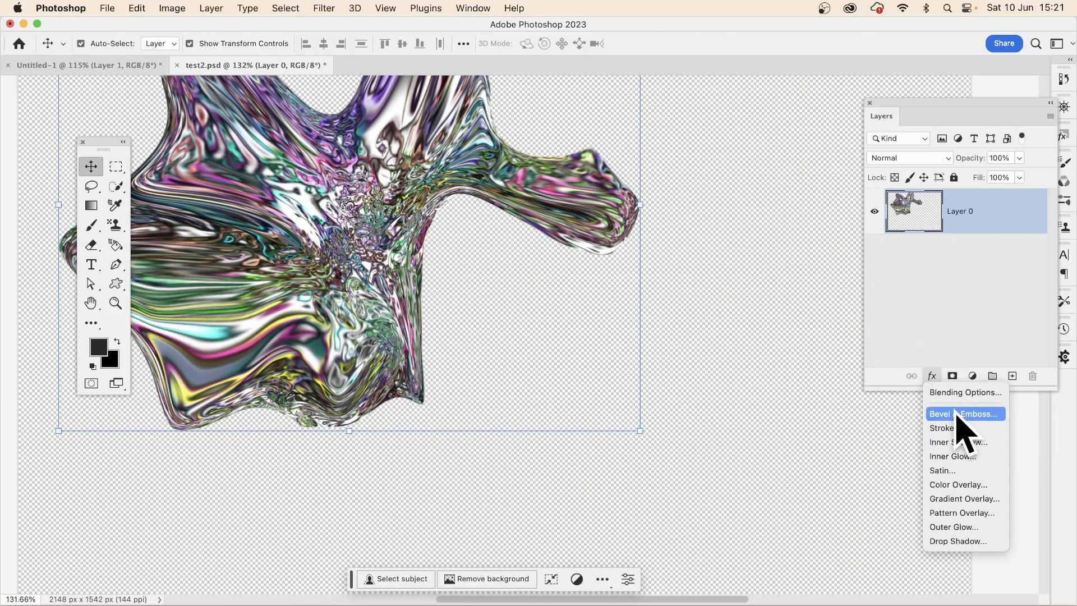
click(960, 414)
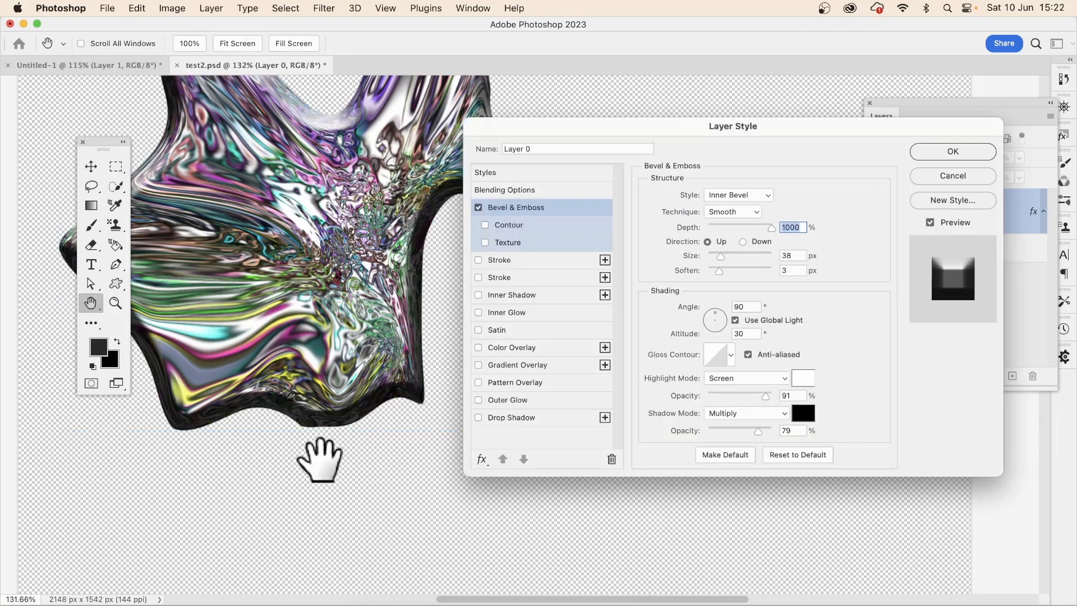
click(478, 208)
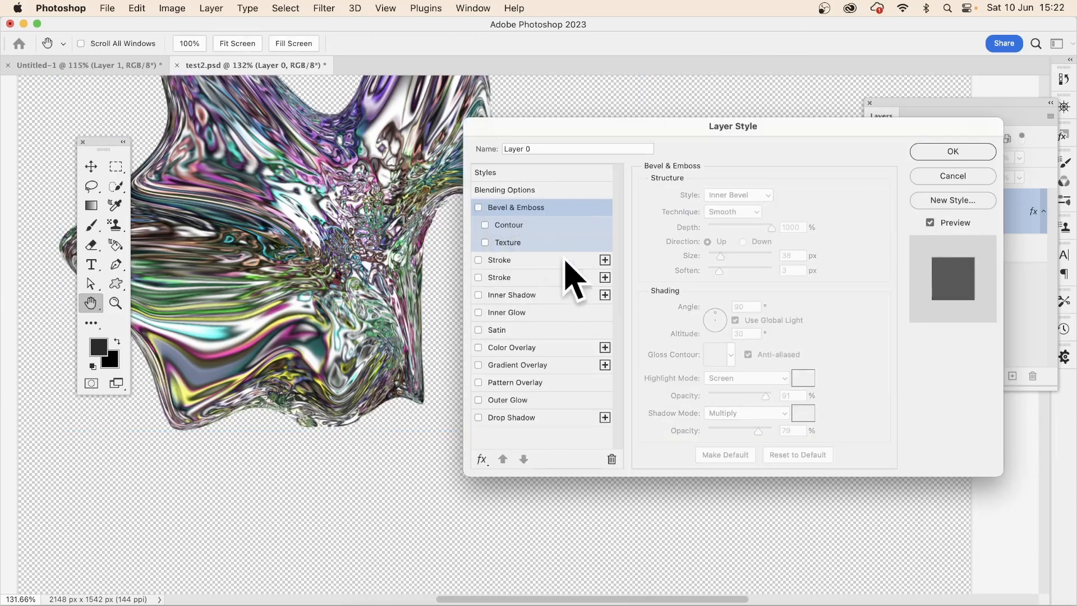
Try an orange Color Overlay on Layer 0 with Darken, Multiply, Difference and Exclusion blending, turn it off and close the layer style settings
click(505, 348)
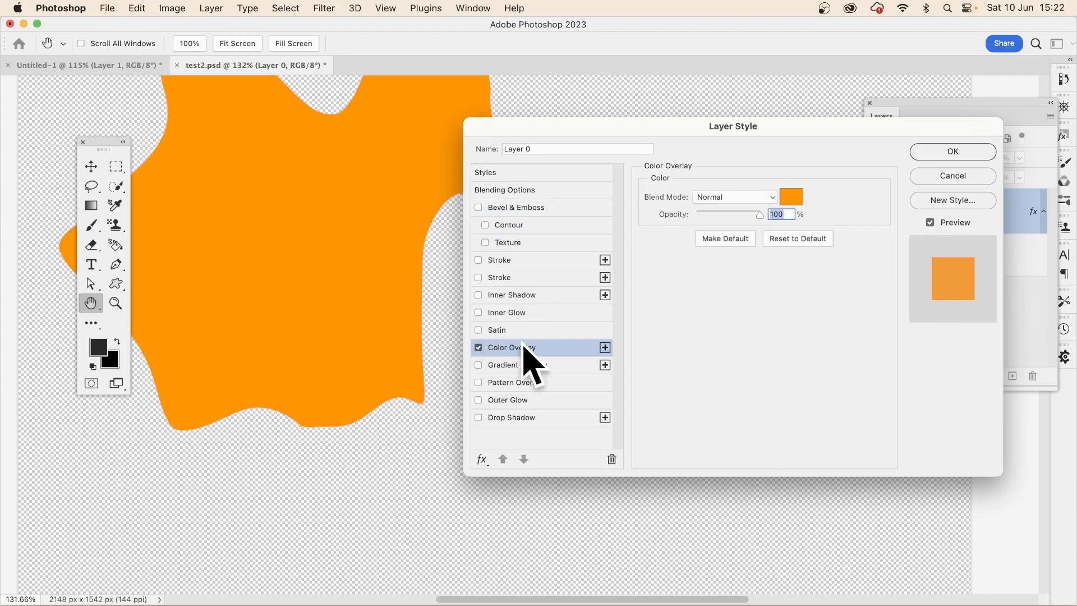
click(740, 199)
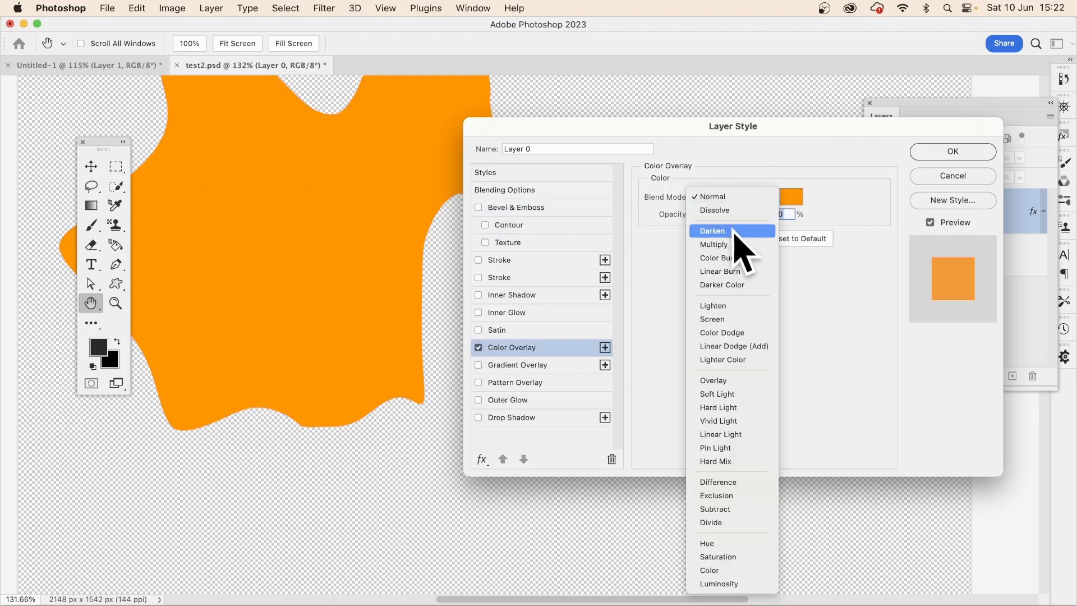
click(735, 232)
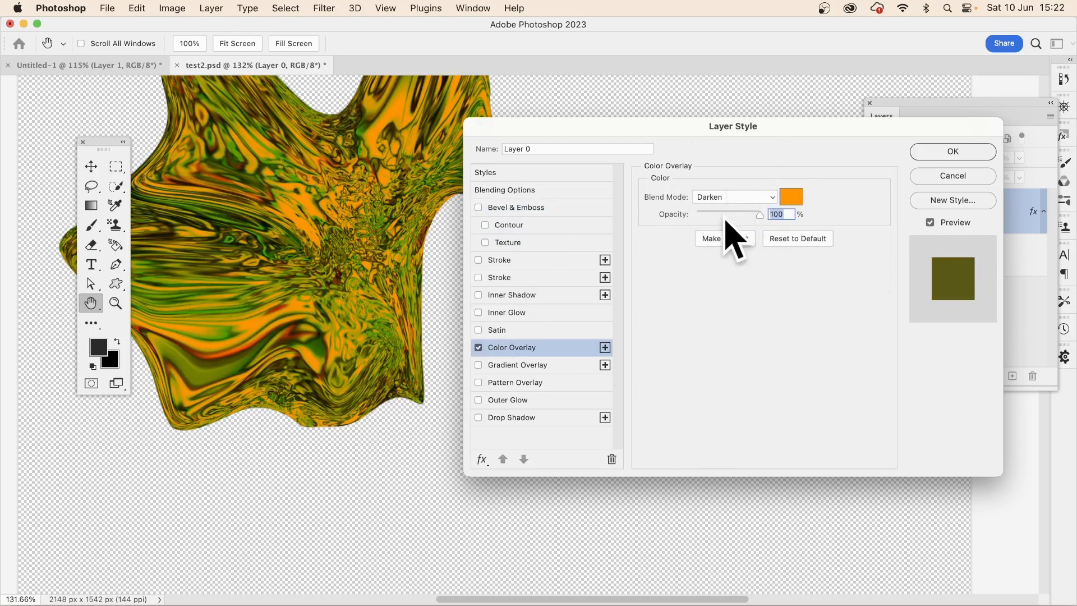
click(729, 199)
click(729, 216)
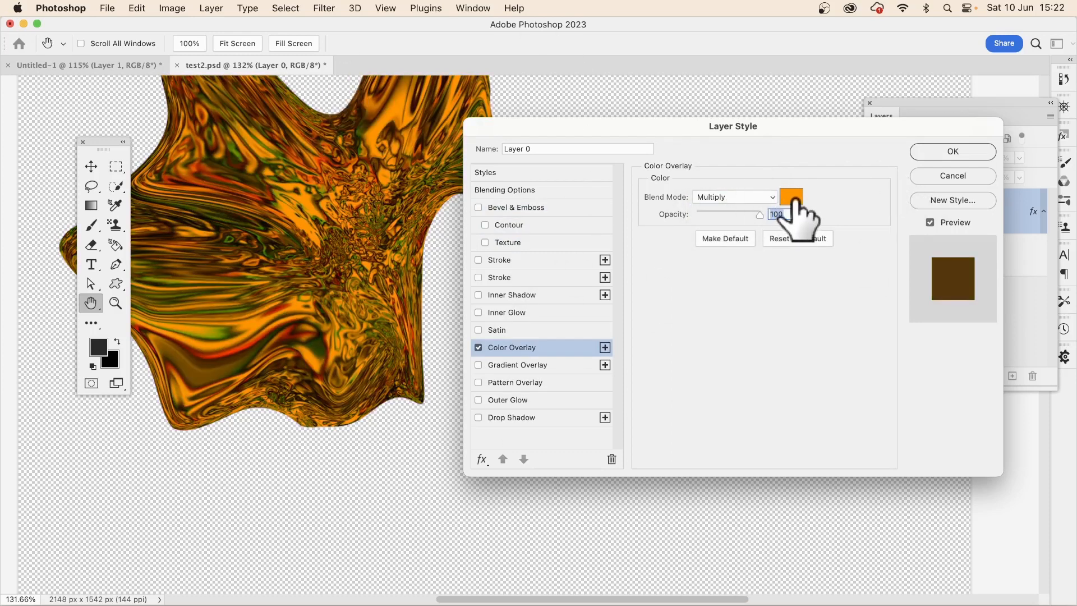
click(732, 197)
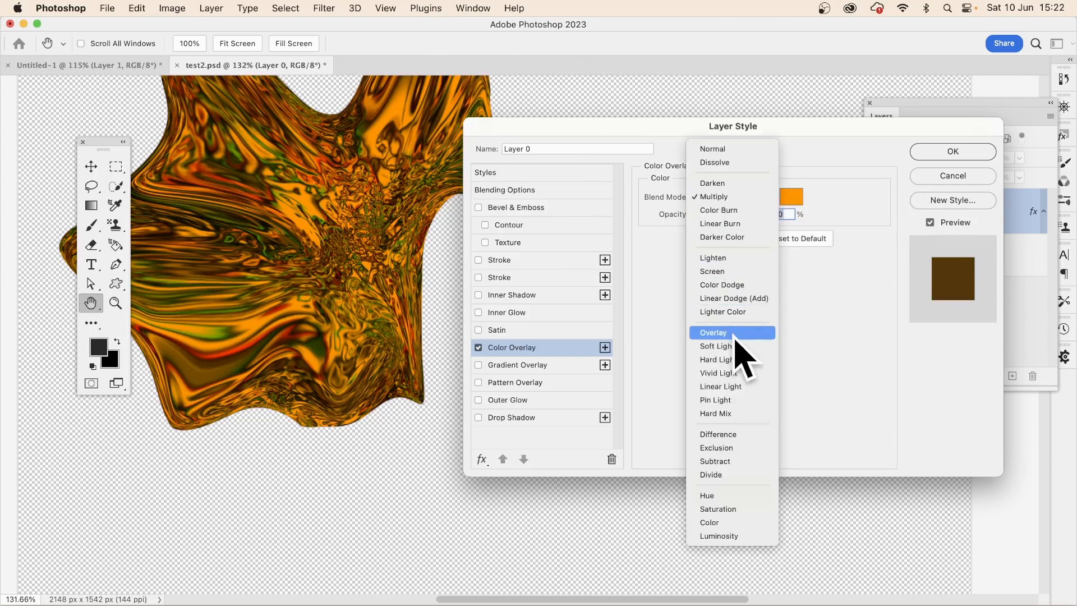
click(724, 436)
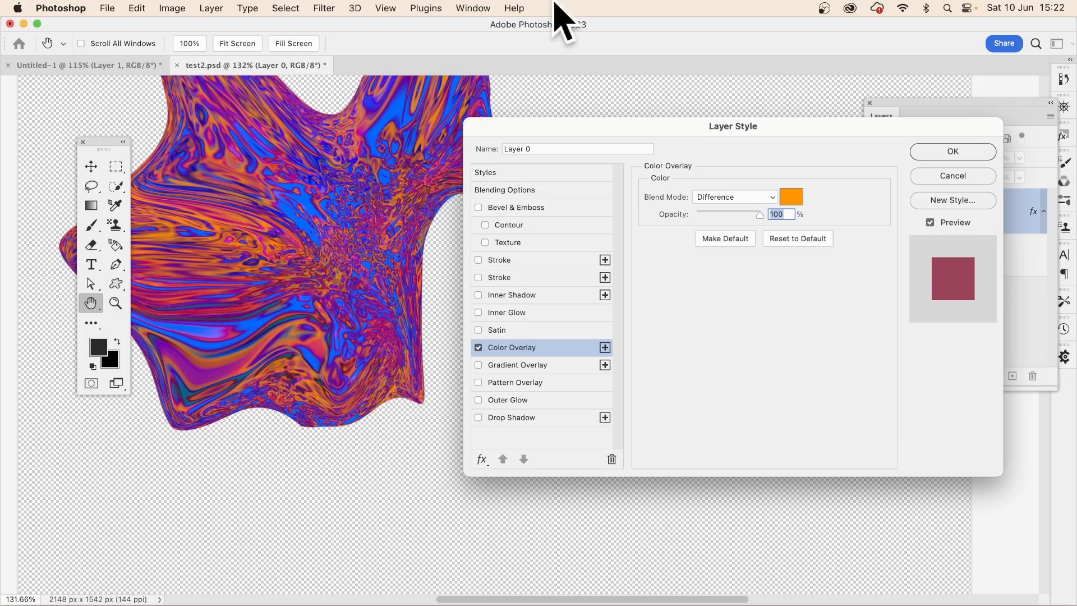
click(735, 197)
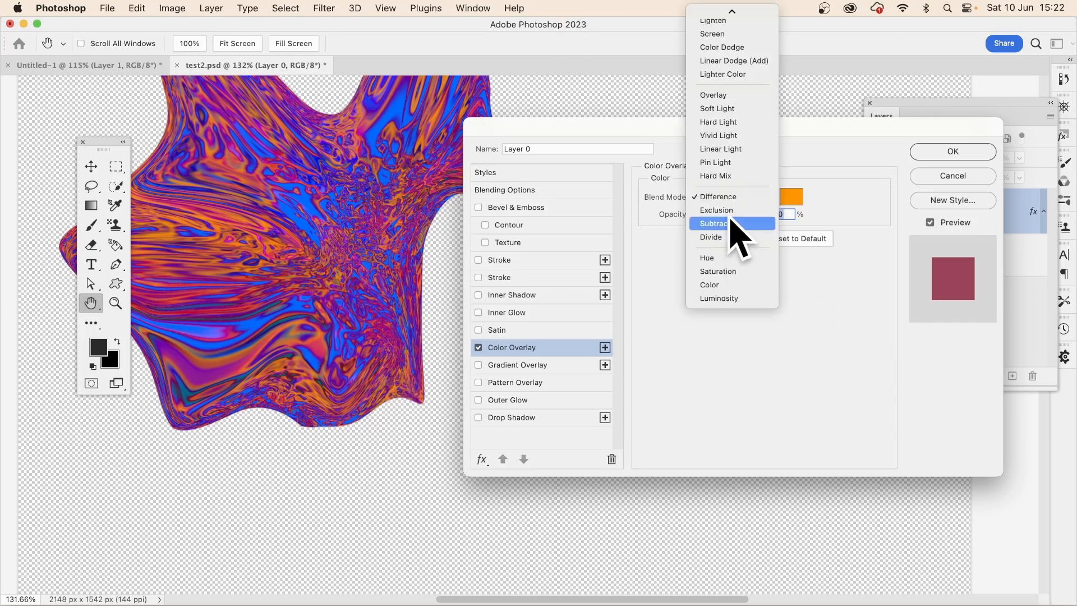
click(729, 211)
click(750, 198)
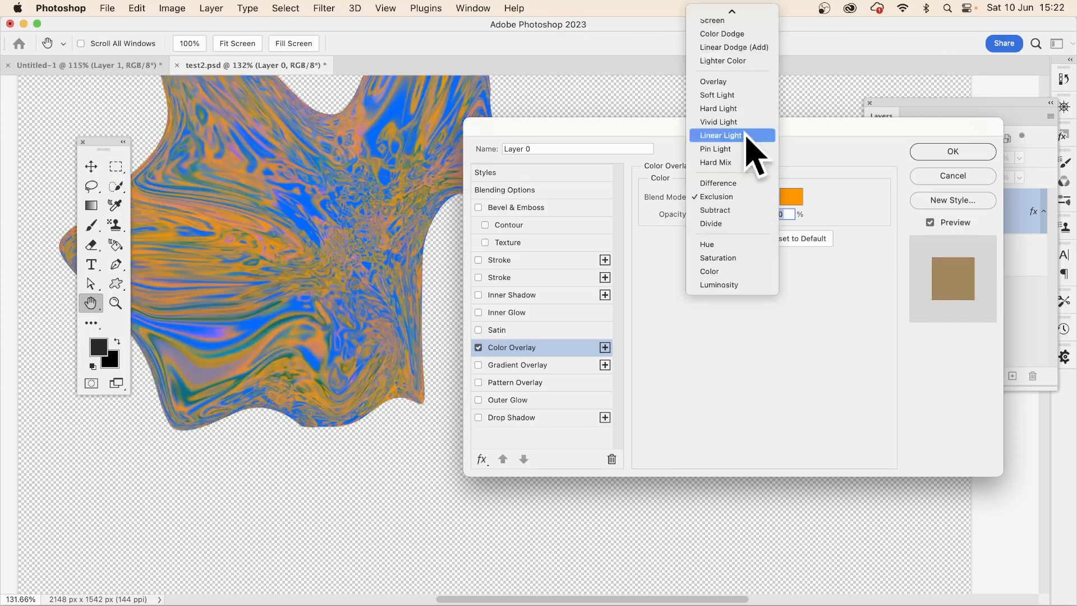
click(479, 348)
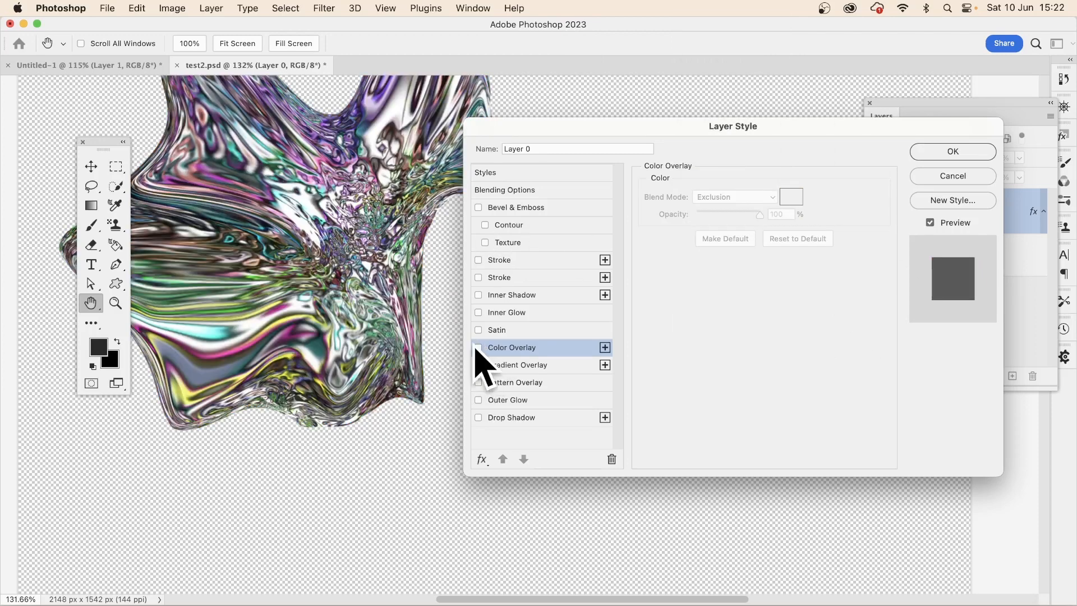
click(954, 152)
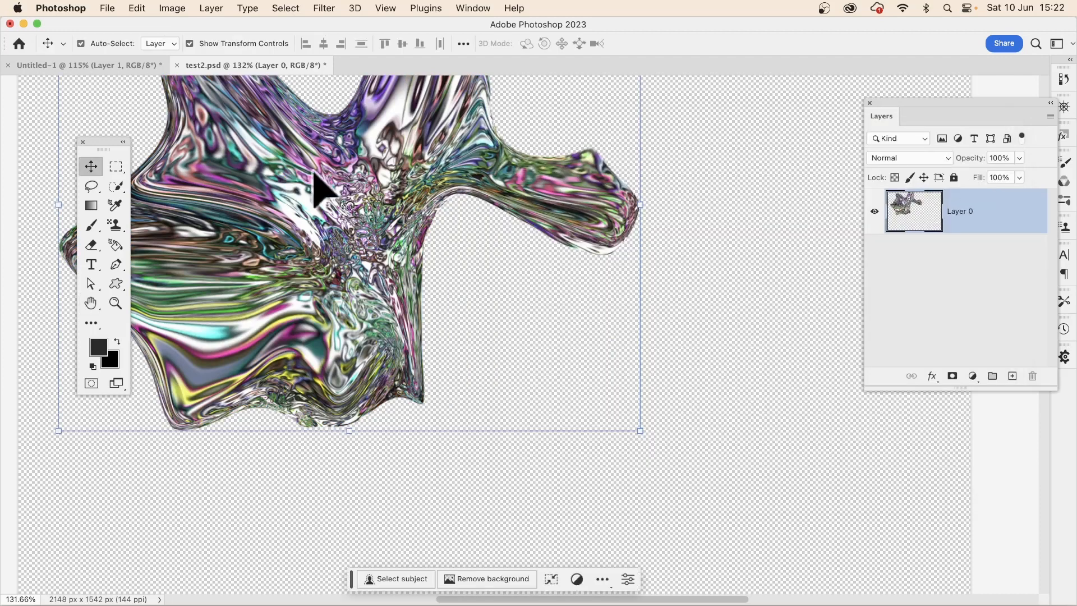
Move Layer 0 into the canvas's upper-left corner and spread nine overlapping duplicates of it across the canvas
drag(319, 220, 282, 173)
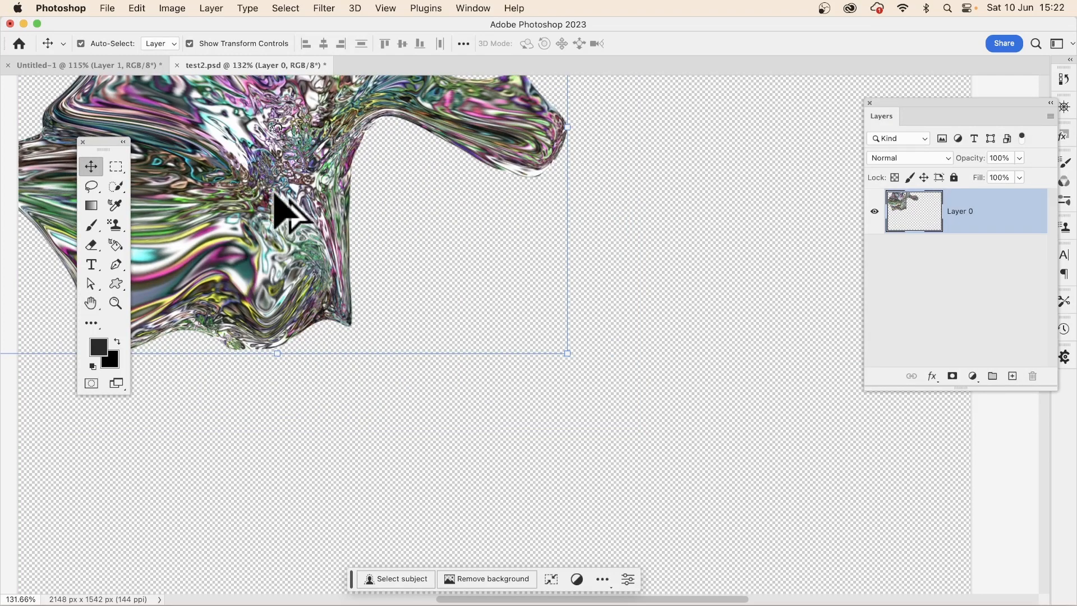
drag(275, 196, 569, 144)
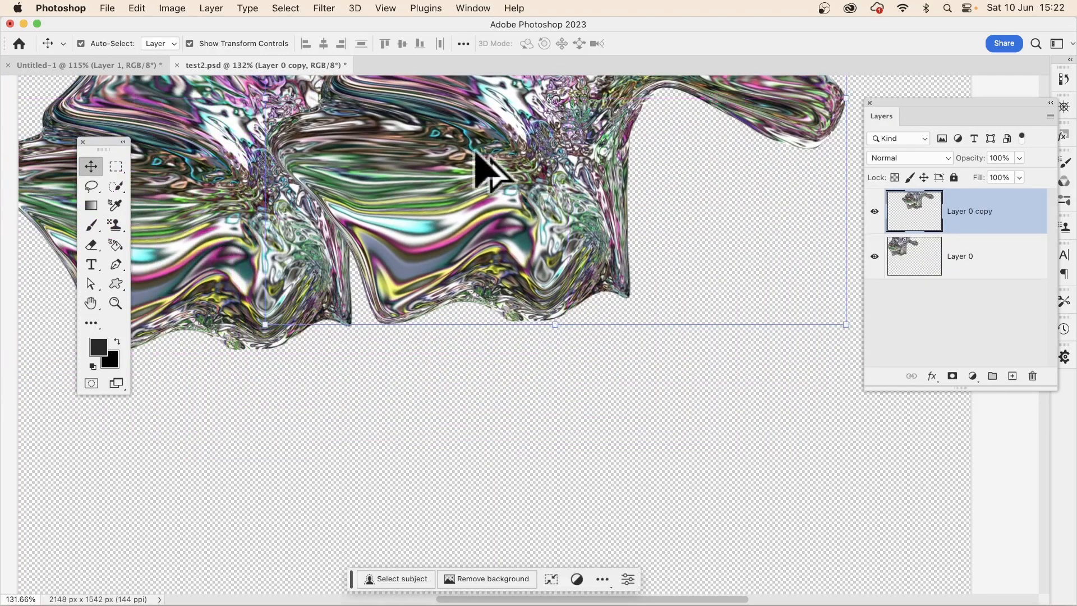
drag(450, 150, 580, 393)
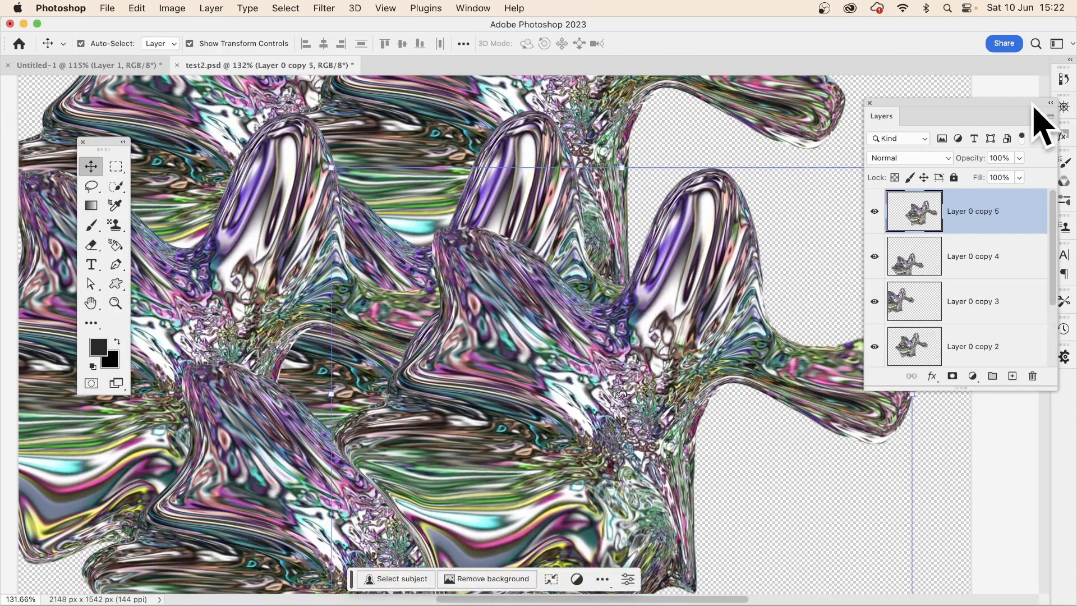
drag(647, 458, 750, 212)
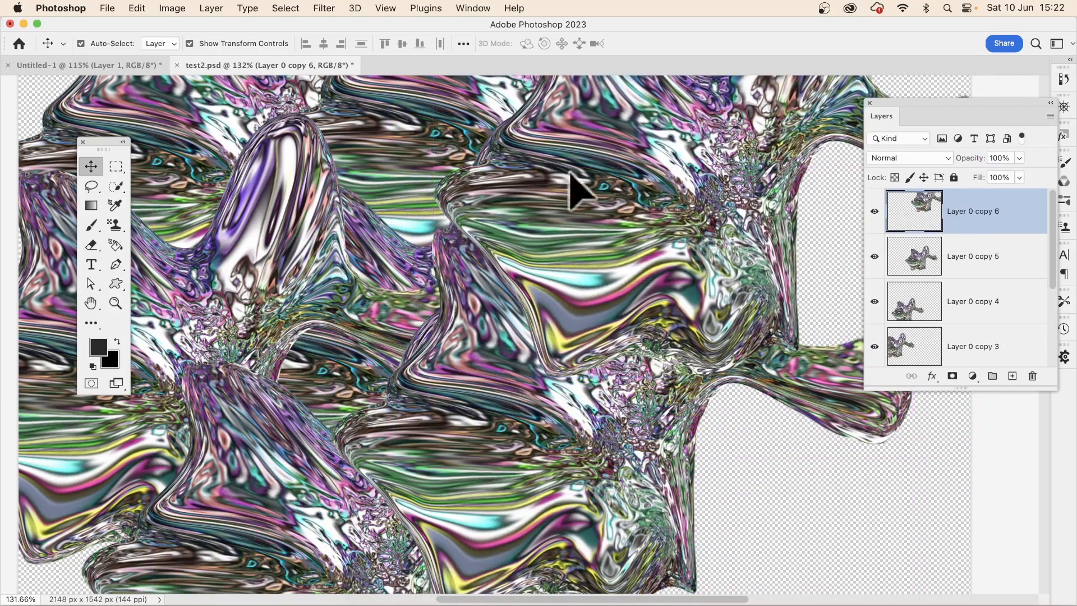
drag(572, 180, 744, 339)
drag(766, 331, 640, 441)
drag(735, 435, 445, 322)
Apply the last Liquify twice to the topmost duplicate, Layer 0 copy 9
click(324, 8)
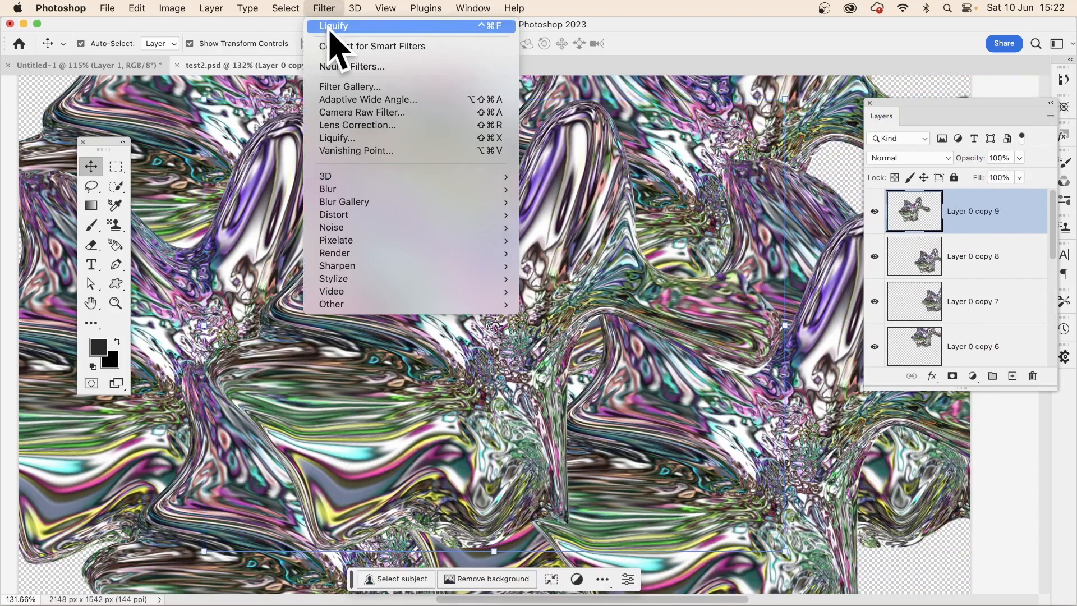
click(331, 28)
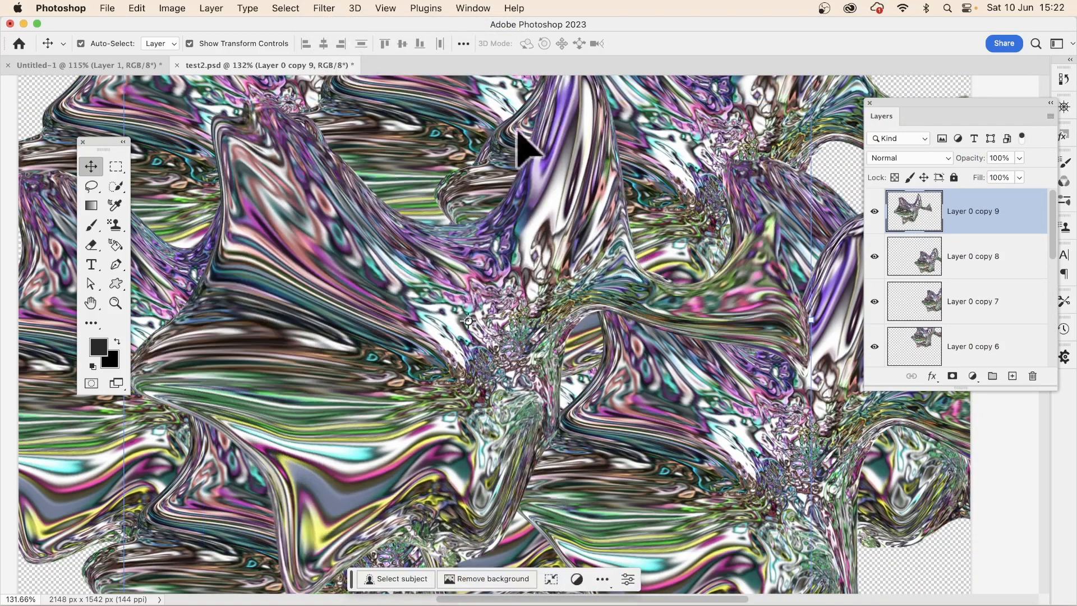
click(324, 9)
click(323, 27)
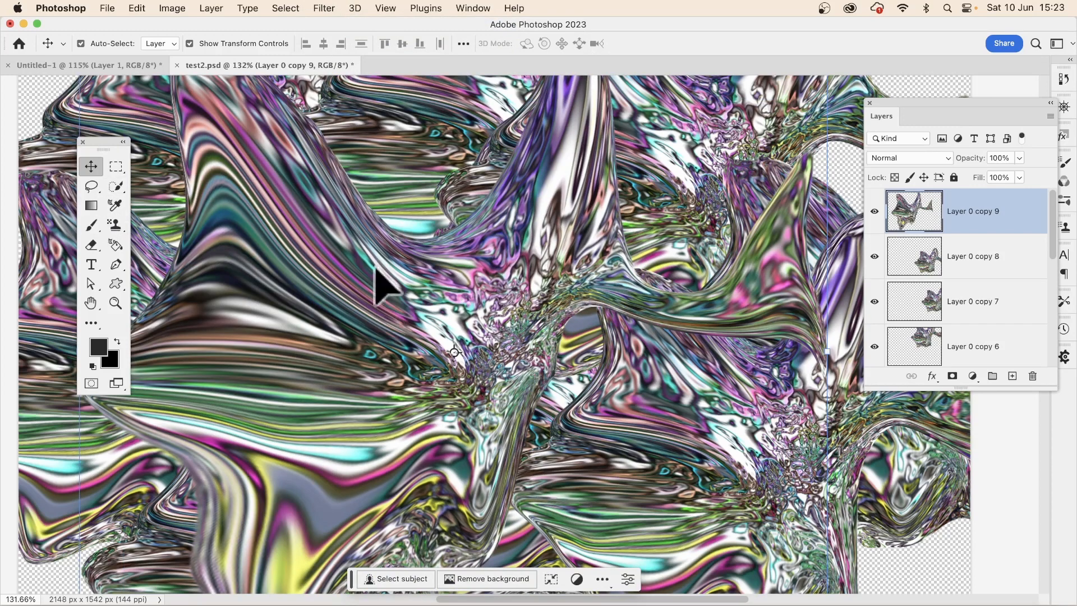
Duplicate the freshly liquified copy four times and spread the duplicates over the canvas to cover the remaining gaps
drag(423, 393, 845, 496)
drag(797, 409, 616, 576)
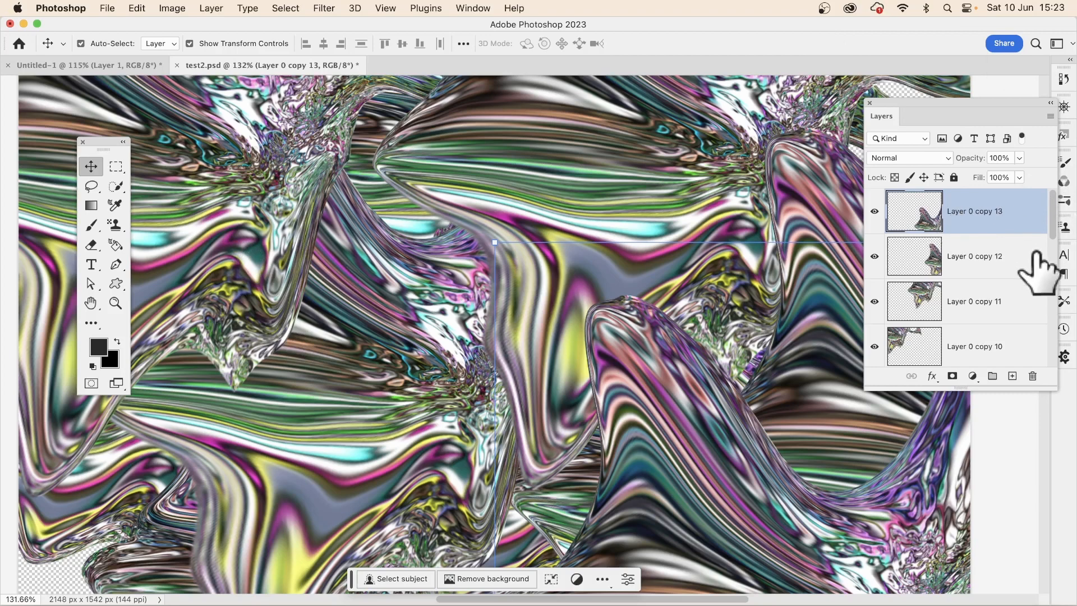
Select all layers from Layer 0 copy 13 down to Layer 0 and convert them into one smart object
drag(1053, 230, 1051, 361)
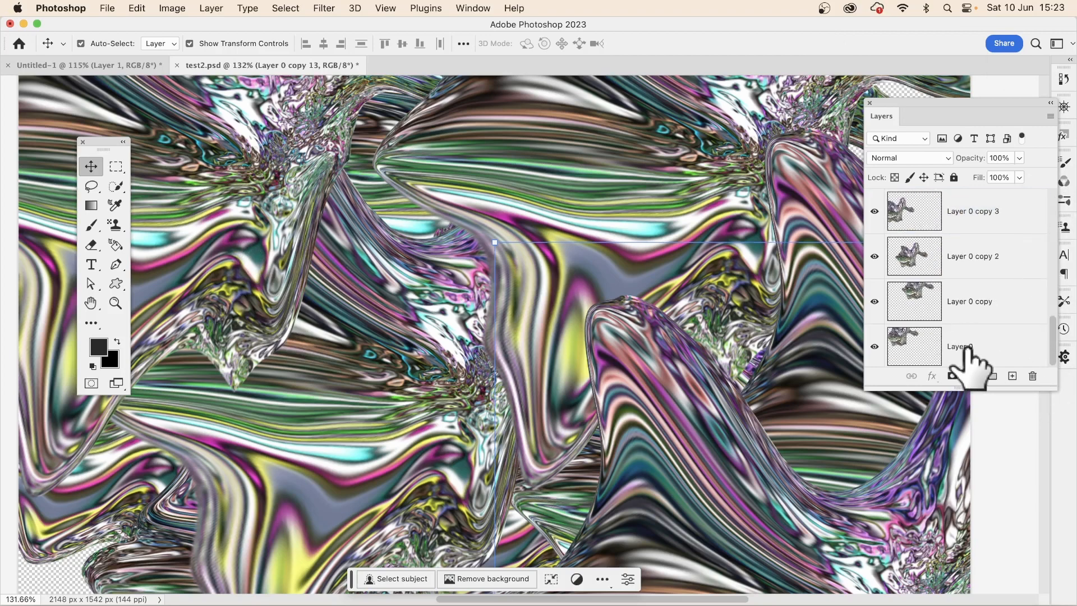
shift+click(956, 332)
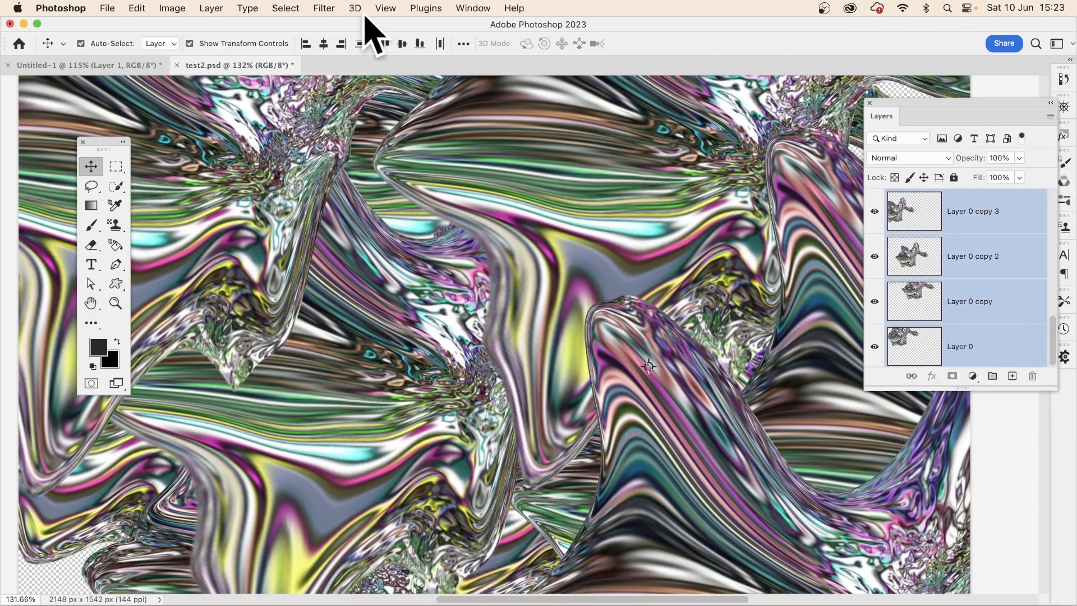
click(215, 9)
mouse_move(233, 284)
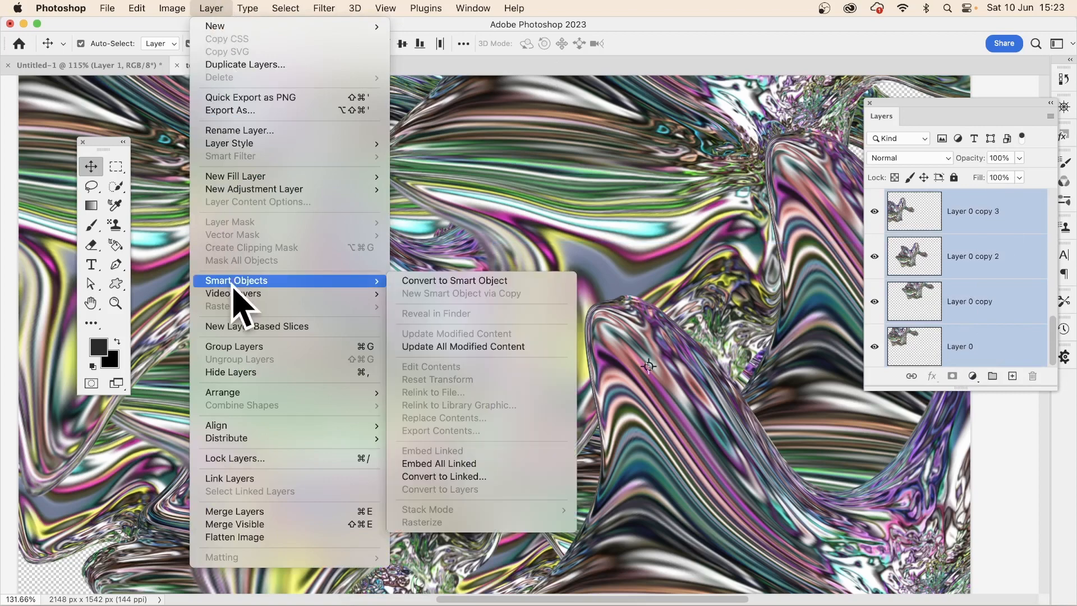
click(428, 280)
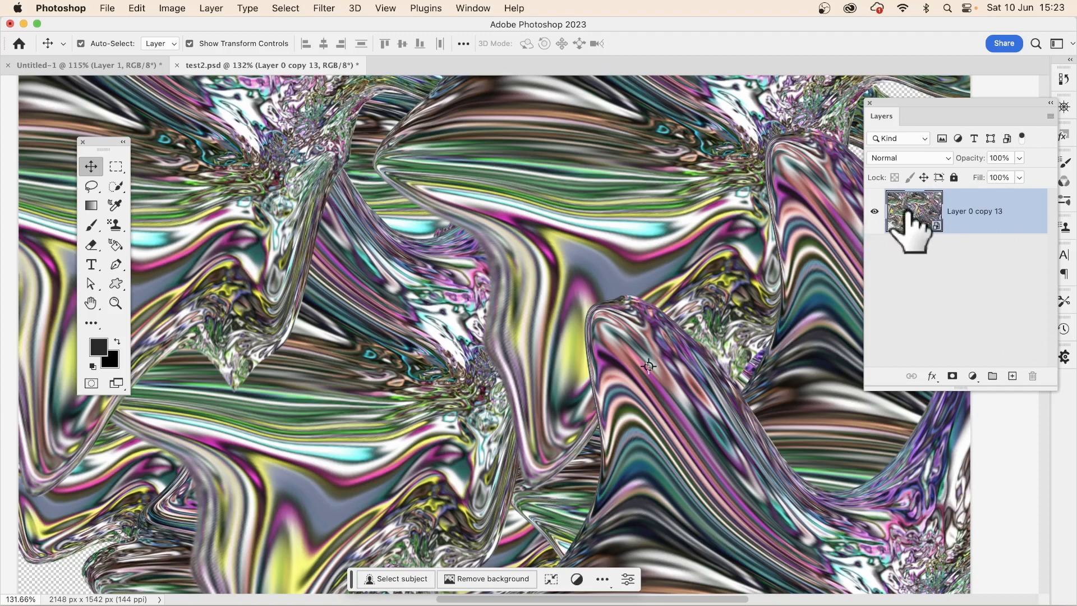
Liquify the smart object, warping its lower-left, bottom, right and upper-right edges outward into pointed spikes with Forward Warp
click(323, 7)
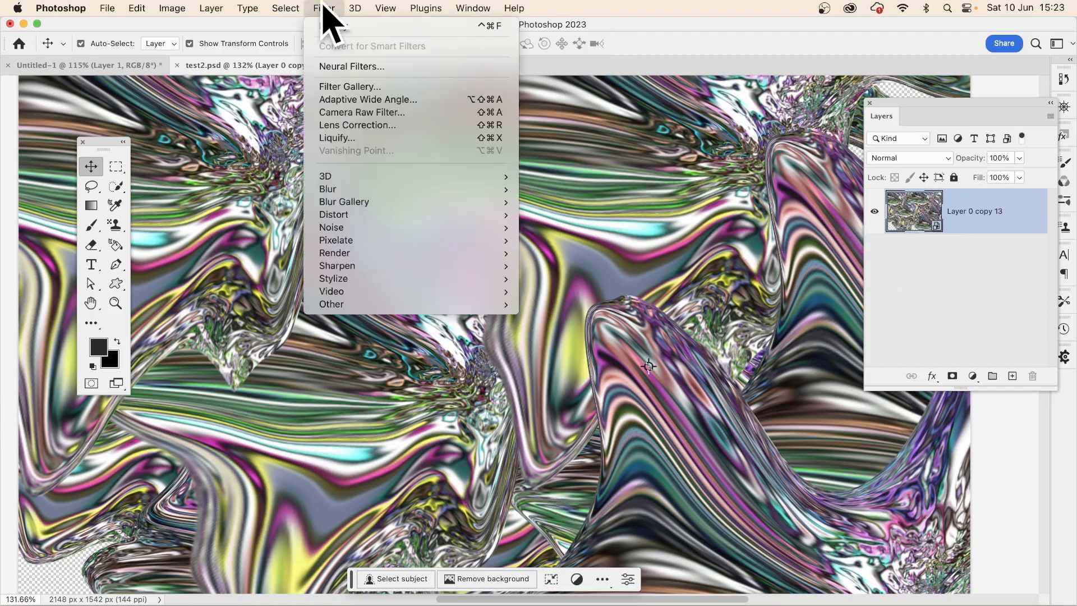
click(331, 26)
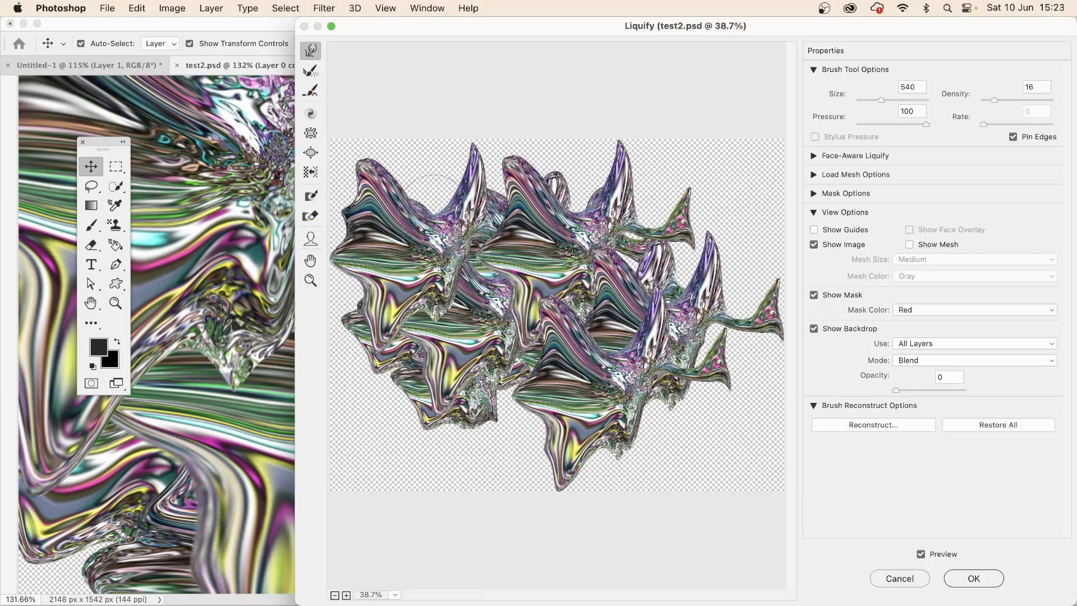
drag(412, 336, 347, 394)
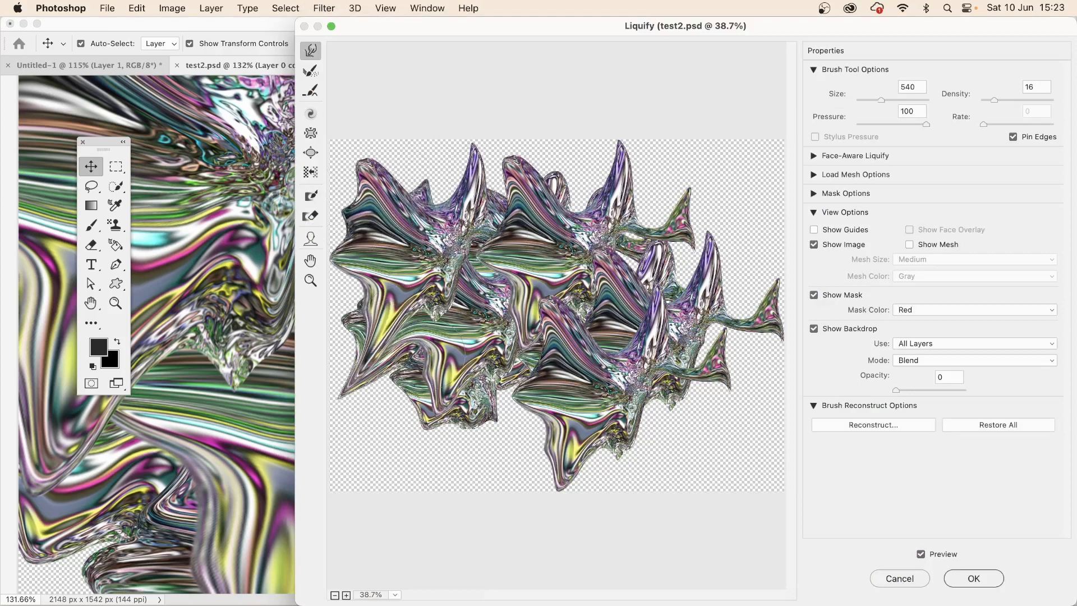
drag(451, 367, 425, 400)
drag(495, 365, 475, 467)
drag(548, 408, 511, 449)
drag(613, 359, 715, 431)
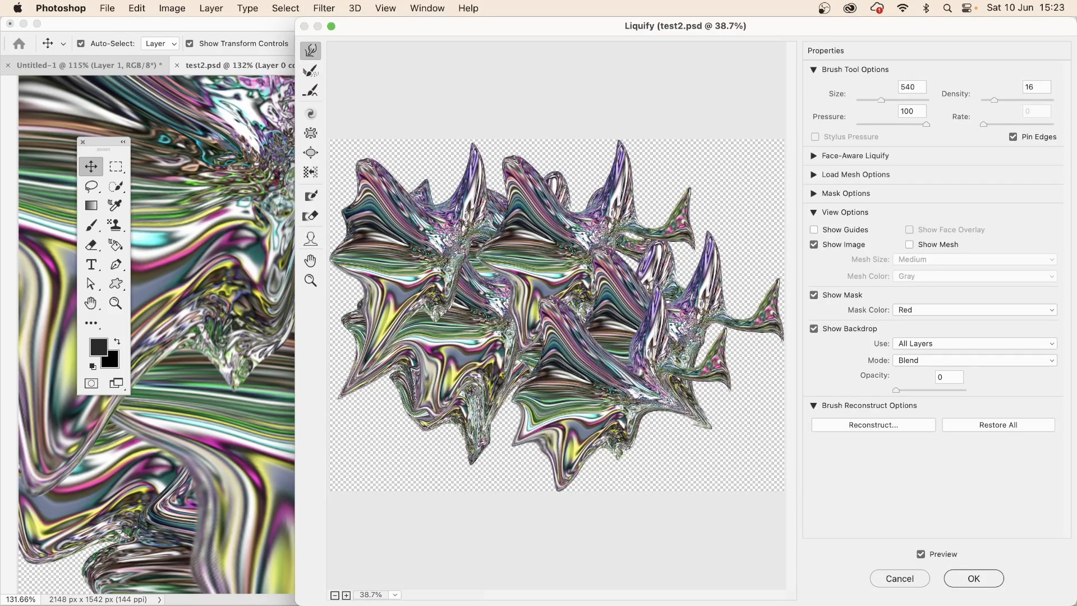
drag(667, 323, 747, 351)
drag(696, 258, 739, 208)
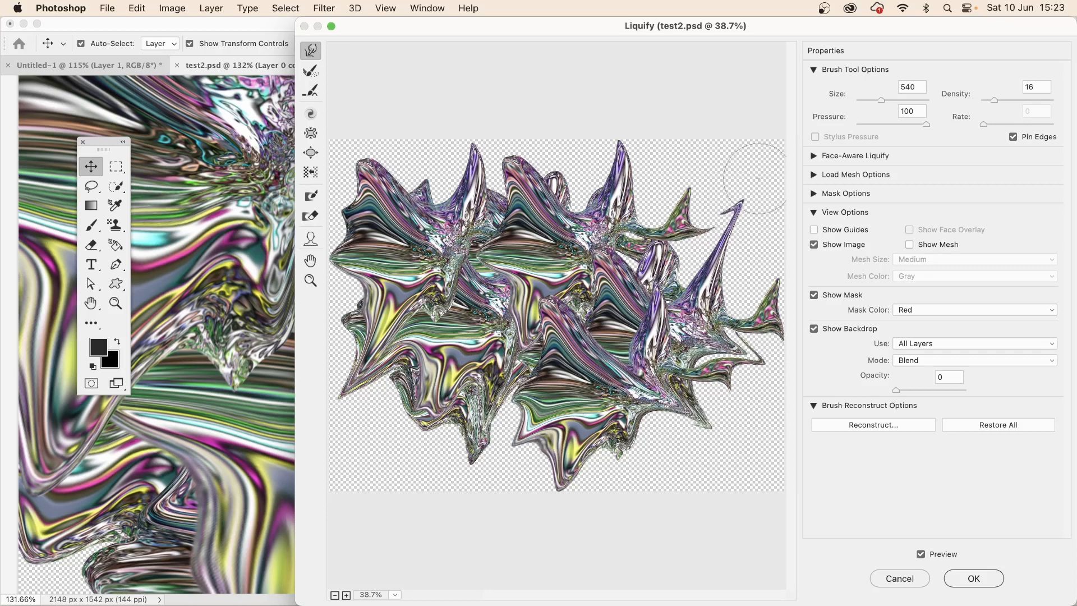
drag(618, 185, 680, 164)
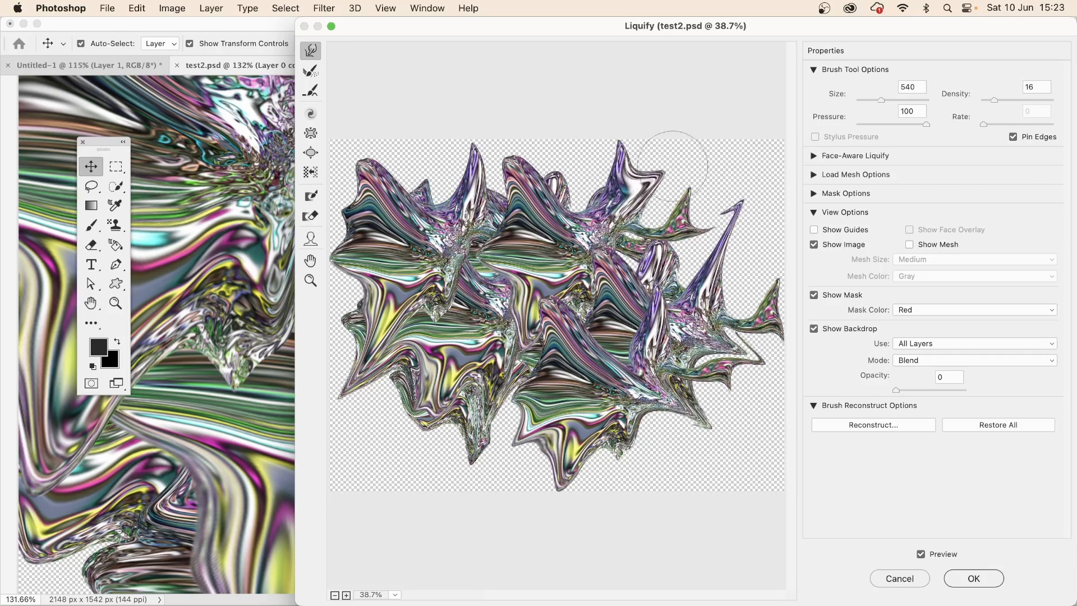
click(973, 577)
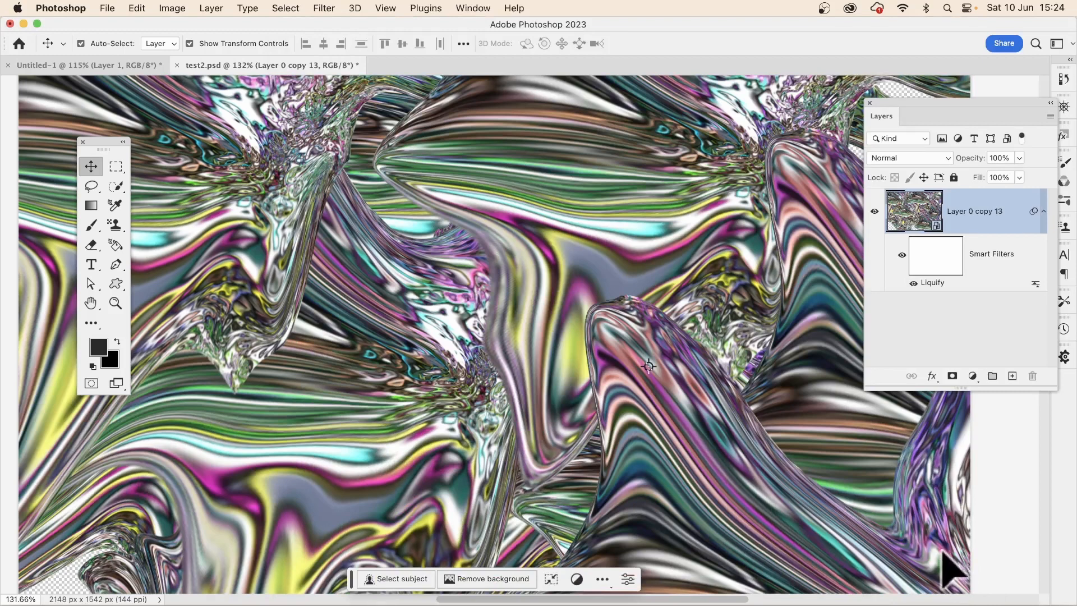
Apply a randomized Wave distortion to the smart object with 1 generator, wavelength 193 to 333 and amplitude 1 to 75
click(324, 6)
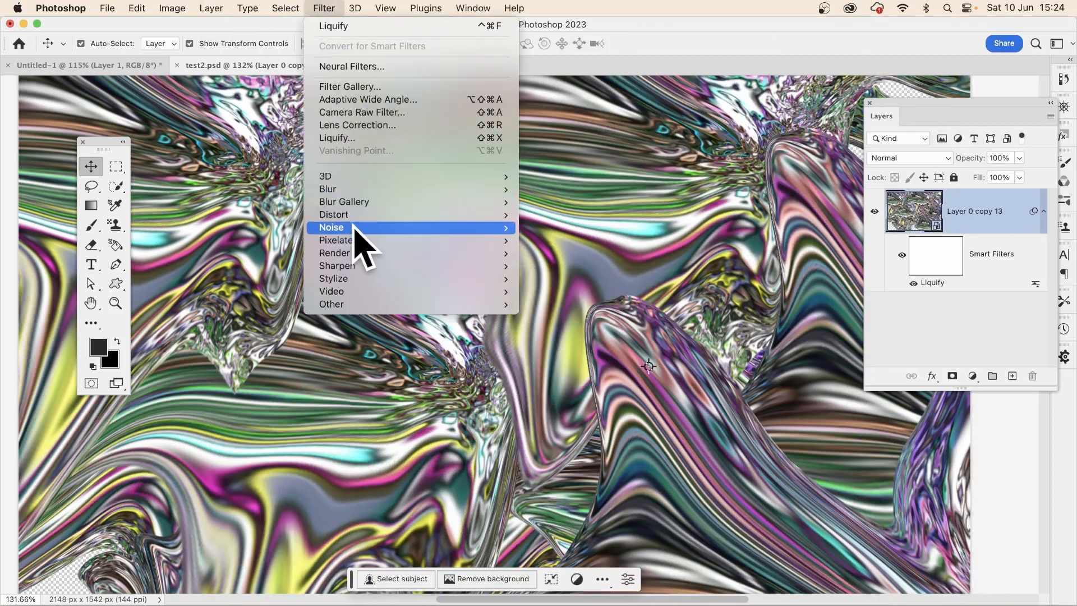
mouse_move(359, 214)
click(553, 304)
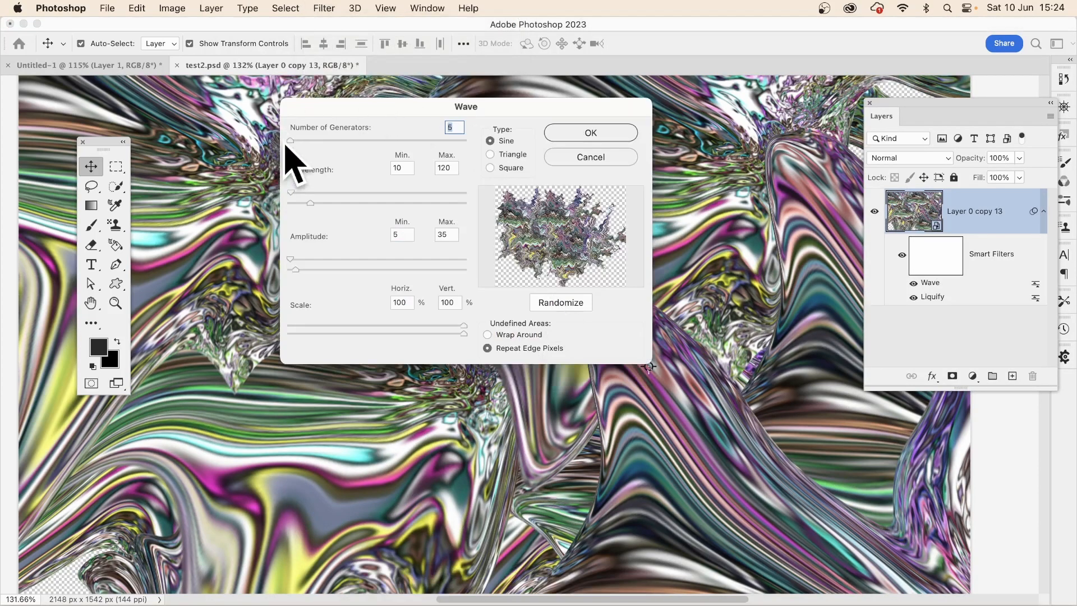
text(1)
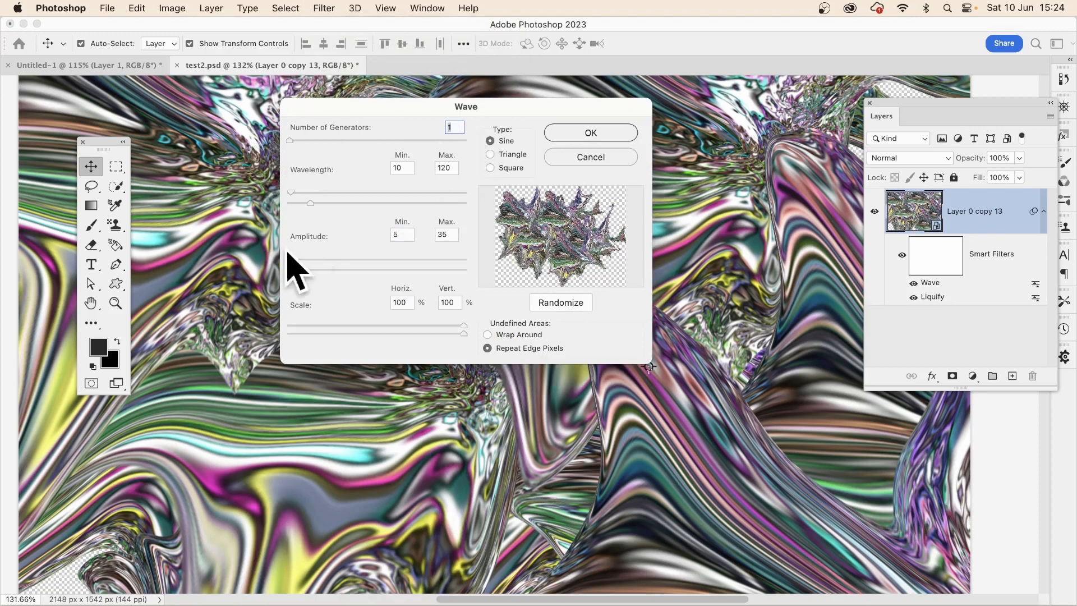
mouse_move(311, 203)
mouse_down()
mouse_move(347, 203)
mouse_move(323, 192)
mouse_up()
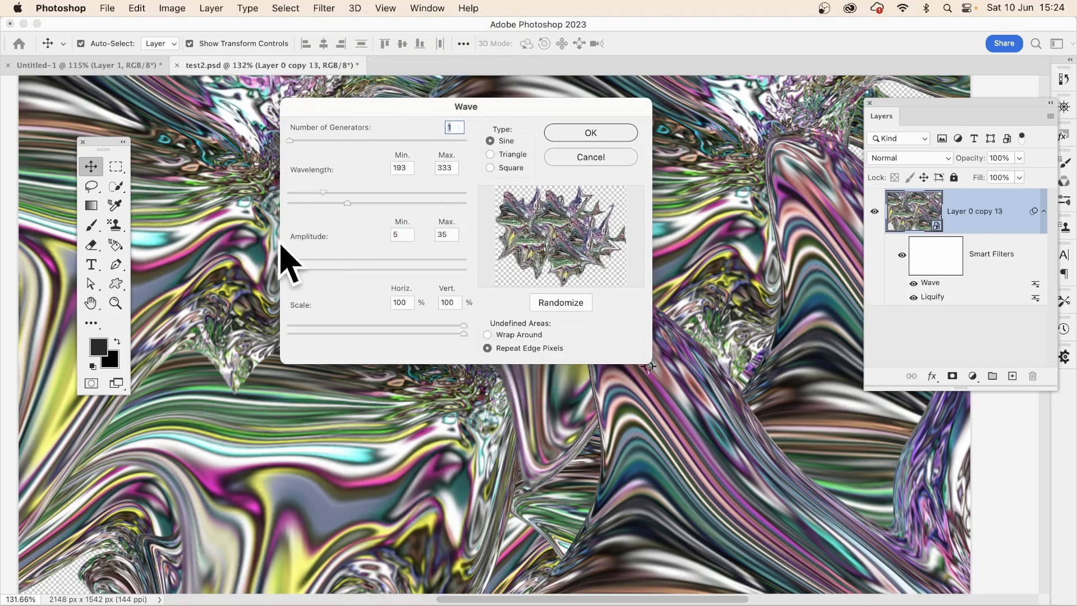
mouse_move(296, 269)
mouse_down()
mouse_move(352, 270)
mouse_move(289, 260)
mouse_up()
click(576, 305)
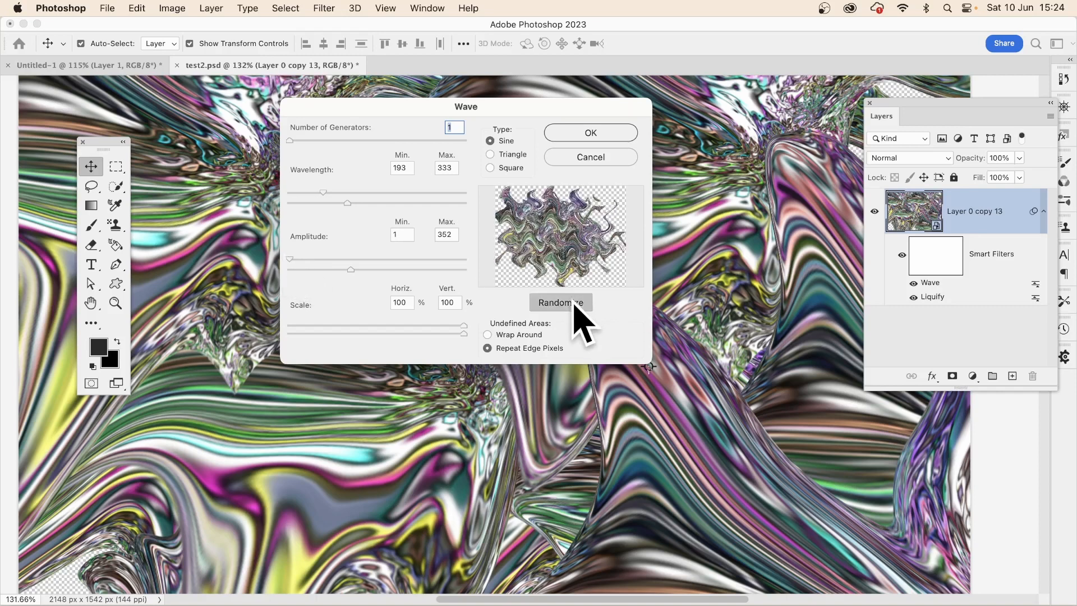
click(576, 305)
drag(350, 270, 302, 270)
click(558, 304)
click(558, 304)
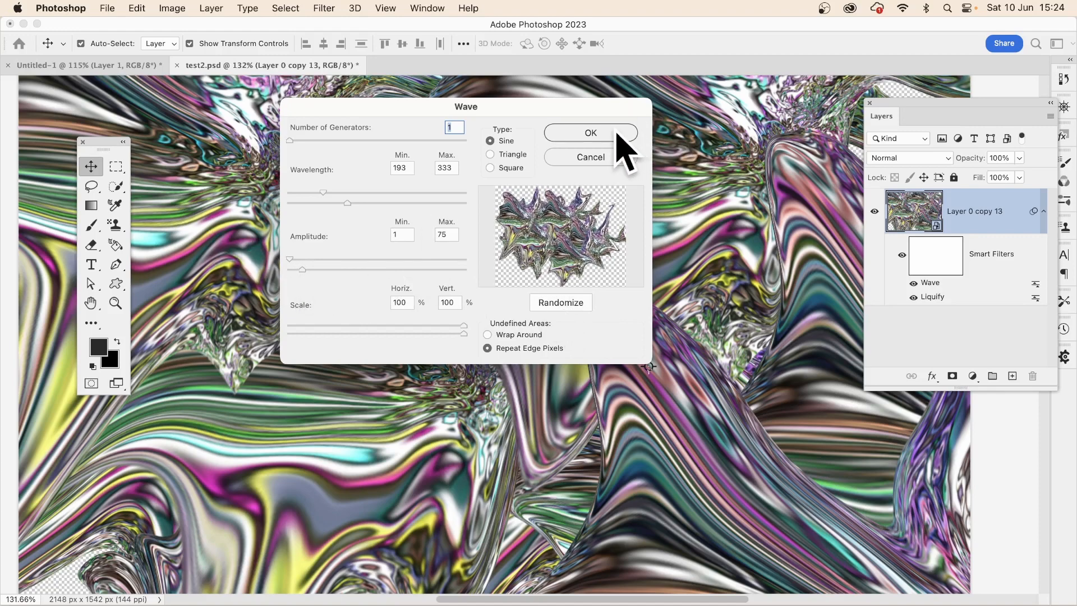
click(618, 134)
Add a second Wave smart filter with the same settings and a newly randomized pattern
click(323, 8)
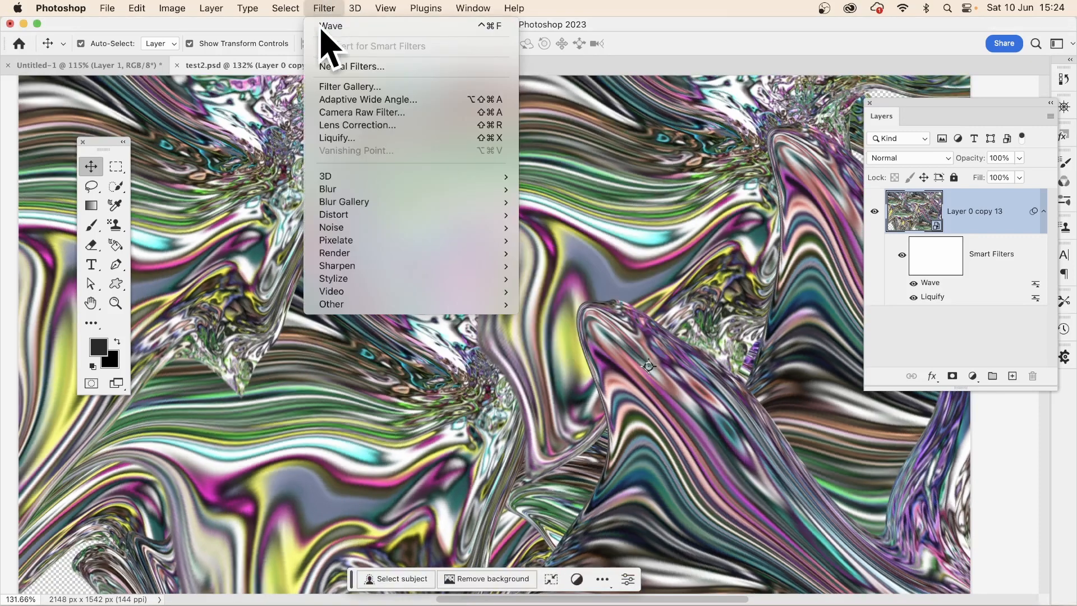
click(322, 27)
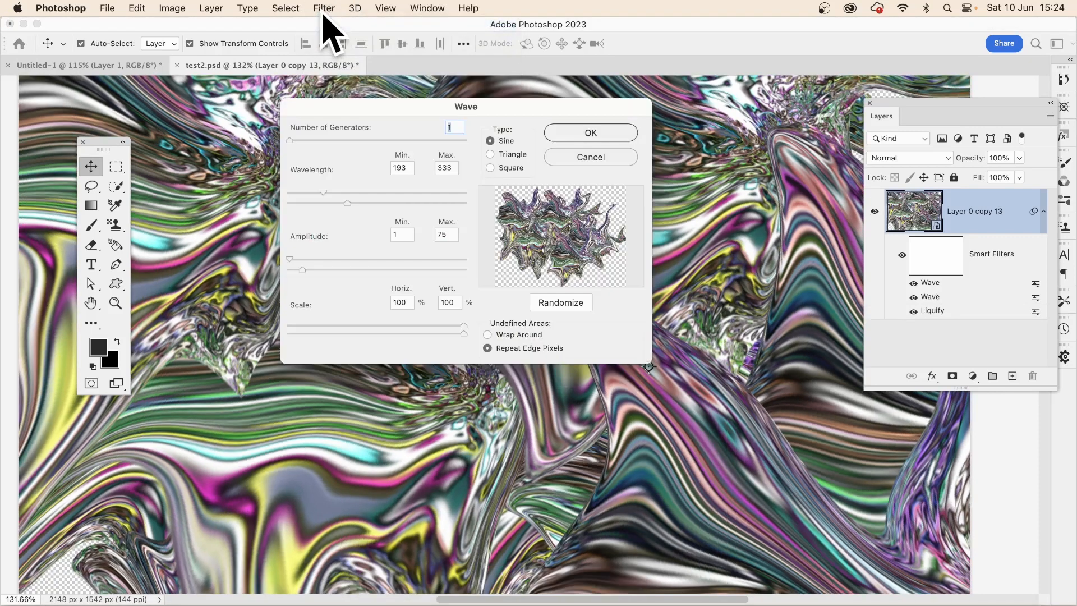
click(568, 303)
click(578, 133)
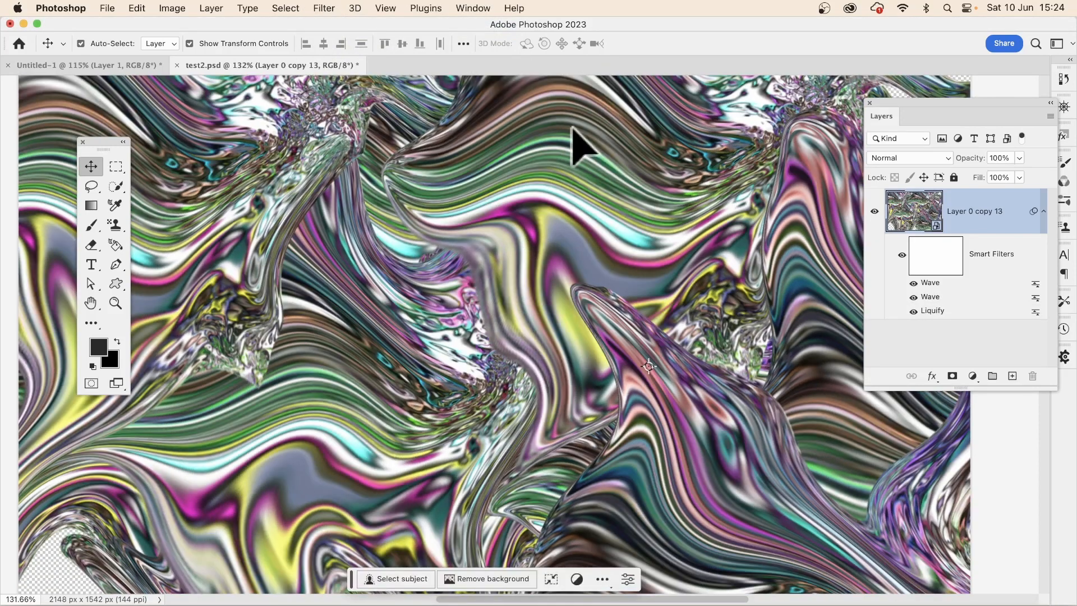